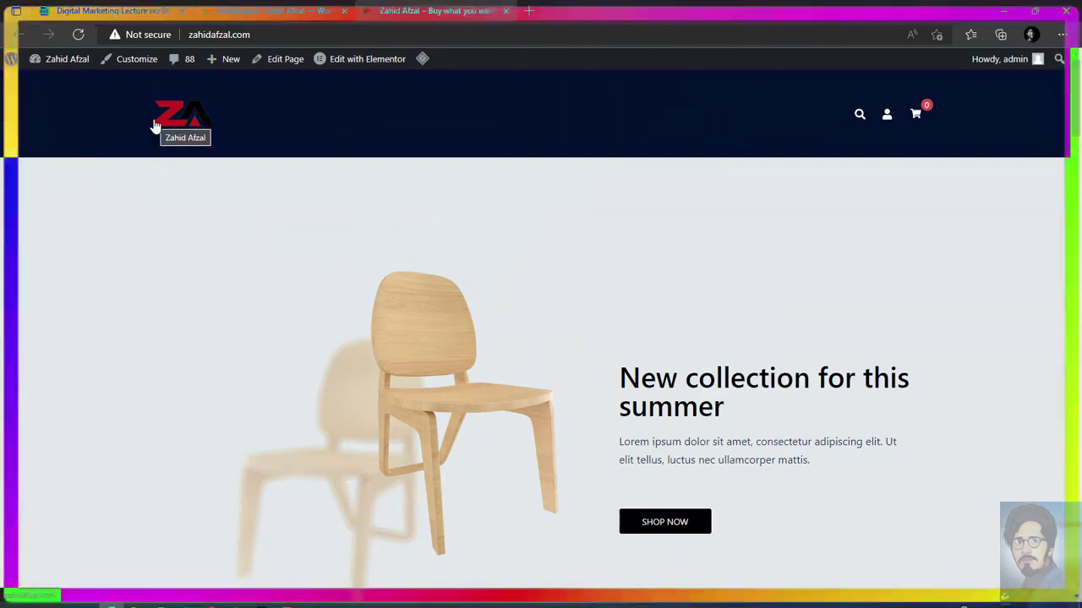
Open the style settings of the main header in the theme customizer.
click(235, 17)
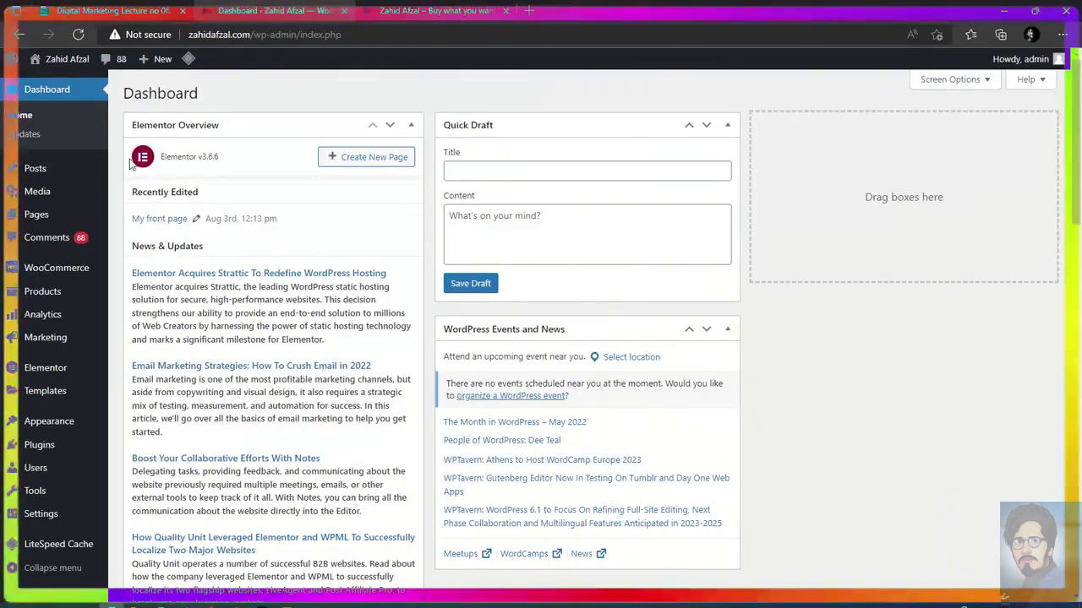
mouse_move(43, 431)
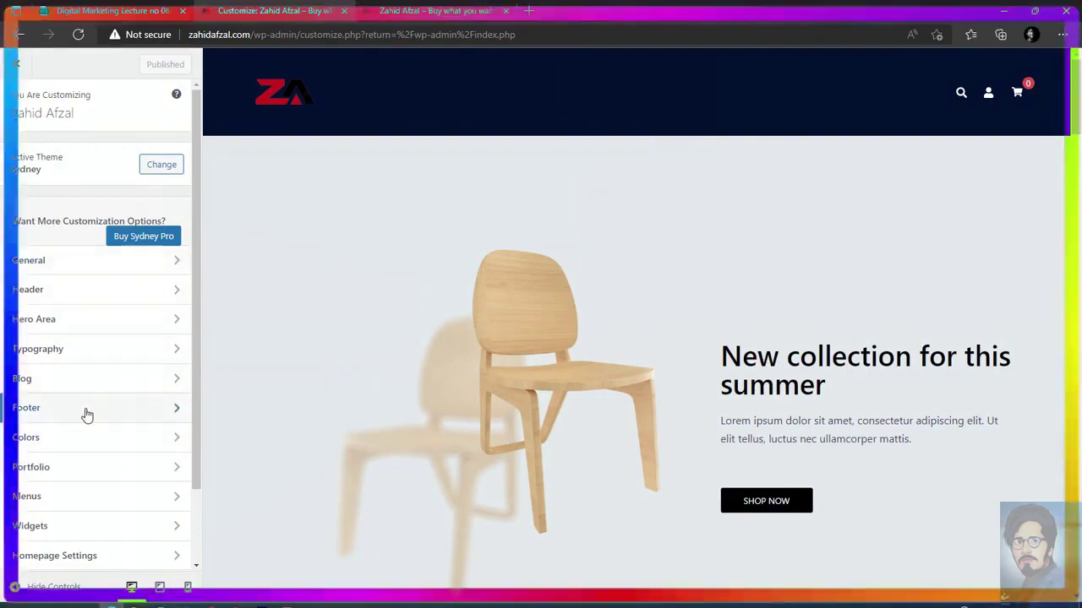
click(54, 293)
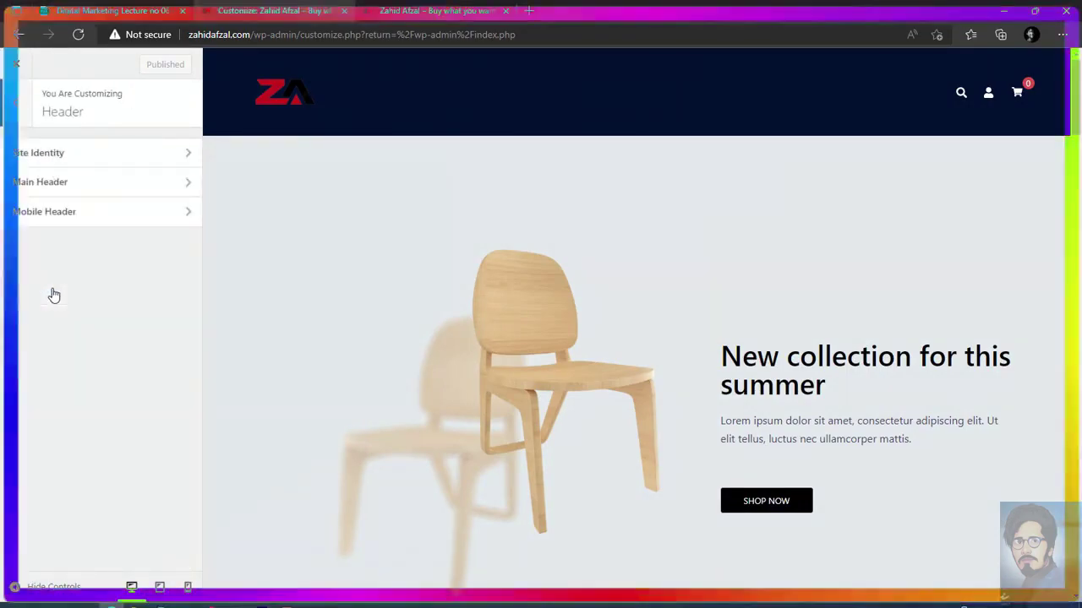
click(99, 194)
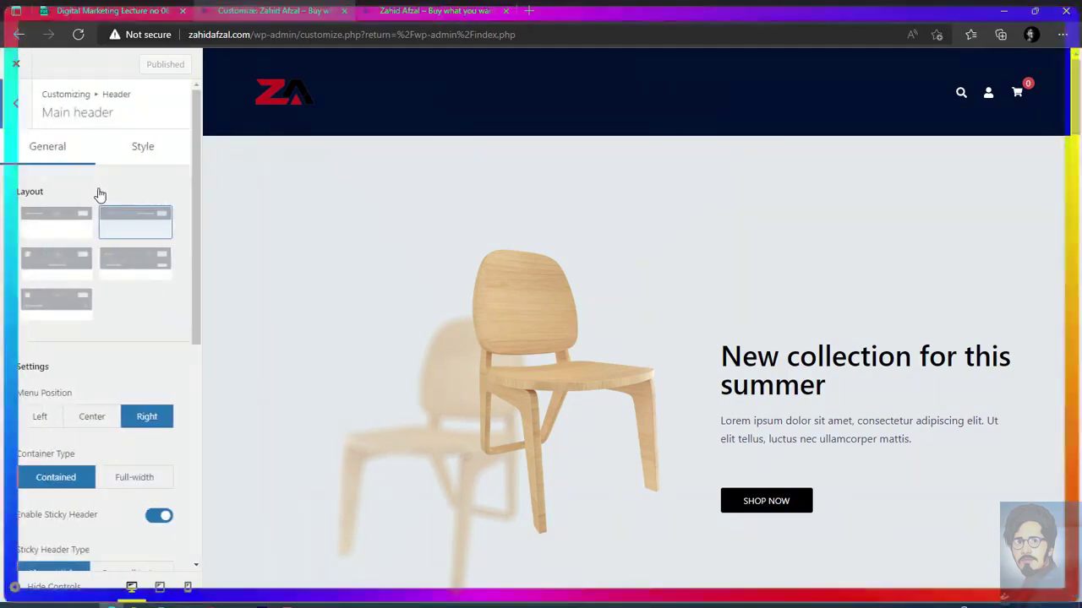
click(143, 154)
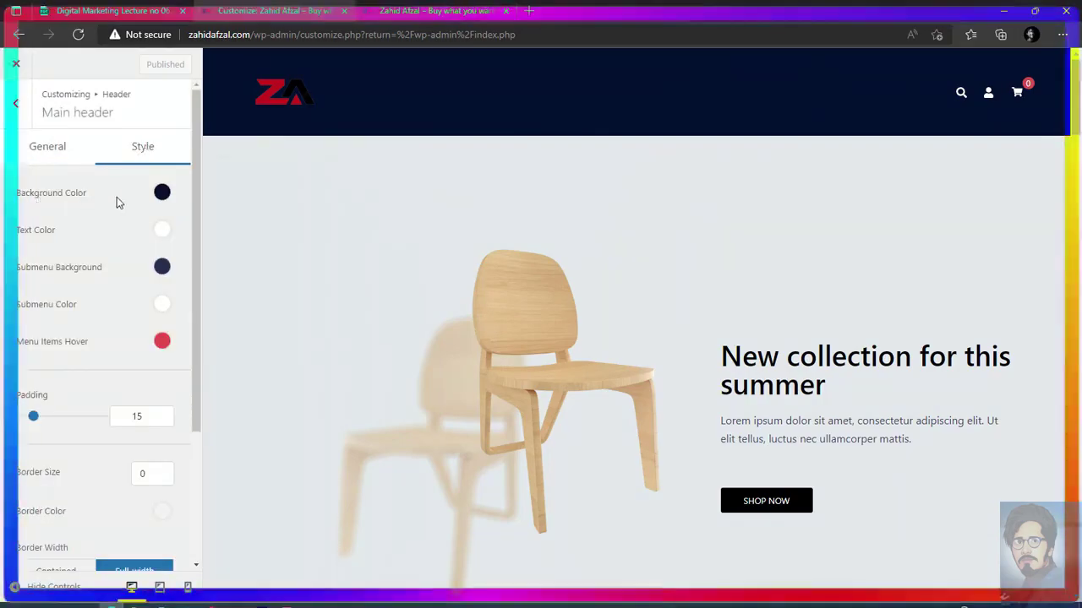
Set the main header's background color to the muted grey #96a6aa.
click(161, 194)
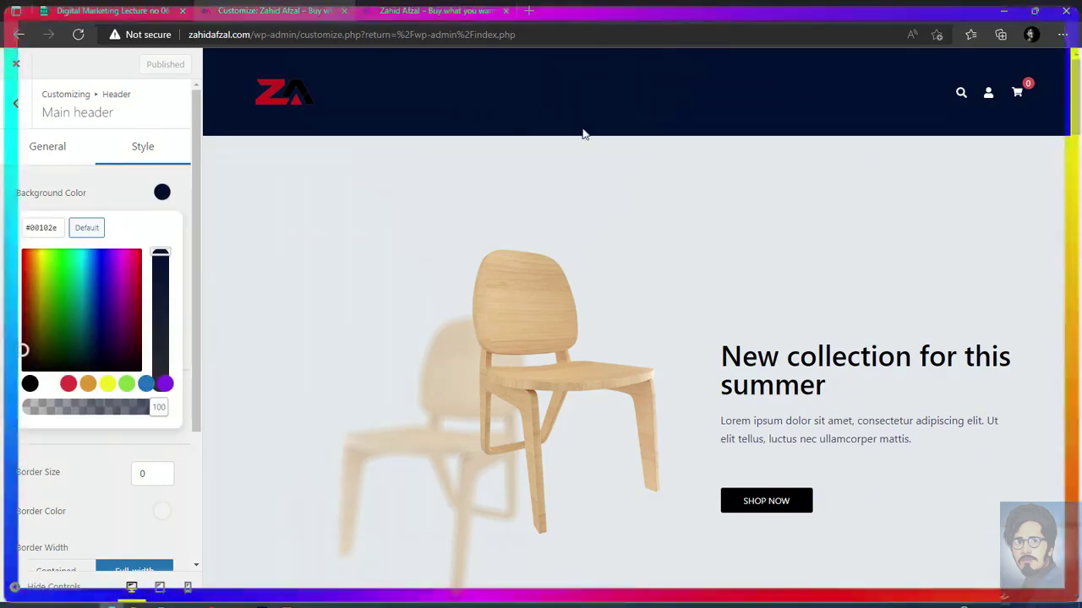
click(91, 292)
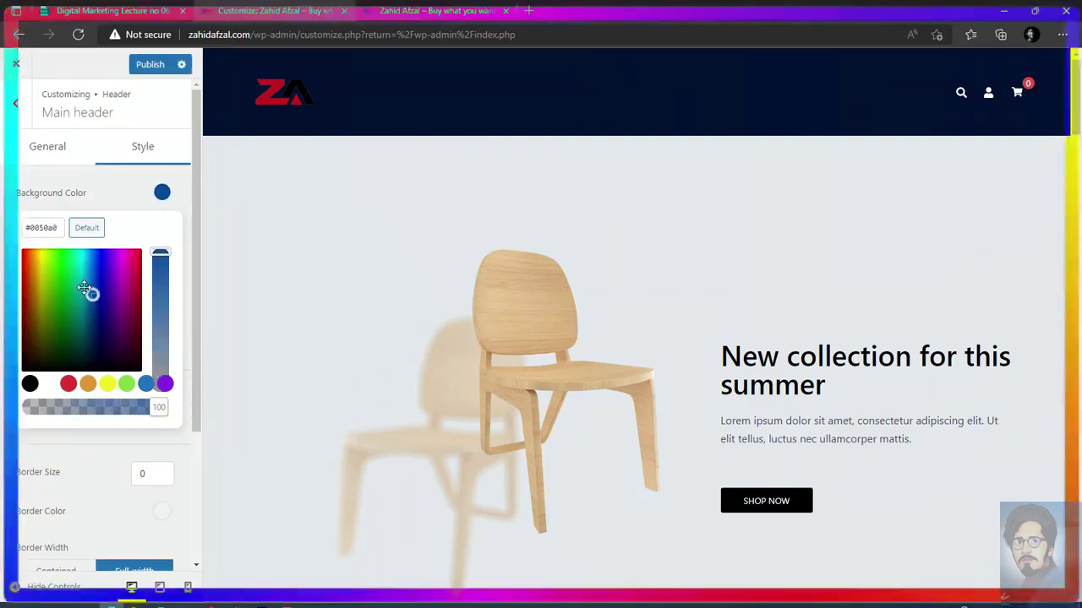
mouse_move(91, 291)
mouse_down()
mouse_move(73, 261)
mouse_move(83, 260)
mouse_up()
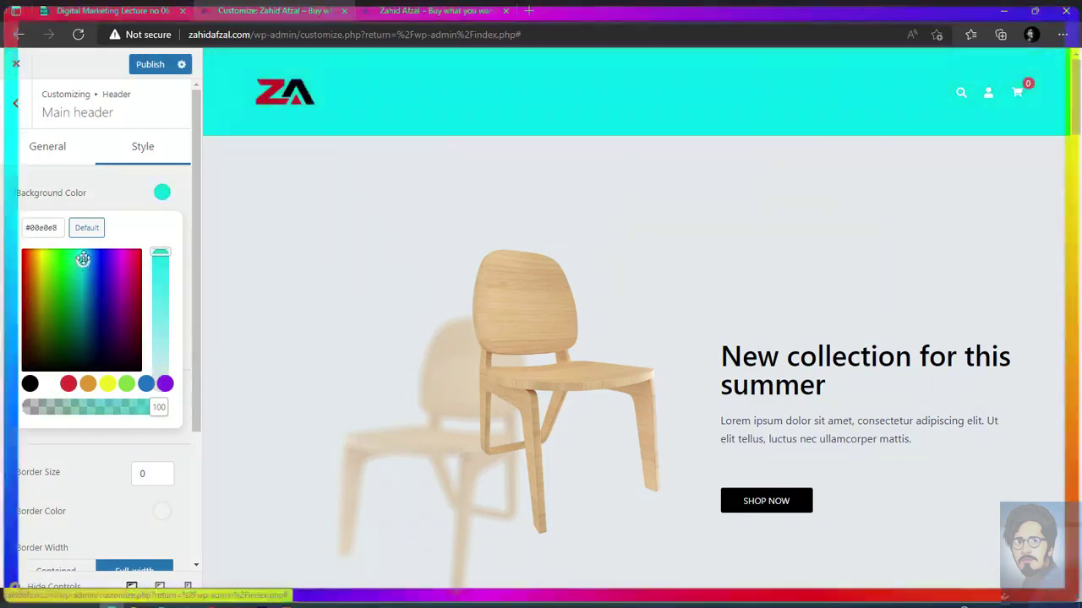
drag(159, 254, 159, 350)
mouse_move(128, 261)
mouse_down()
mouse_move(19, 258)
mouse_move(85, 314)
mouse_move(86, 290)
mouse_up()
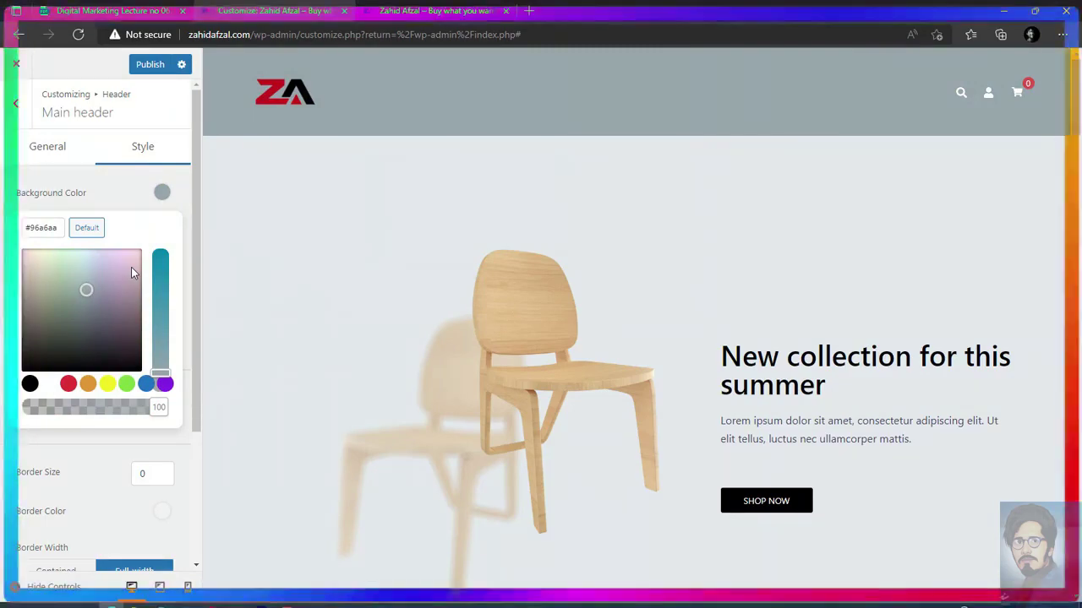
click(100, 207)
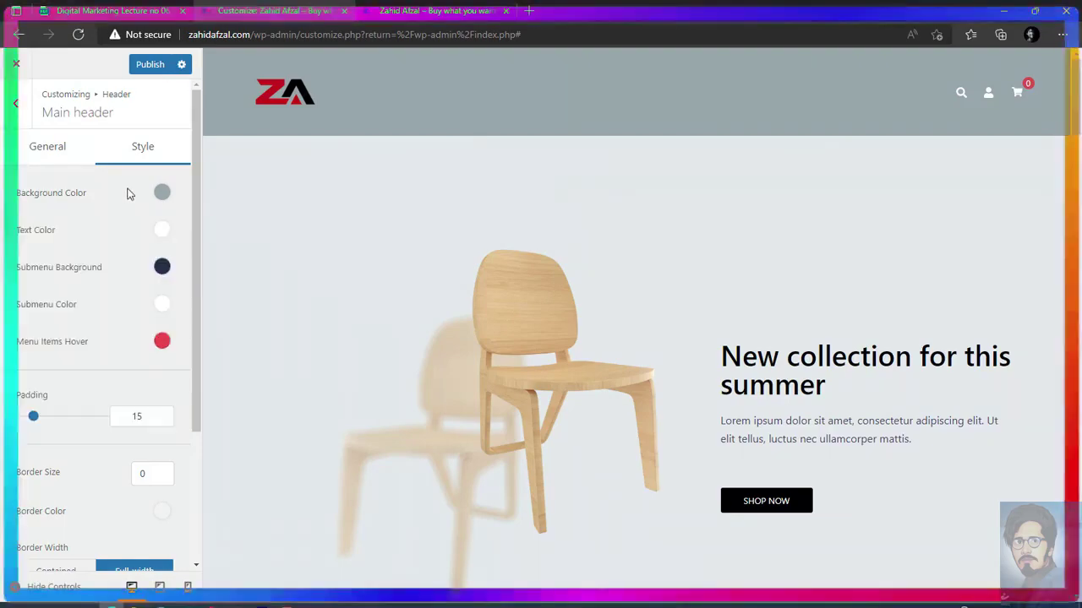
Publish the header color change and reload the live homepage to review it from header to footer.
click(151, 68)
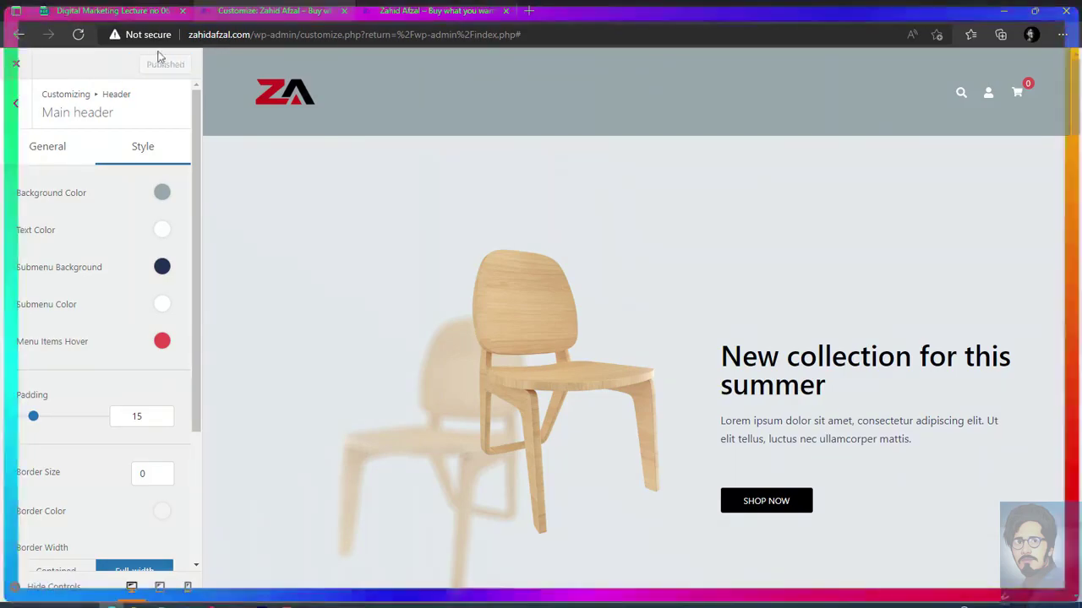
click(431, 10)
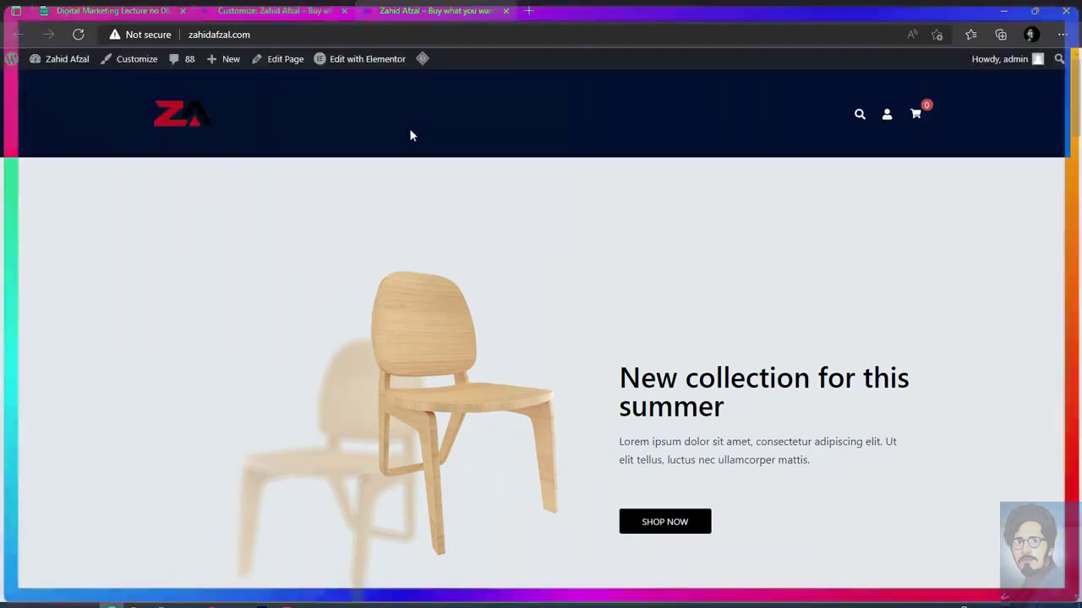
click(83, 39)
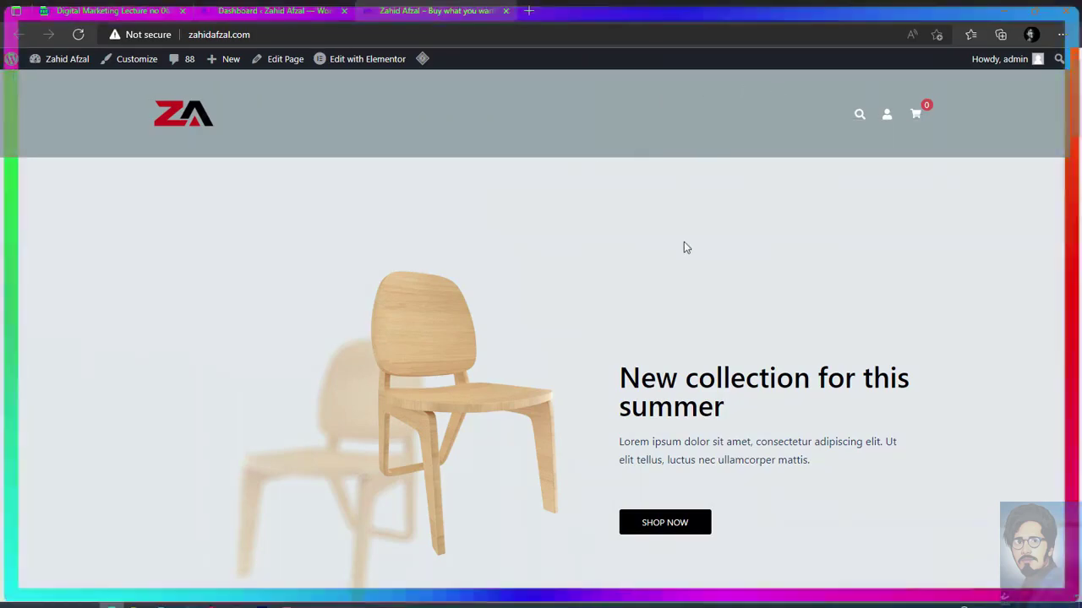
scroll(684, 248, down, 20)
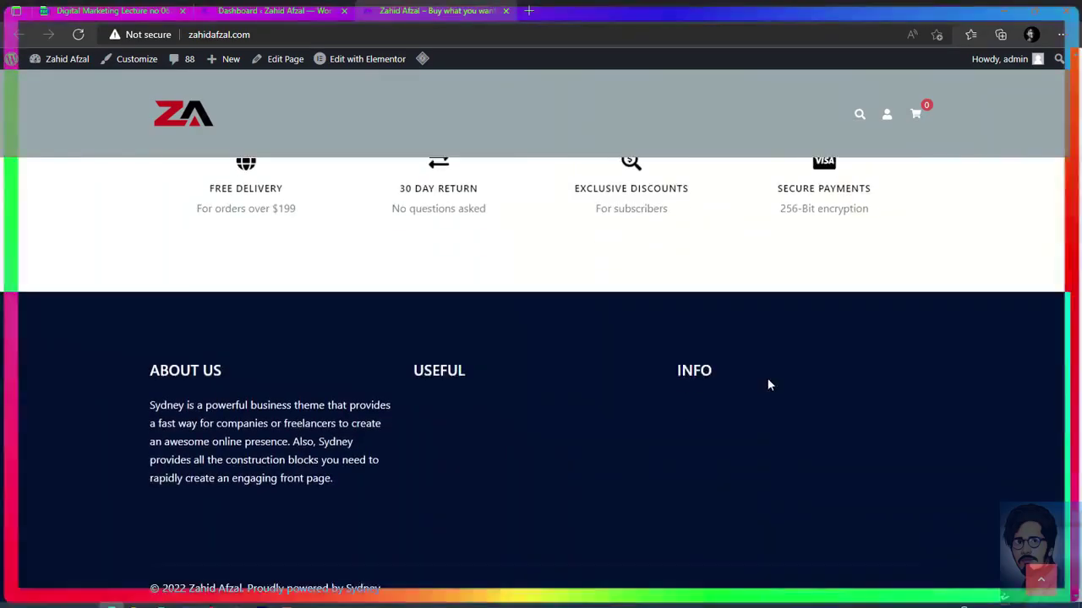
scroll(557, 368, up, 2)
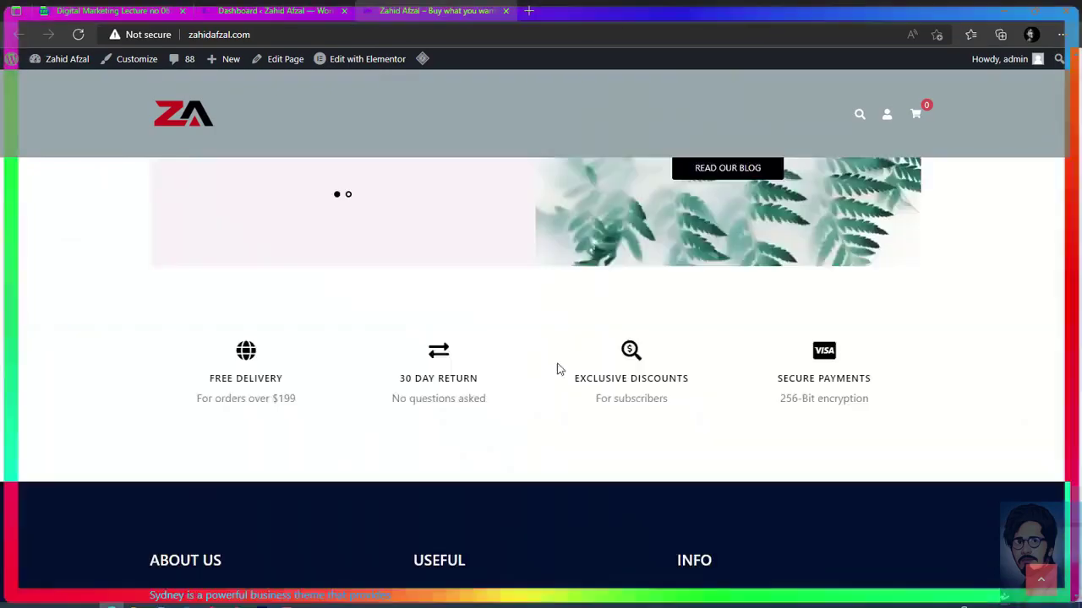
scroll(557, 369, up, 20)
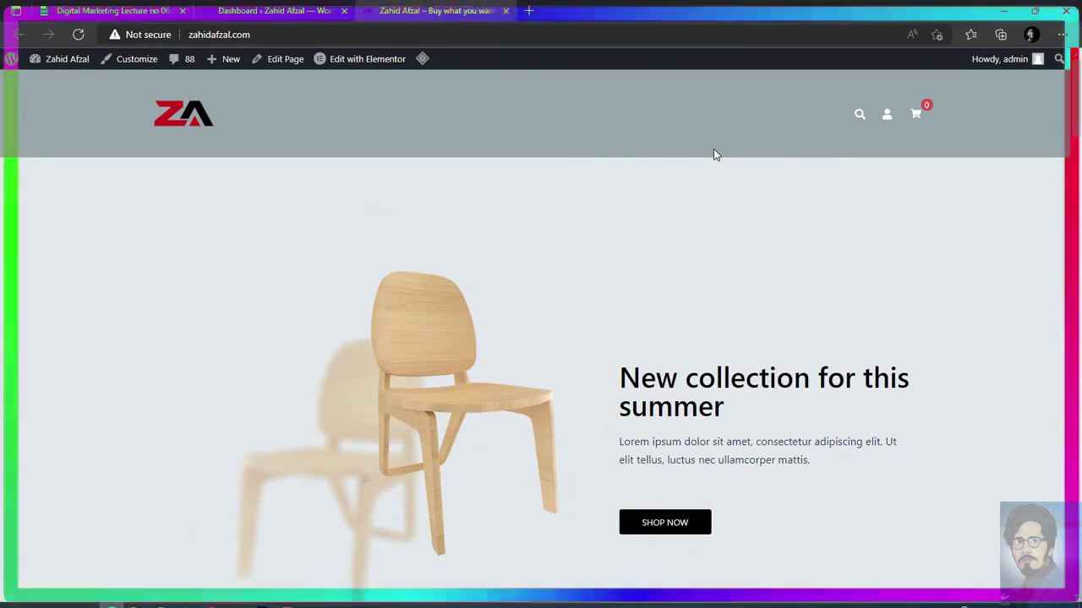
Open the menu management page from the dashboard and load Menu 1 (Primary Menu) for editing.
click(267, 10)
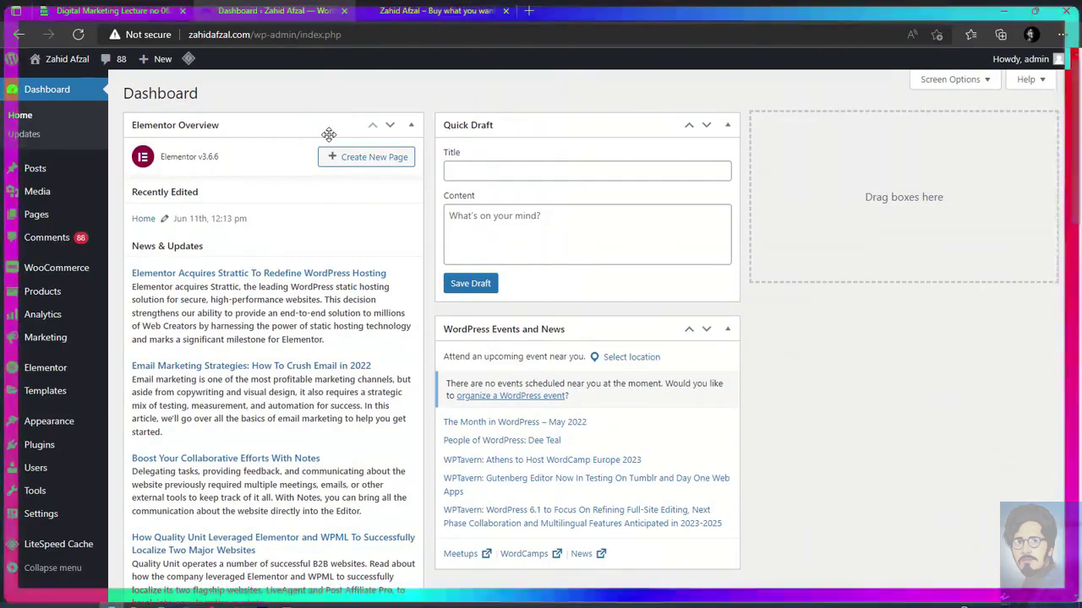
mouse_move(44, 425)
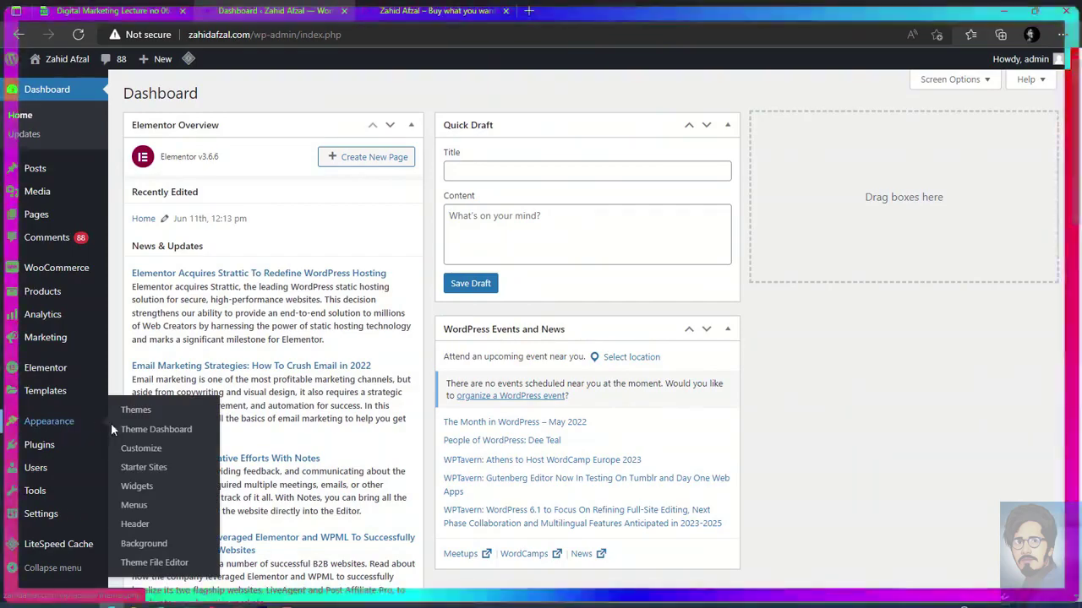
click(134, 505)
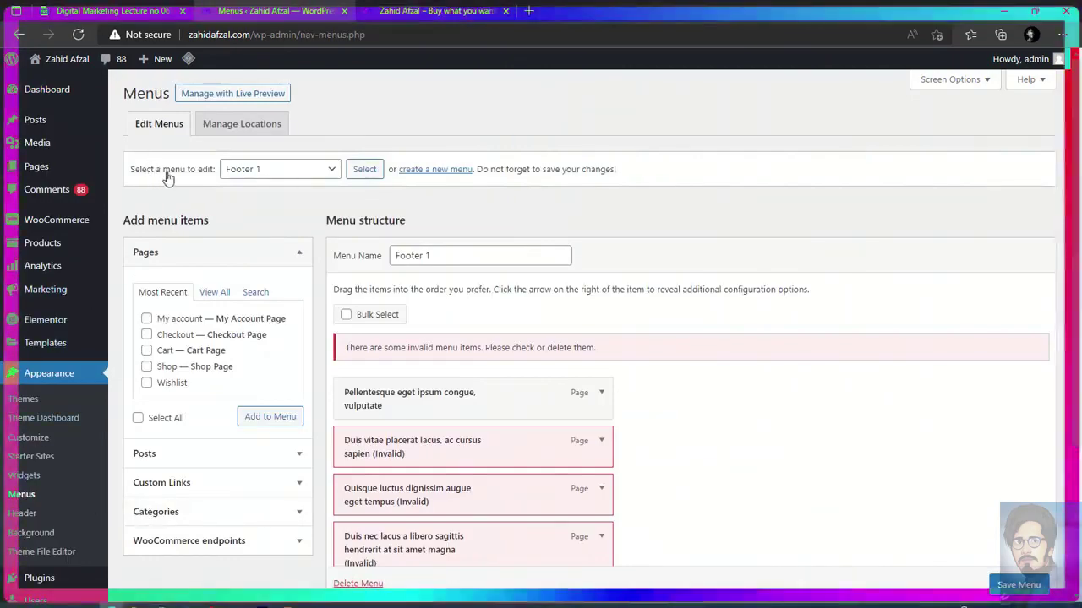
click(266, 173)
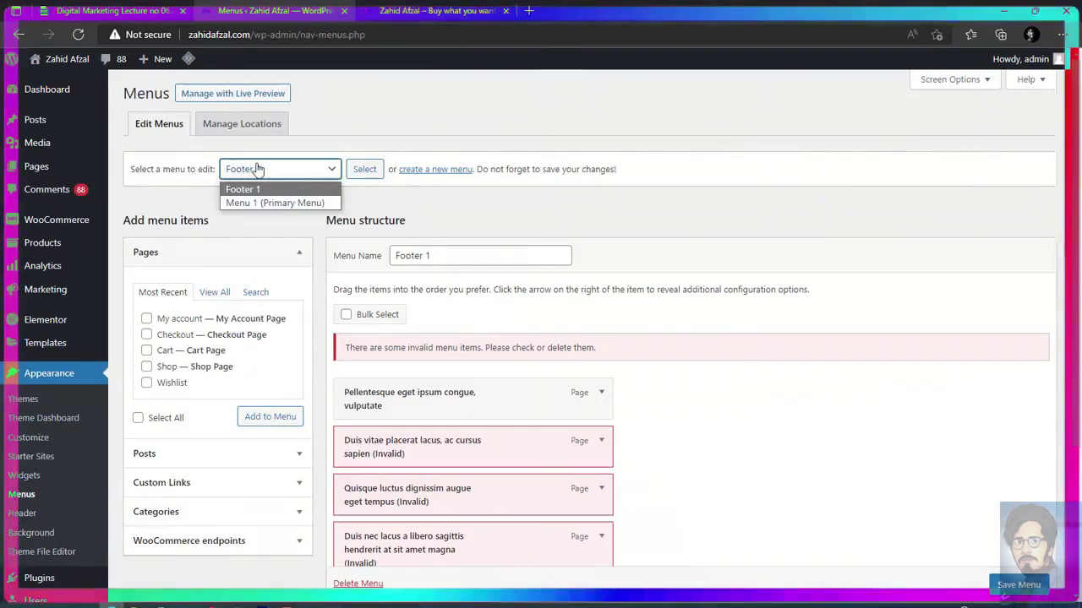
click(303, 204)
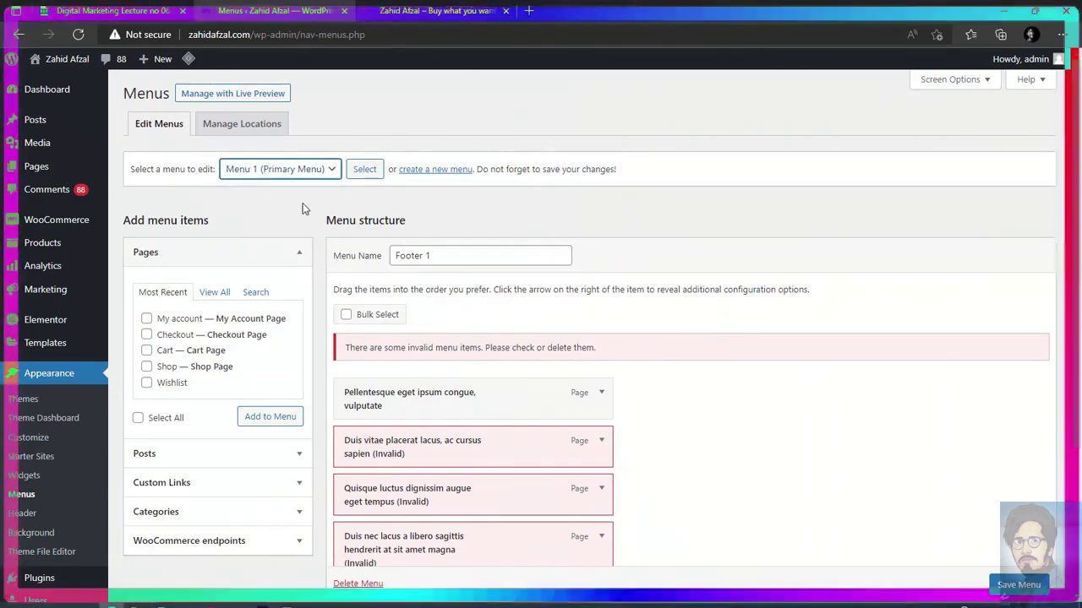
click(365, 169)
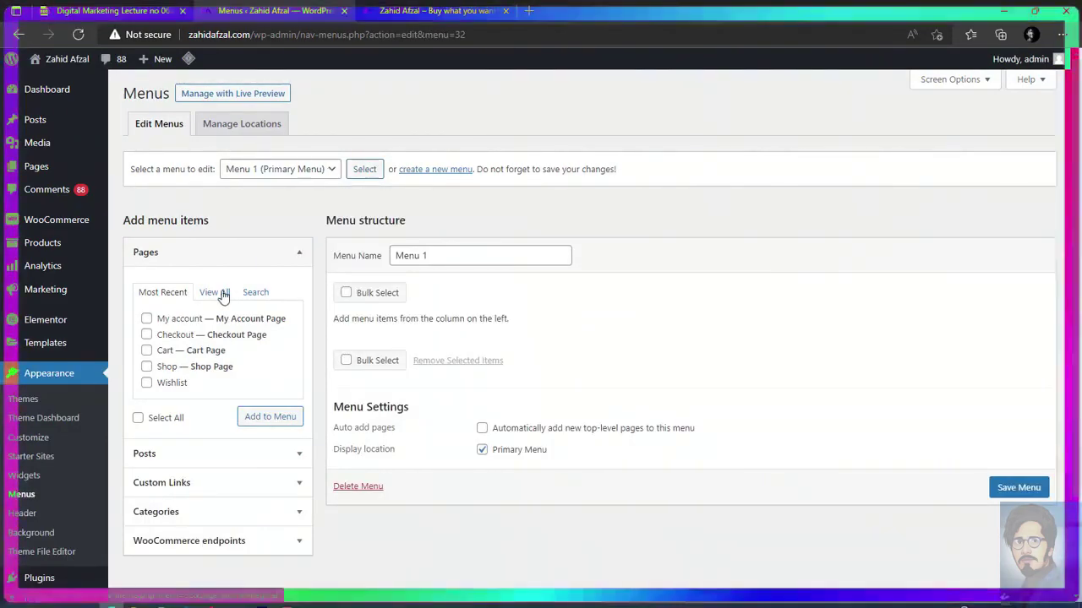
Add the Home, Blog, Shop and My account pages to Menu 1 in that order and save the menu.
click(222, 293)
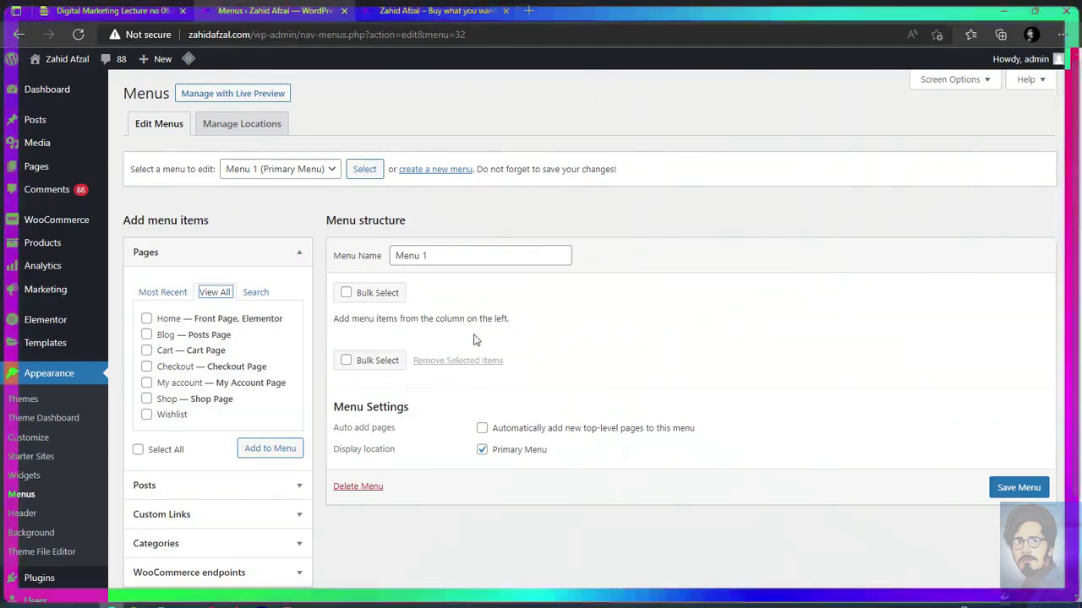
click(217, 293)
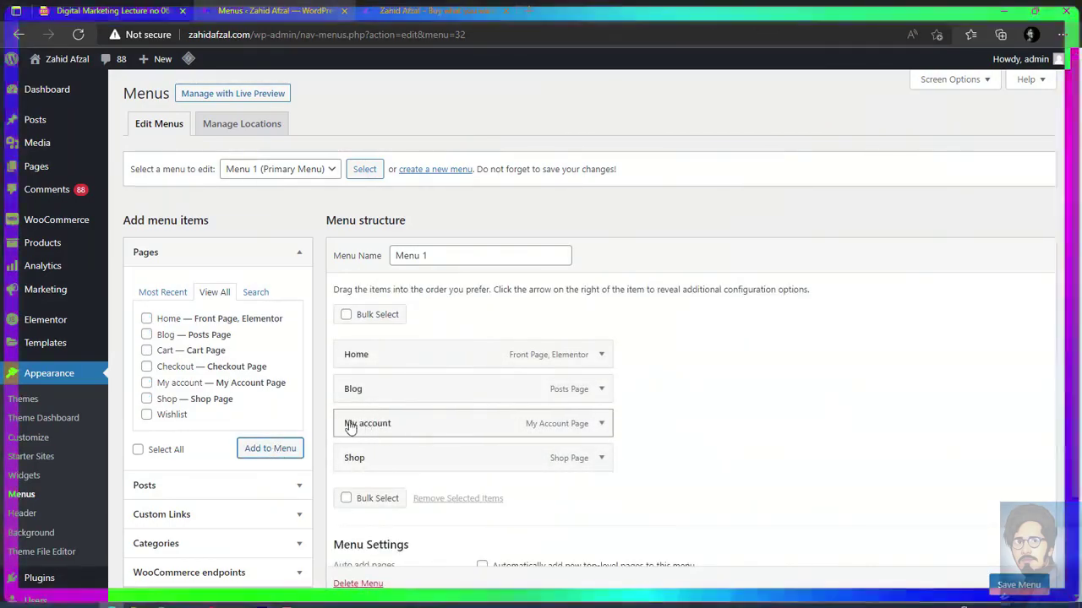
drag(398, 424, 406, 455)
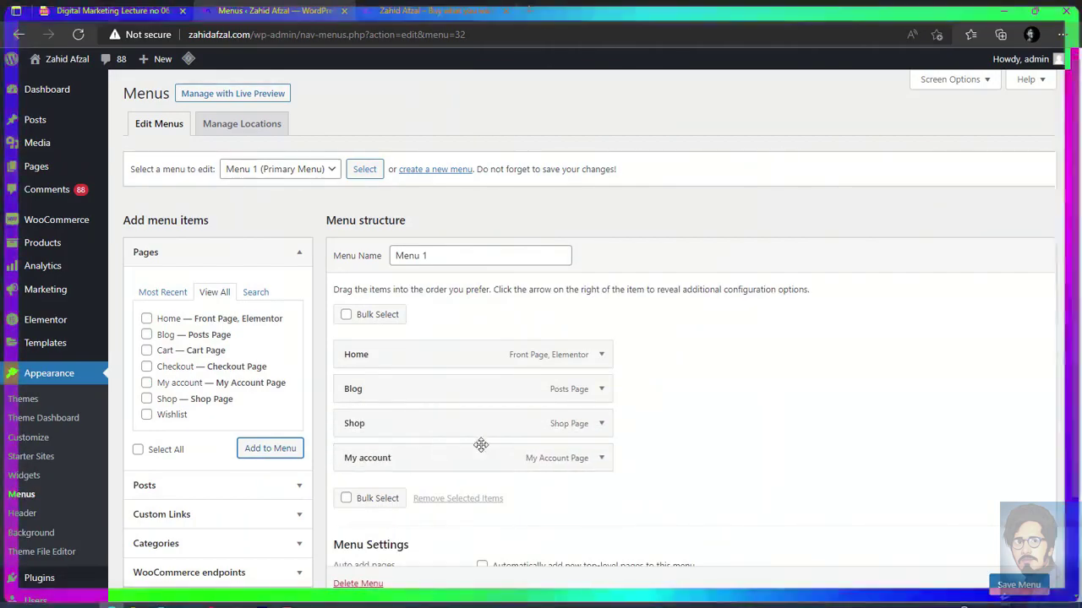
scroll(682, 477, down, 2)
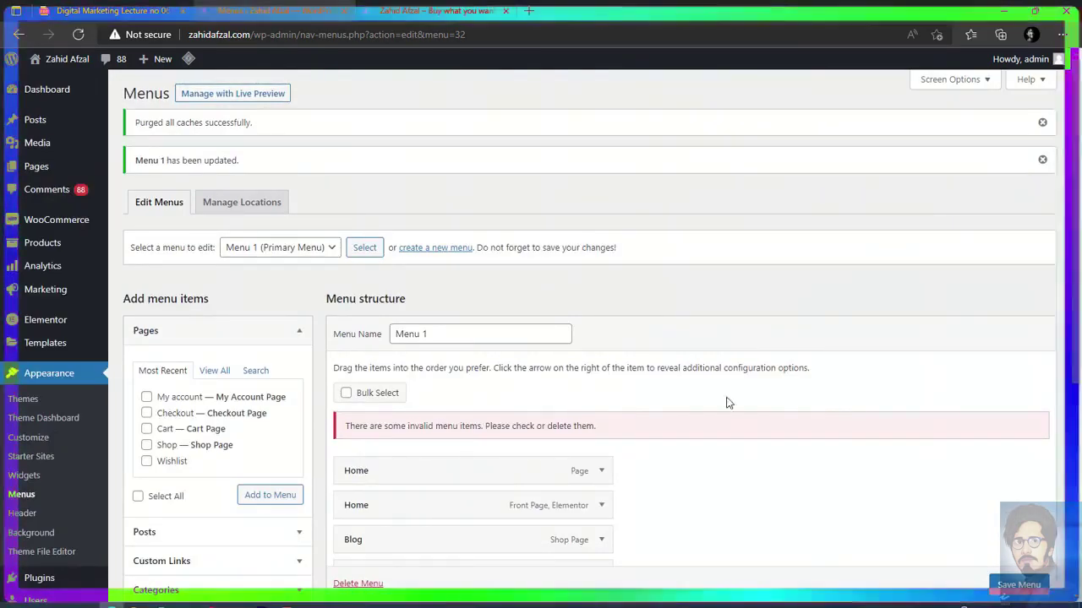
Remove the duplicate Home item of type Page and the Blog item that links to the Shop page from Menu 1.
scroll(655, 376, down, 2)
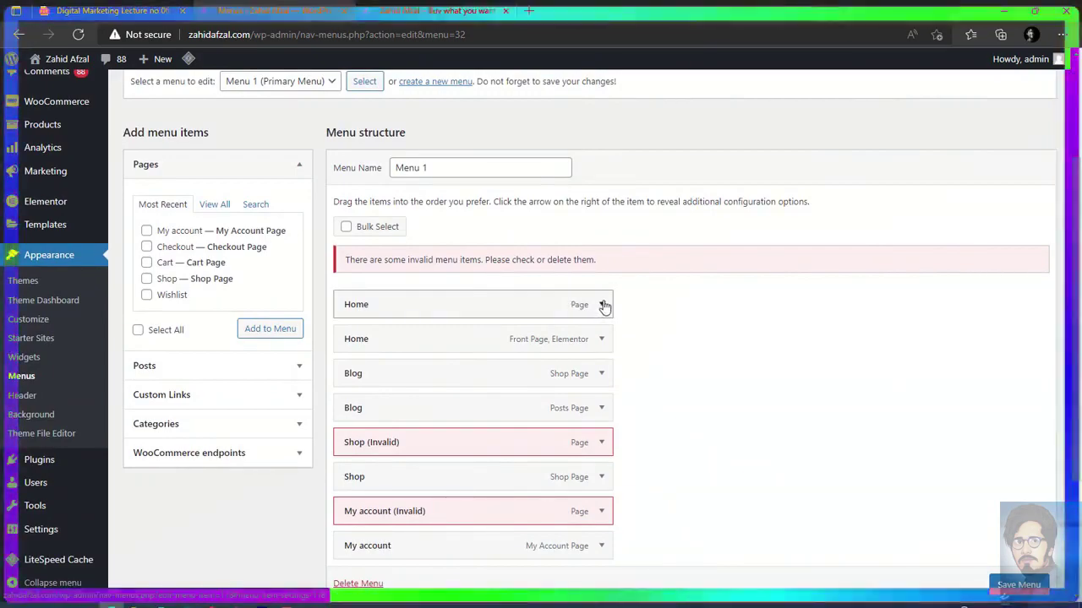
click(602, 305)
click(356, 430)
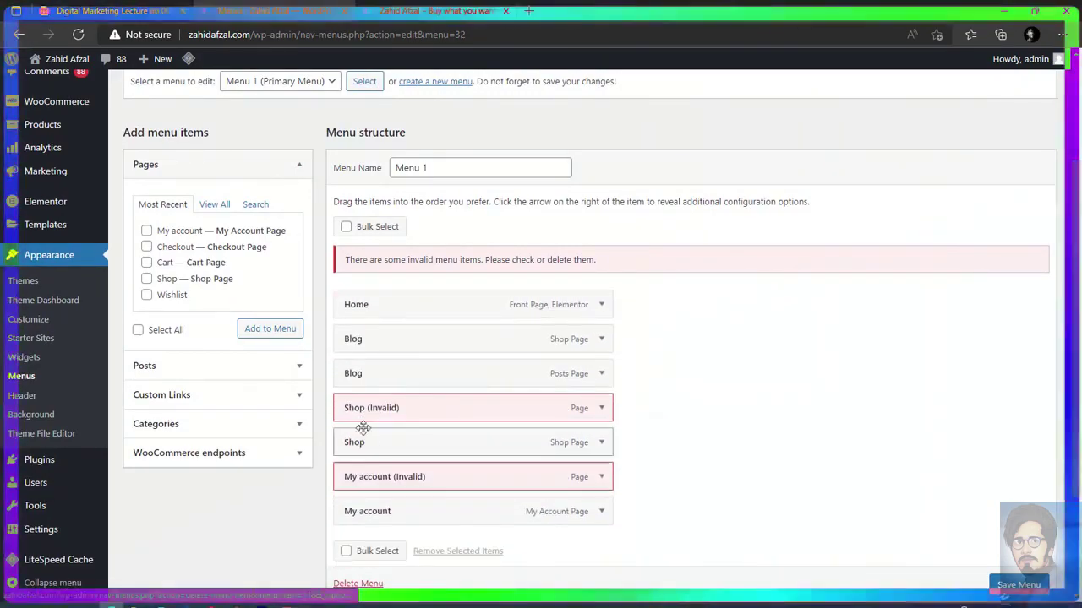
click(601, 341)
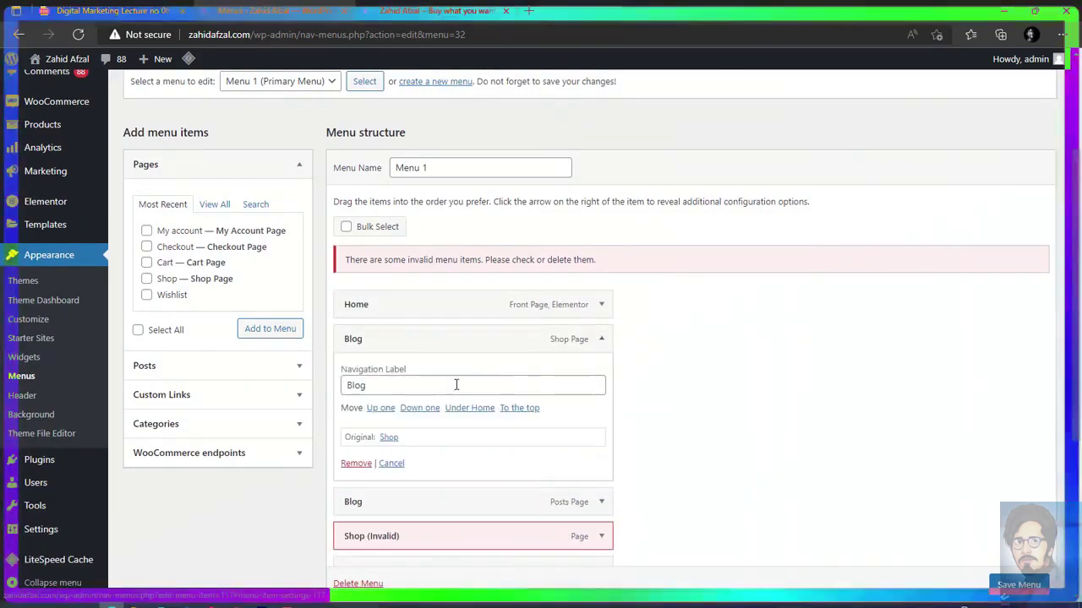
click(356, 464)
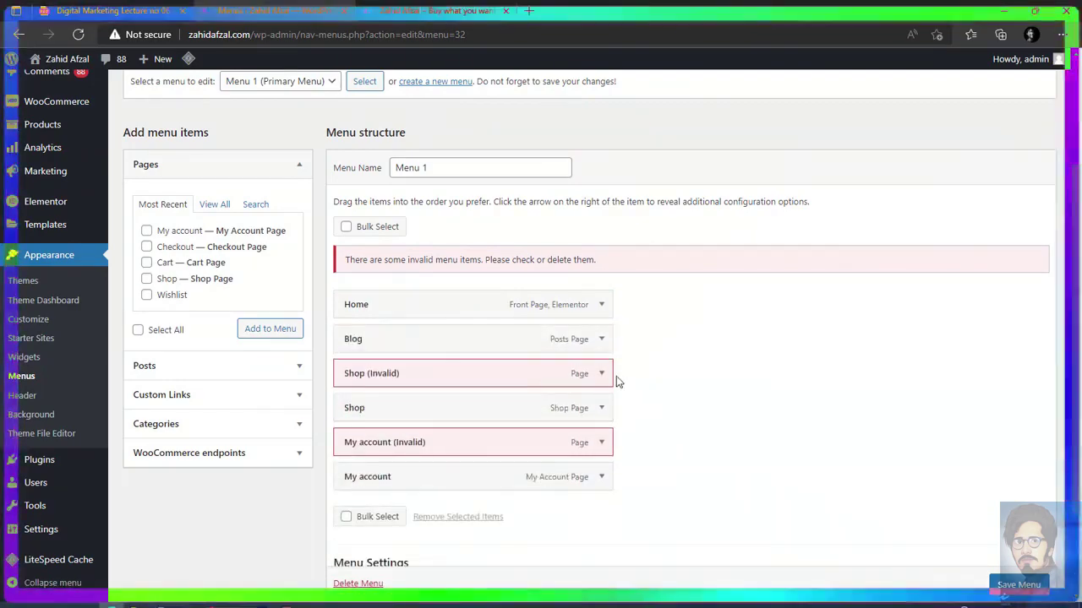
Remove the invalid Shop and invalid My account items from Menu 1.
click(601, 375)
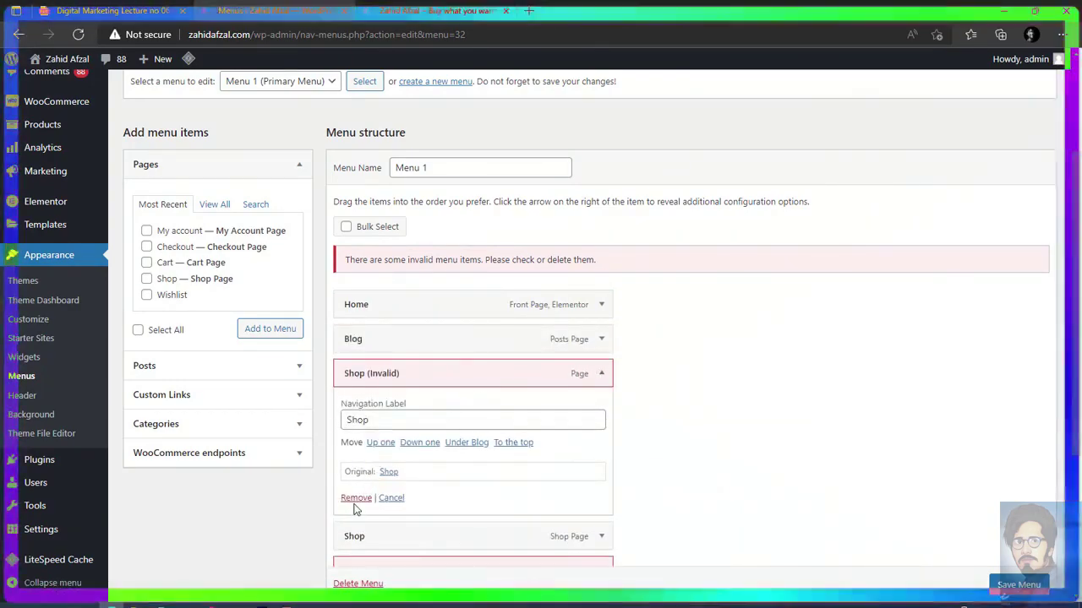
click(353, 499)
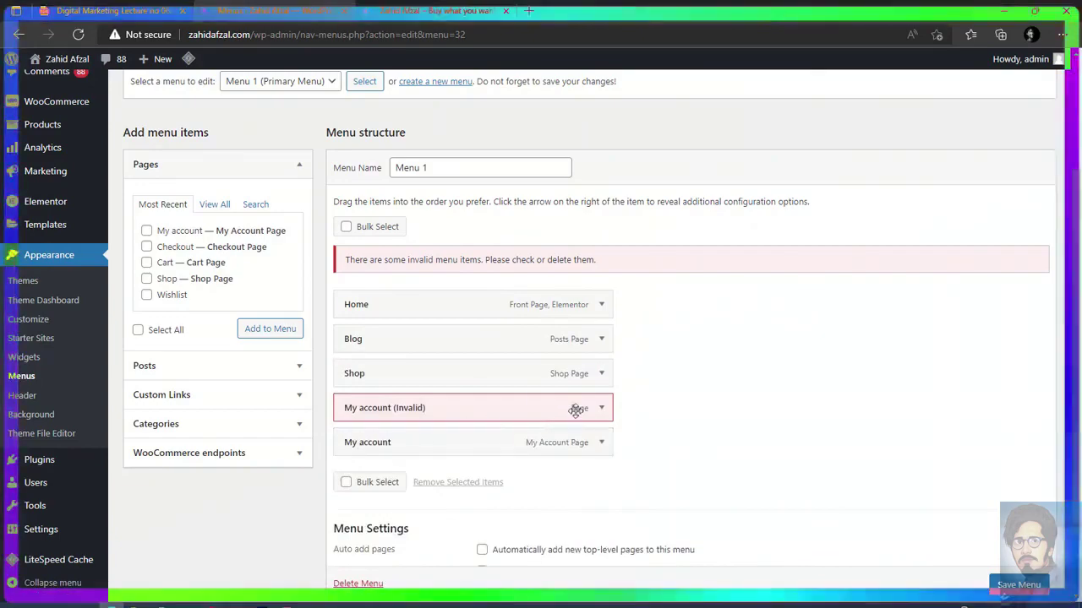
click(601, 410)
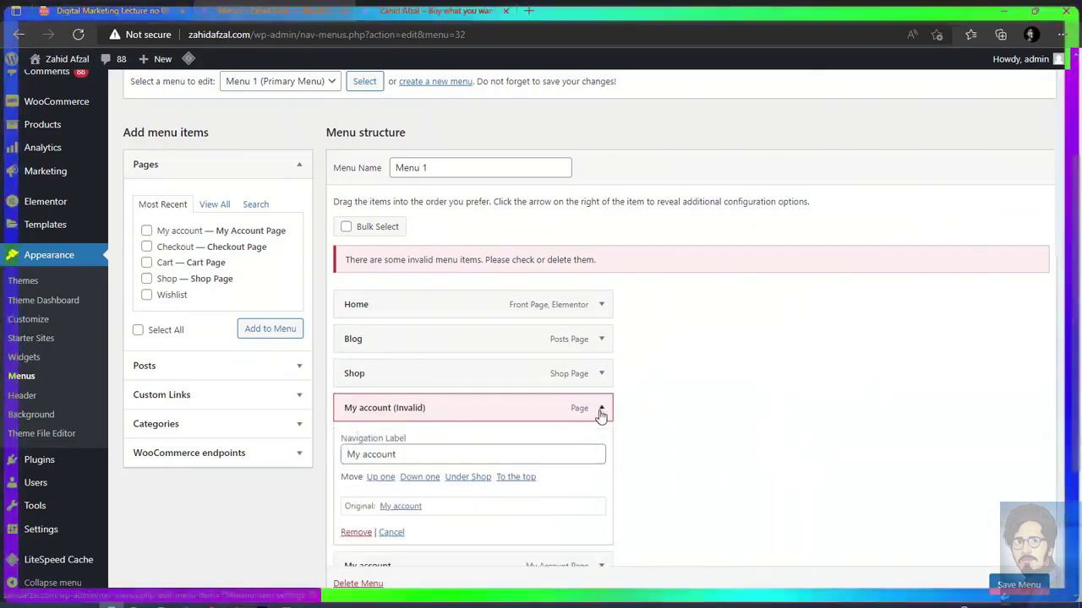
click(350, 536)
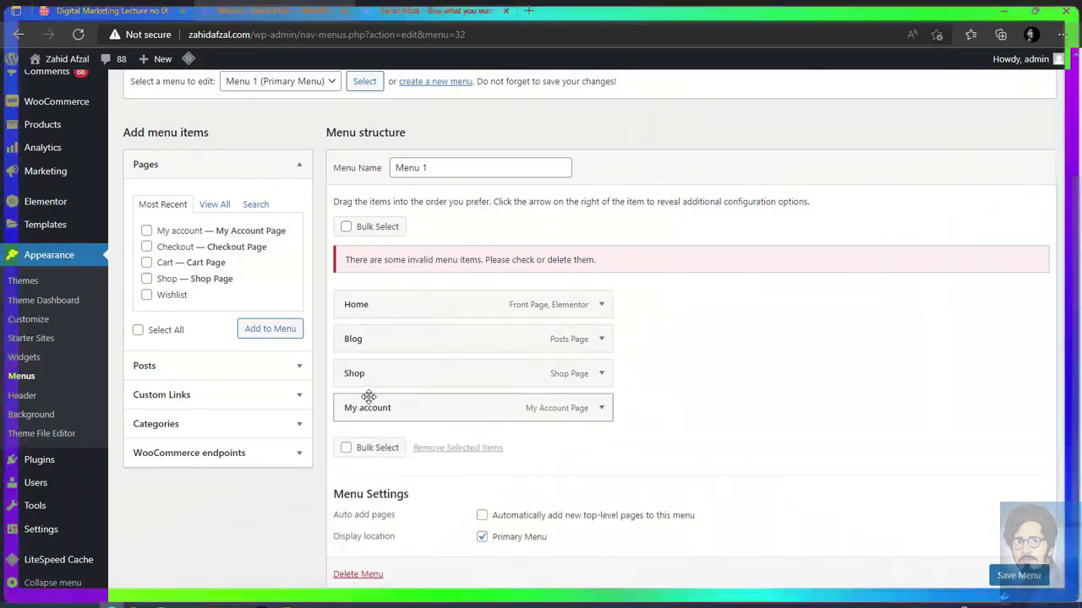
scroll(551, 429, down, 2)
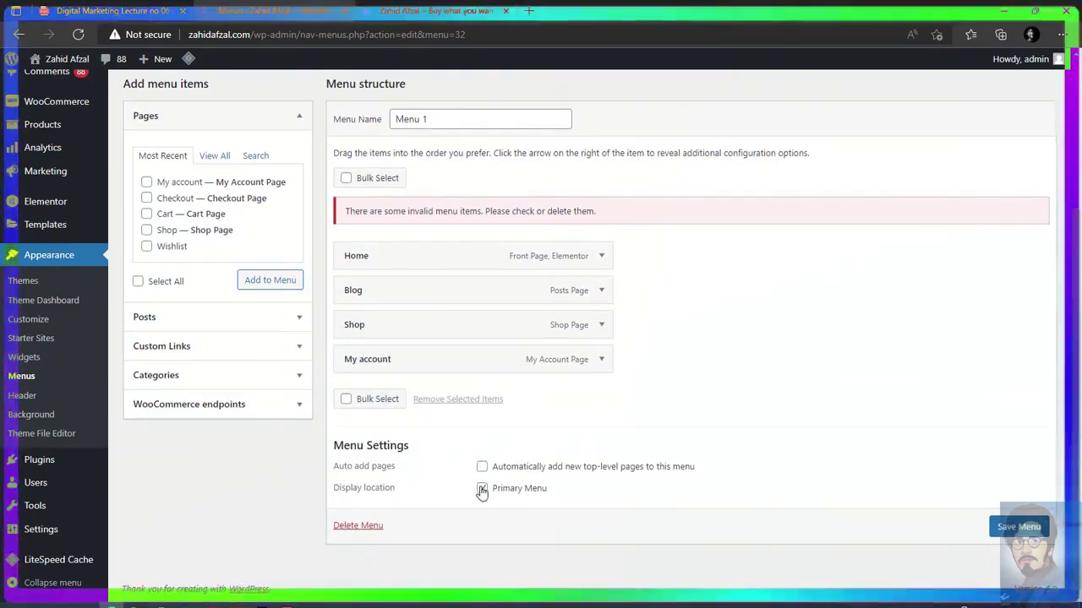
Save Menu 1 and reload the storefront home page to check the header menu.
click(1019, 528)
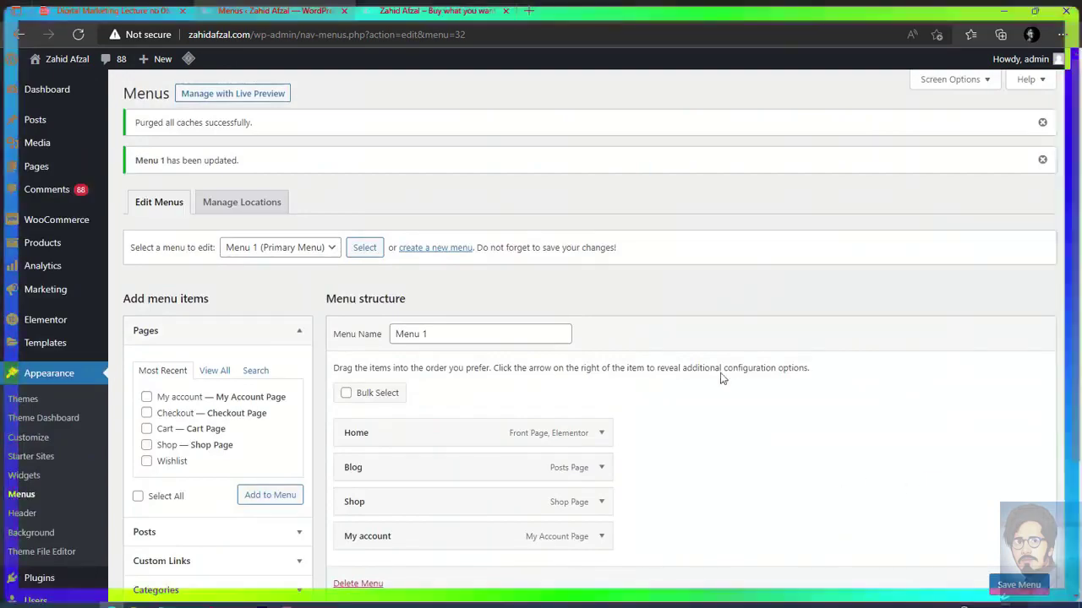
click(428, 6)
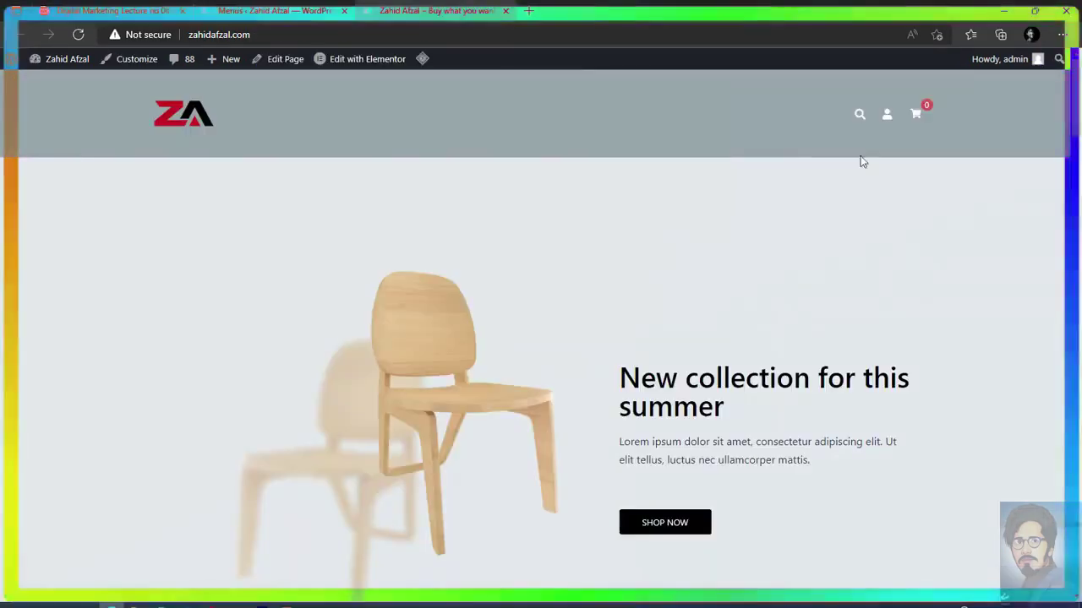
click(79, 34)
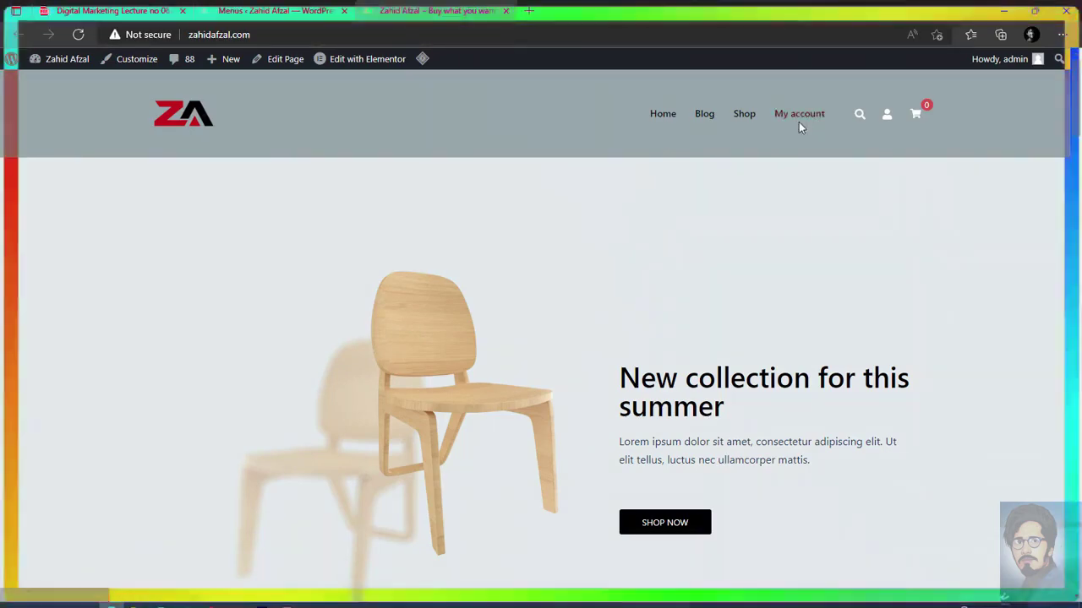
Change the navigation label of the My account item in Menu 1 to My Account and save the menu.
click(255, 12)
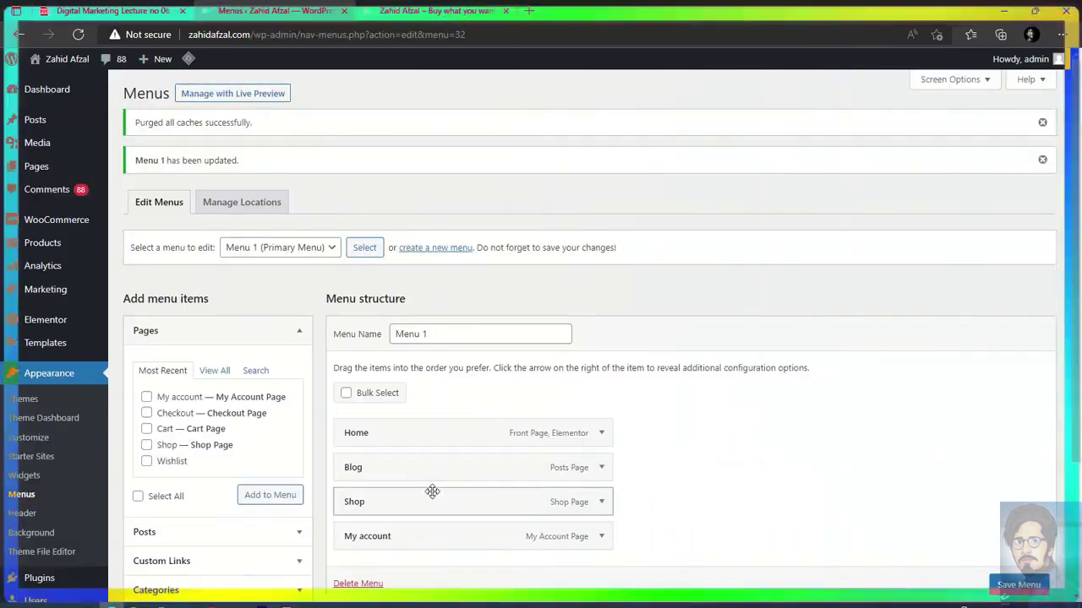
scroll(432, 493, down, 1)
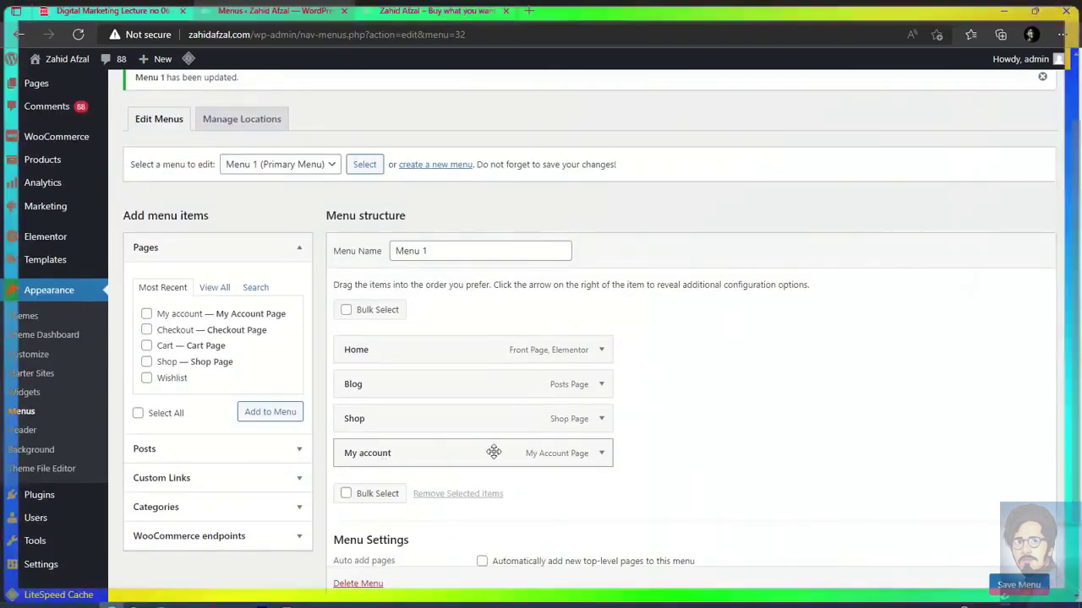
click(600, 453)
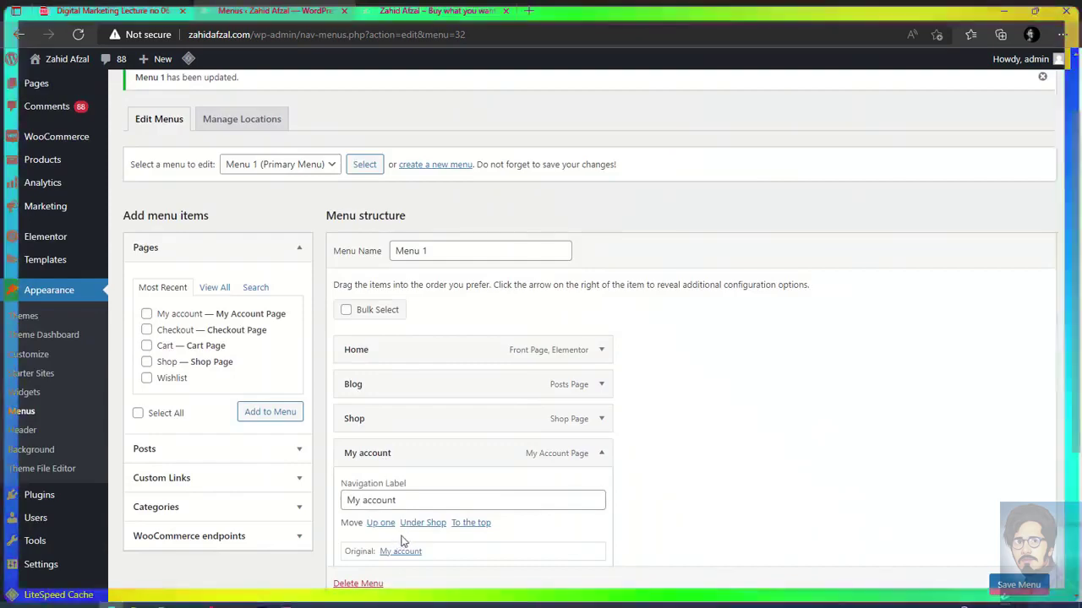
scroll(402, 537, down, 2)
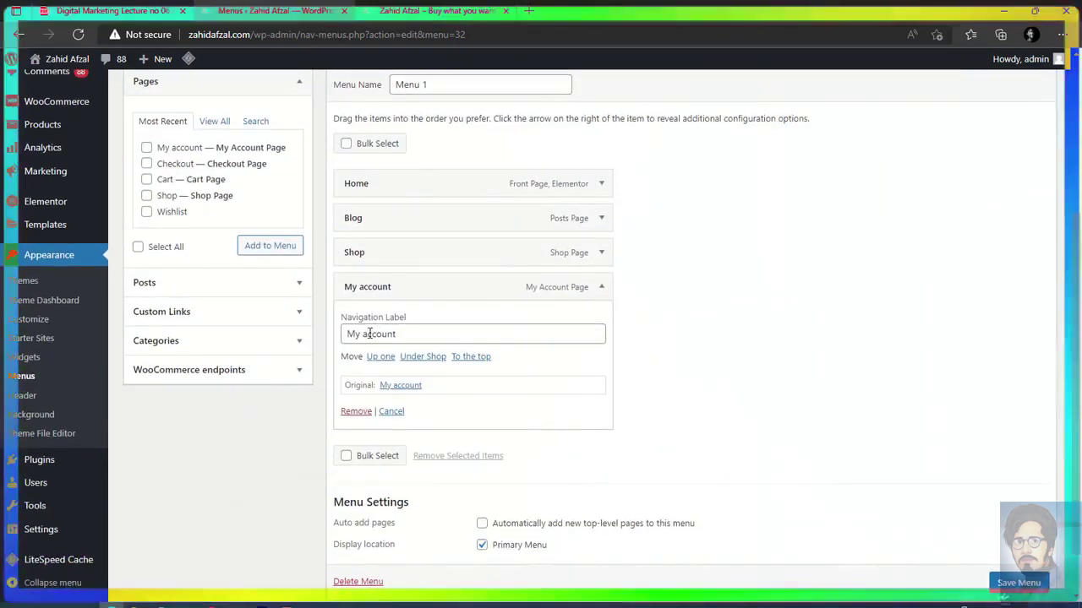
click(371, 334)
key(BackSpace)
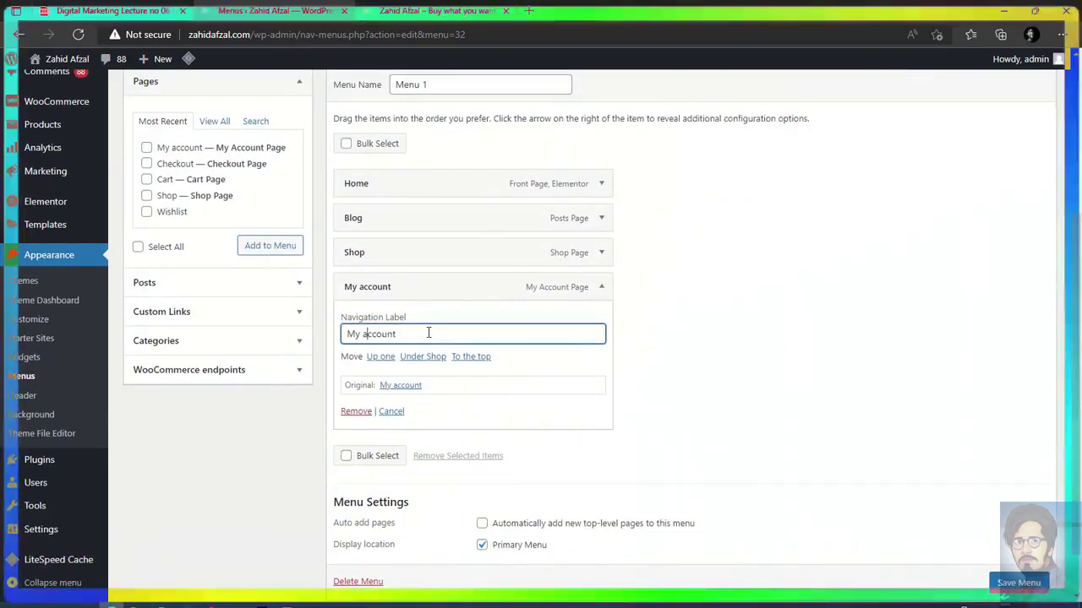
text(A)
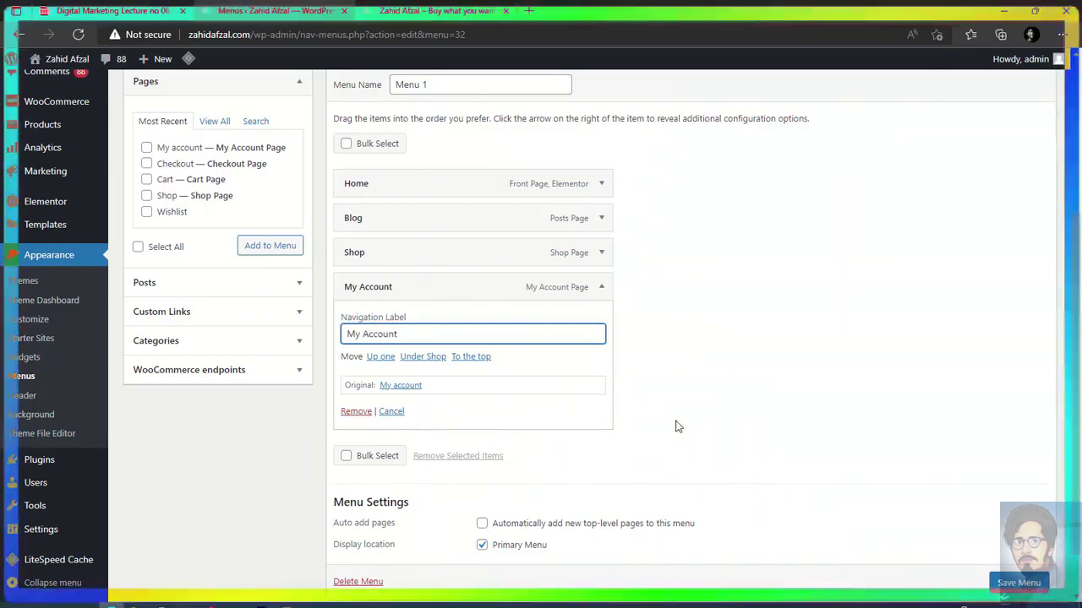
scroll(929, 541, down, 1)
click(1020, 548)
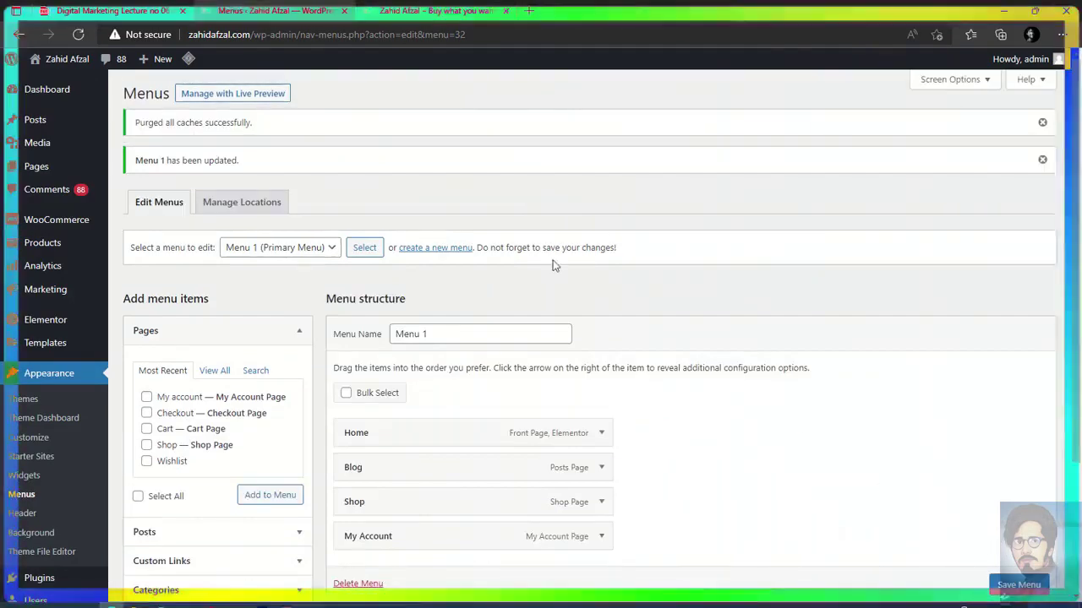
Reload the storefront home page and check the menu items in the header and footer.
click(436, 10)
click(76, 35)
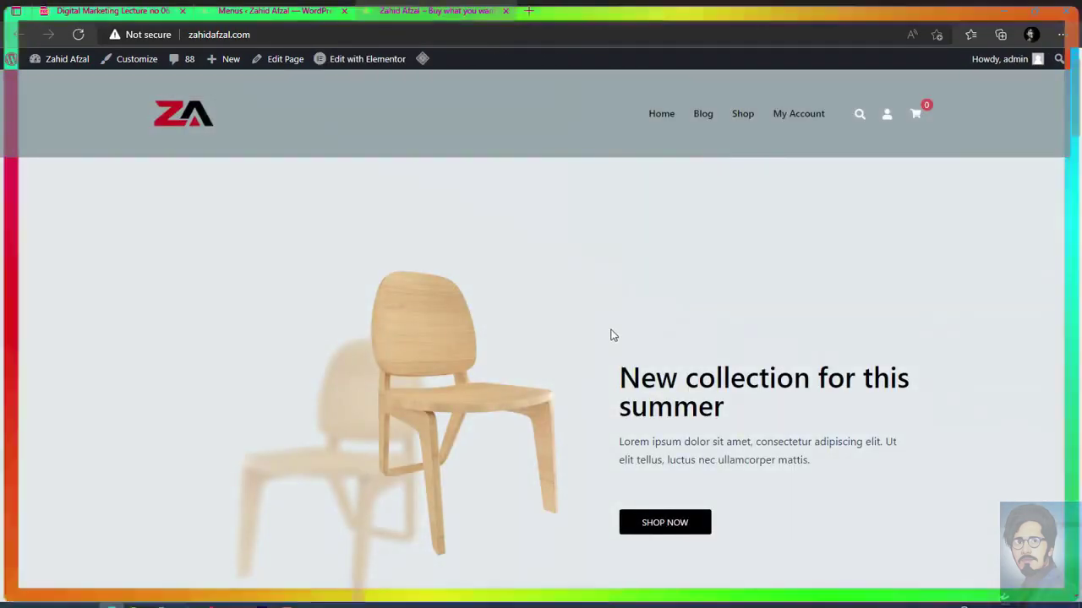
scroll(613, 335, down, 15)
scroll(752, 412, down, 5)
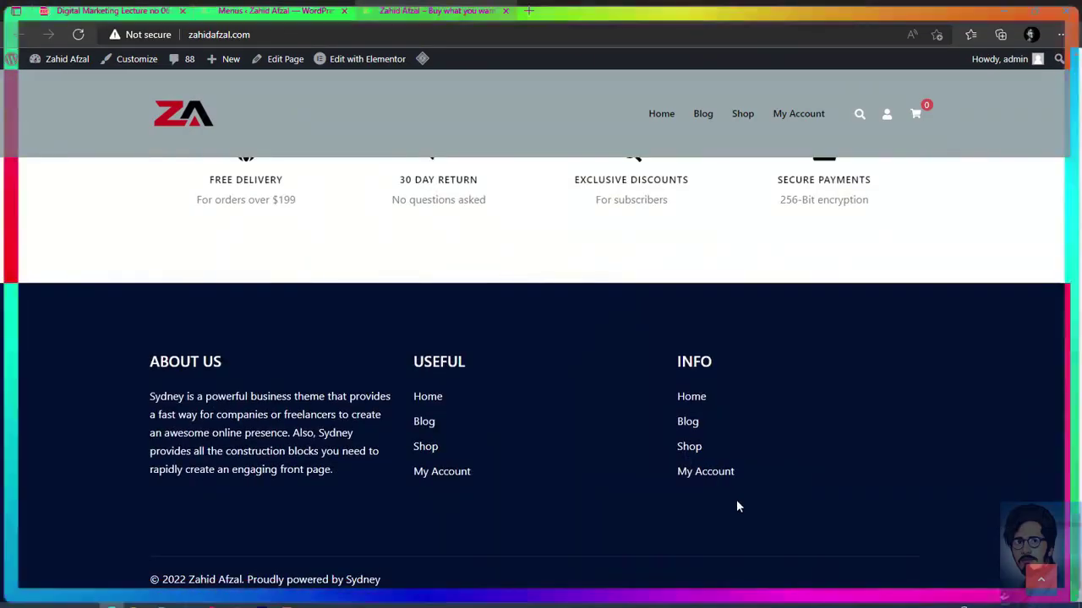
Return to the menu management page and load the Footer 1 menu for editing.
click(274, 10)
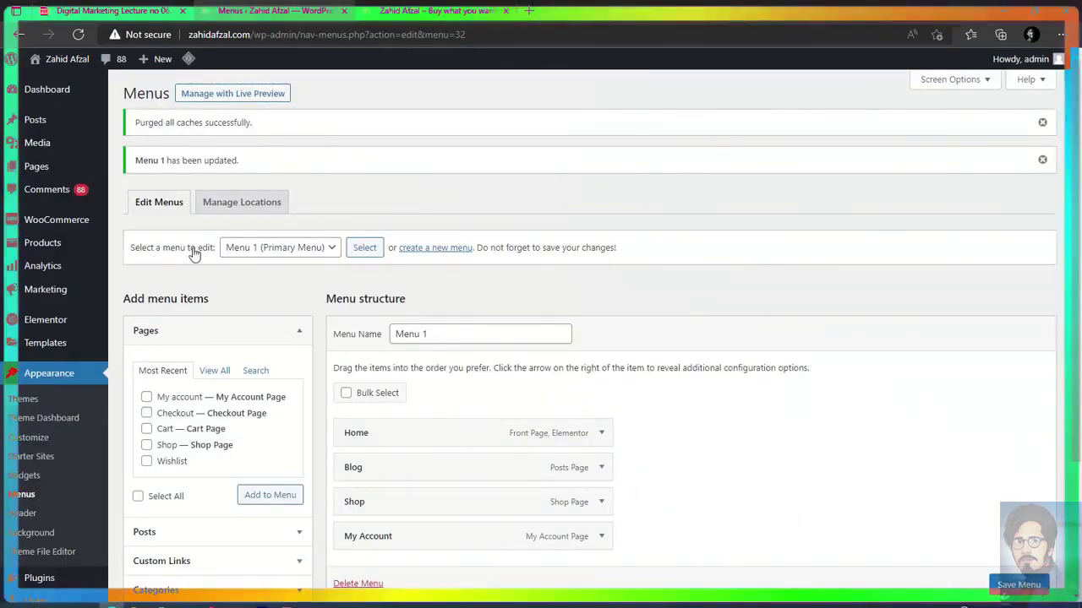
click(241, 249)
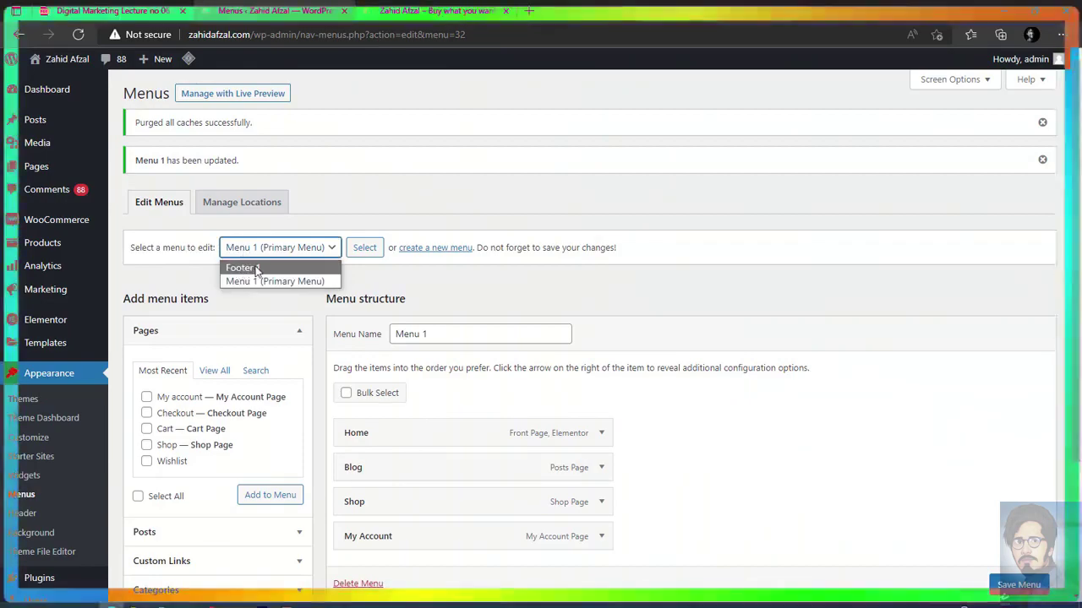
click(243, 268)
click(365, 249)
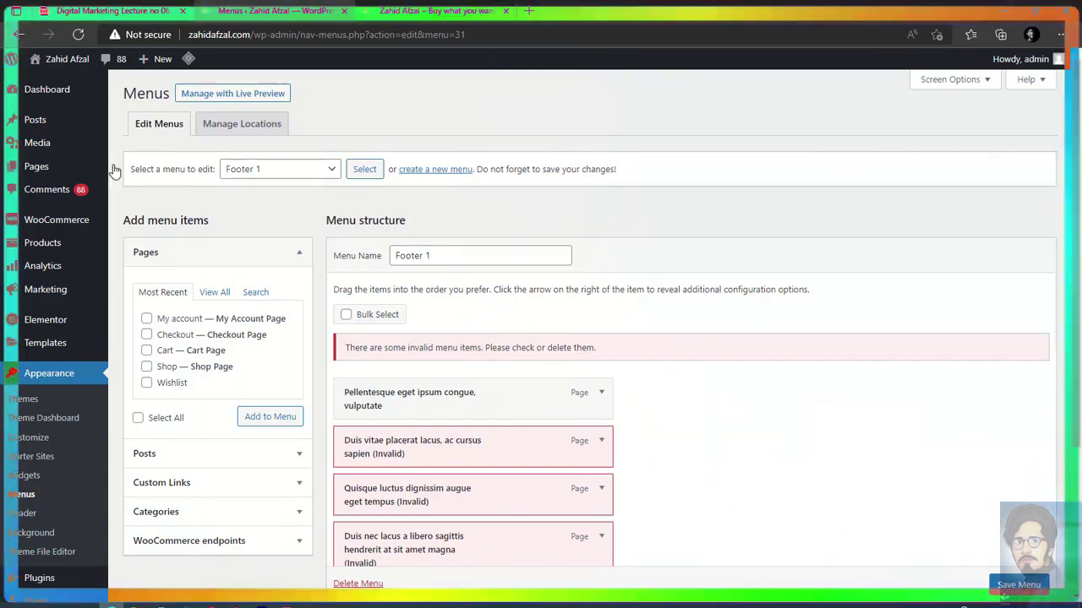
Open the list of all site pages in a new browser tab and switch to it.
mouse_move(22, 173)
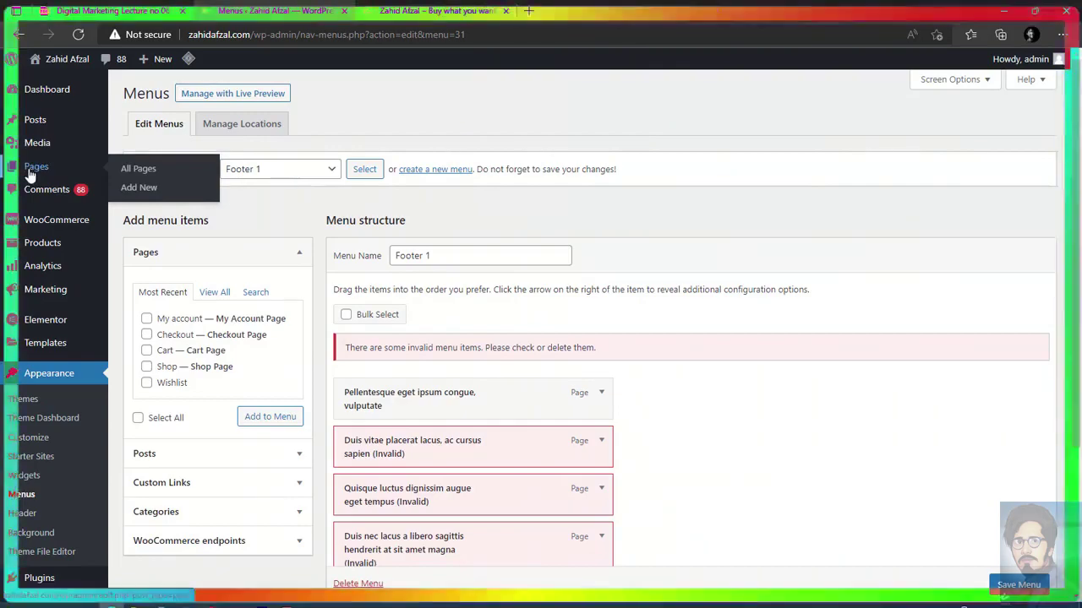
right_click(143, 172)
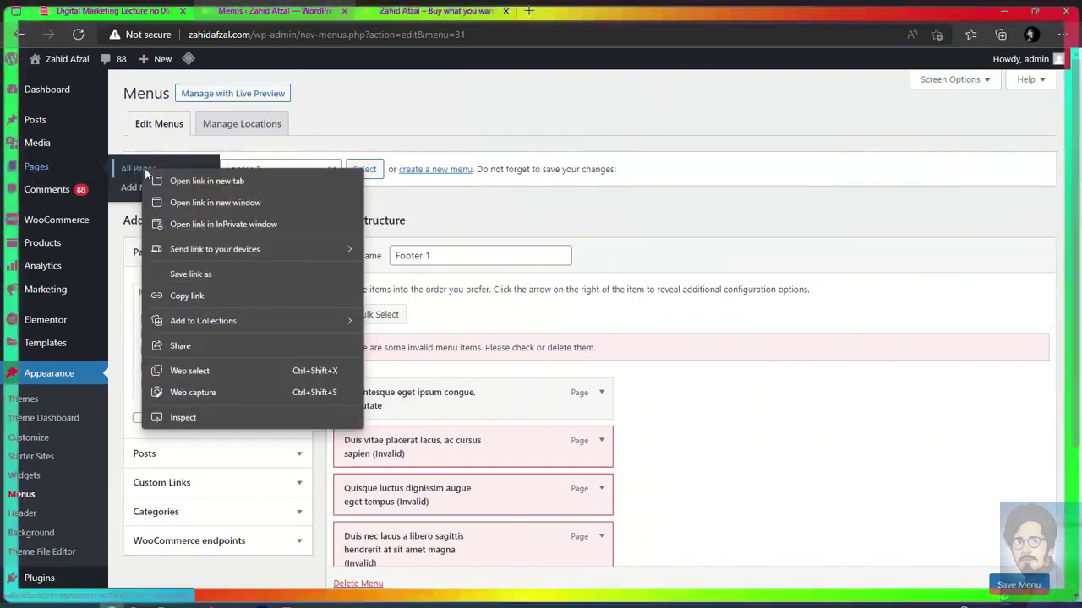
click(216, 182)
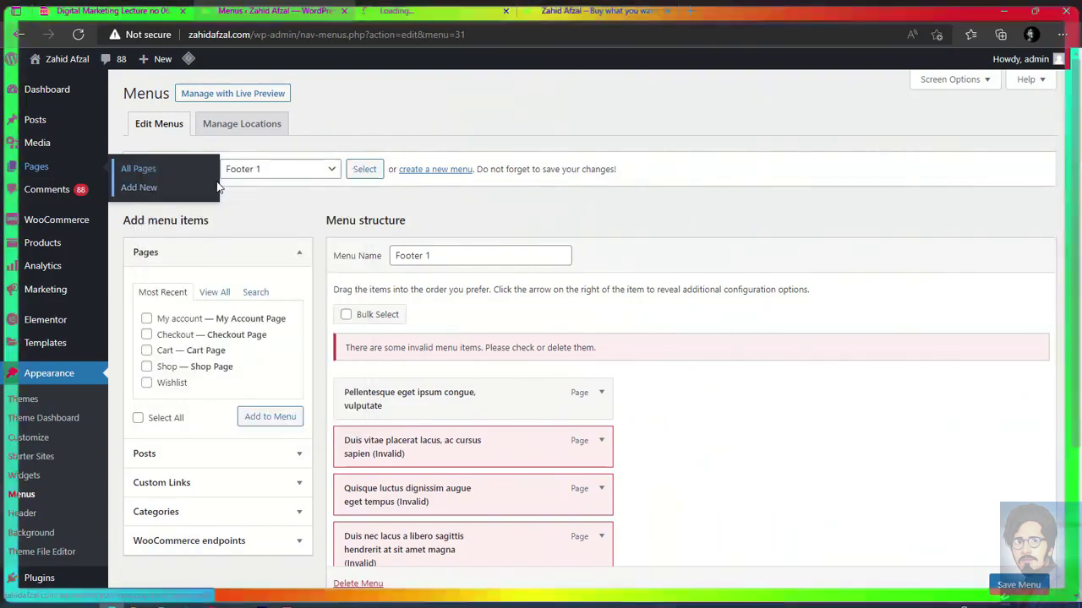
click(389, 11)
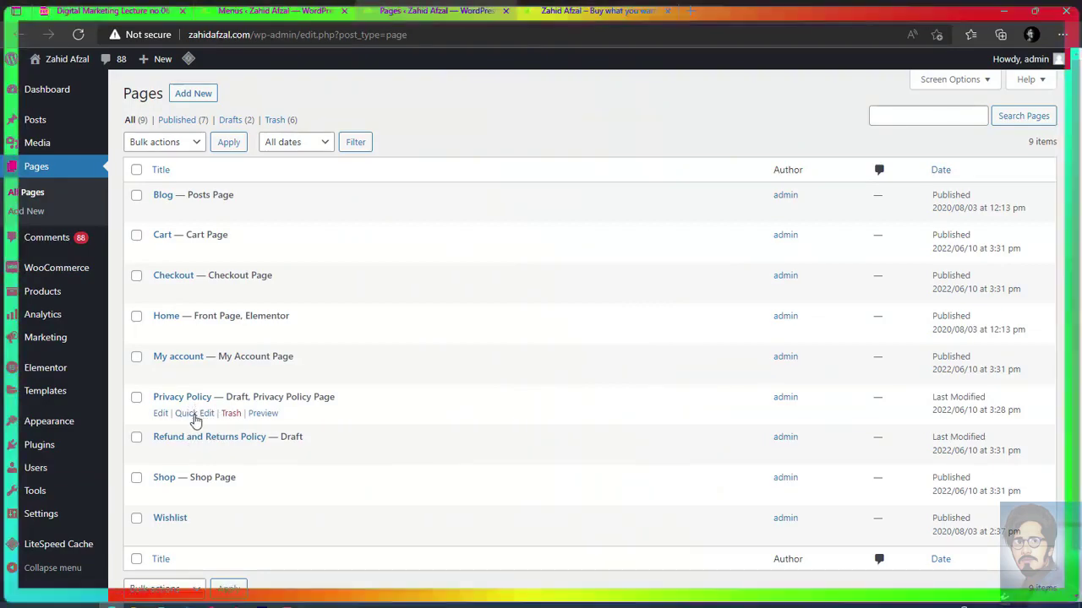
Use Quick Edit to publish the draft pages Privacy Policy and Refund and Returns Policy.
click(196, 414)
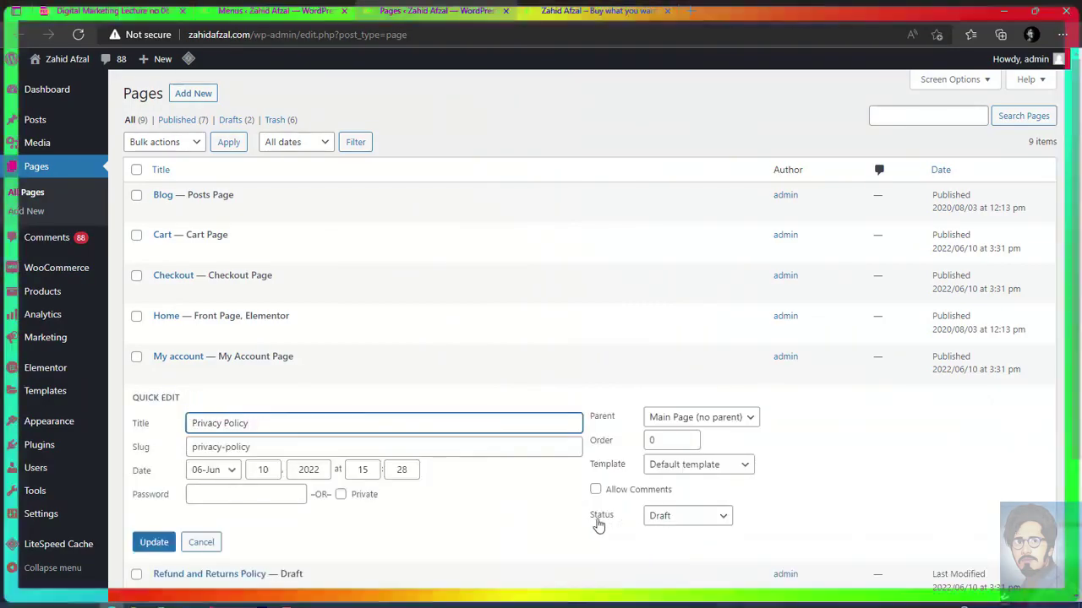
click(664, 520)
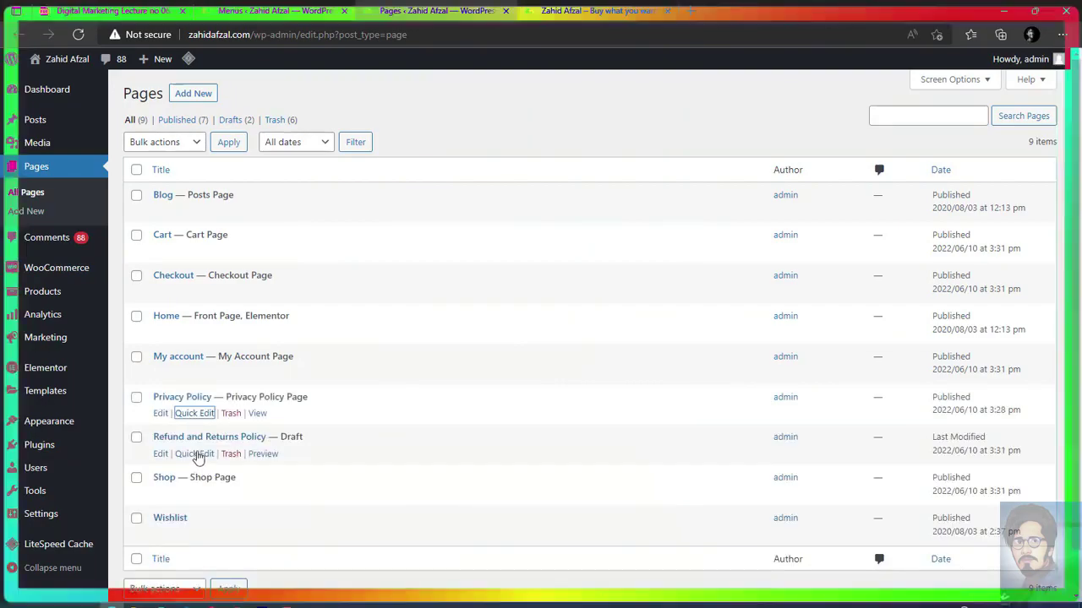
click(204, 457)
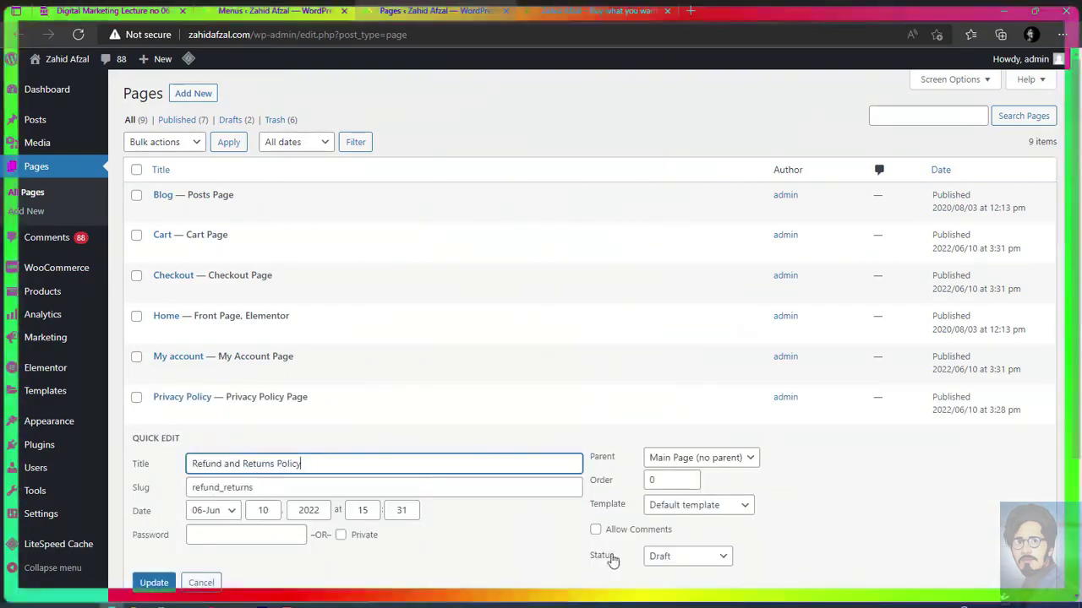
click(650, 562)
click(674, 507)
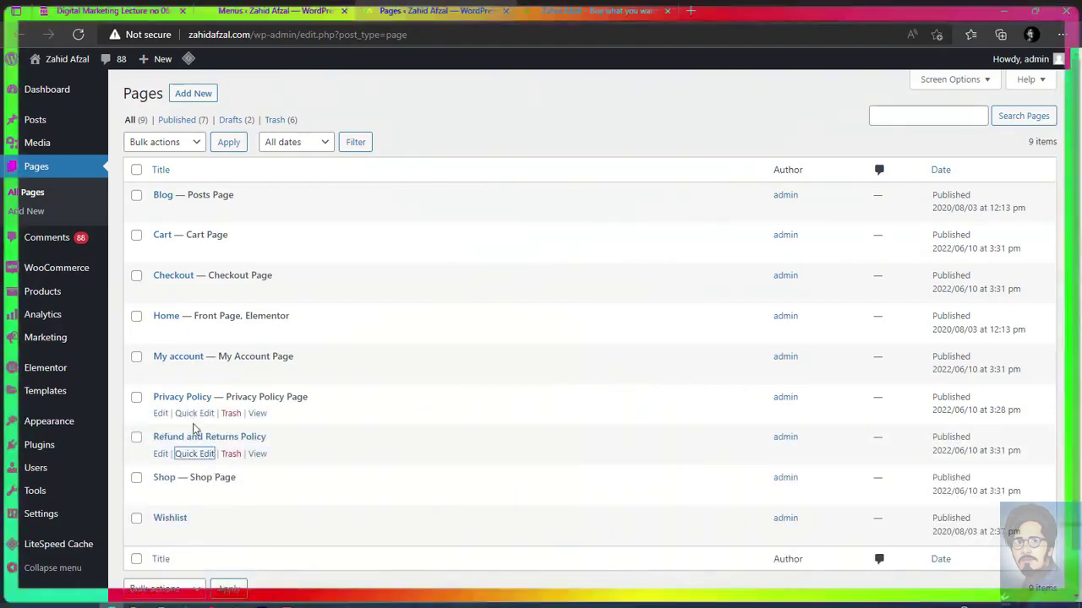
Return to the Footer 1 menu and remove all four of its placeholder items.
click(236, 11)
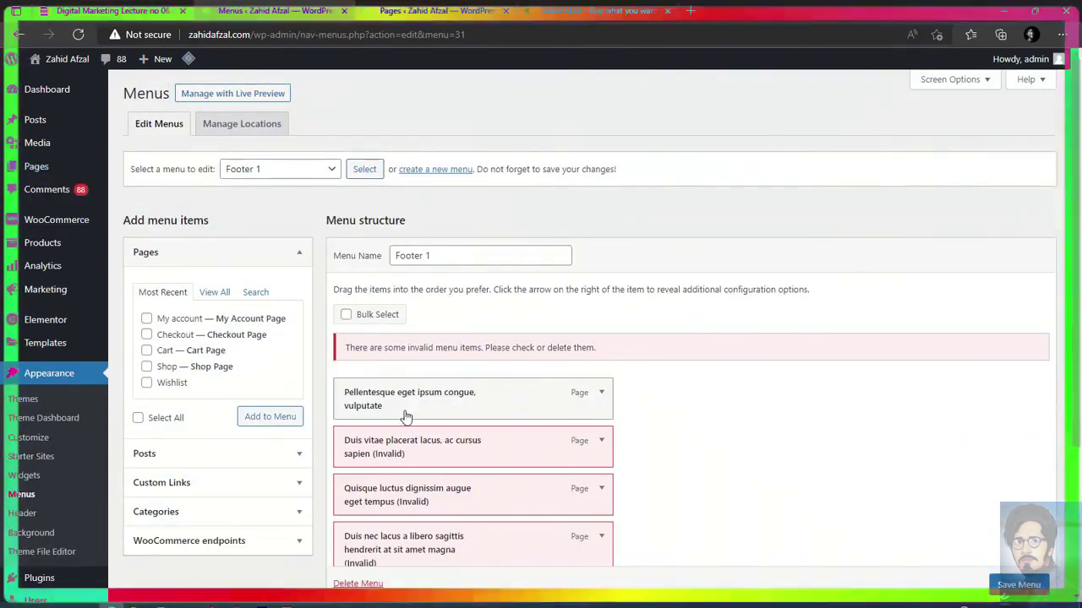
scroll(555, 459, down, 3)
scroll(533, 338, up, 2)
scroll(601, 273, down, 1)
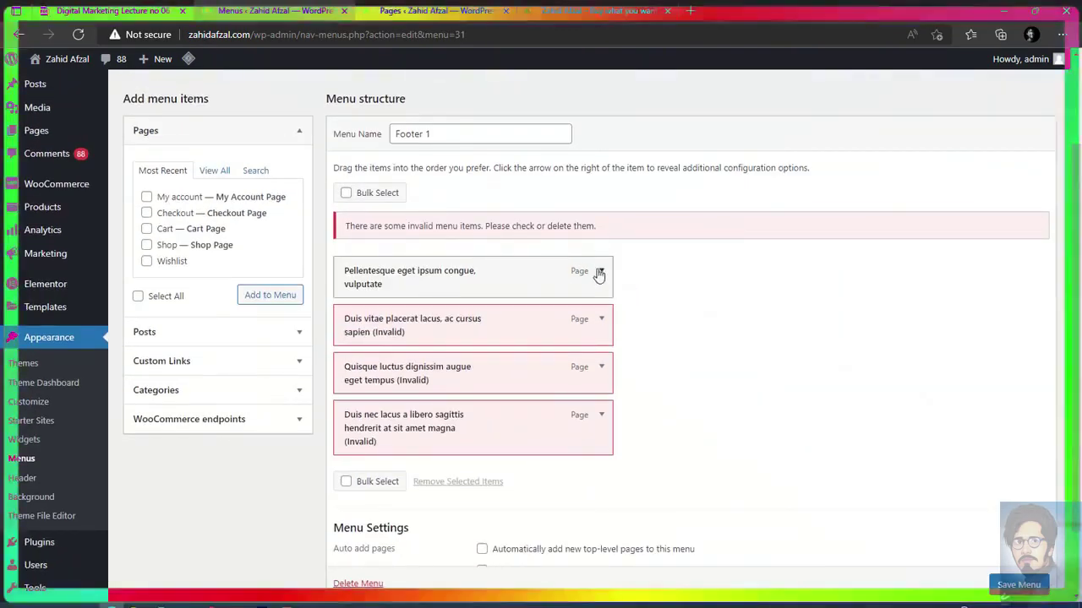
click(599, 271)
click(346, 410)
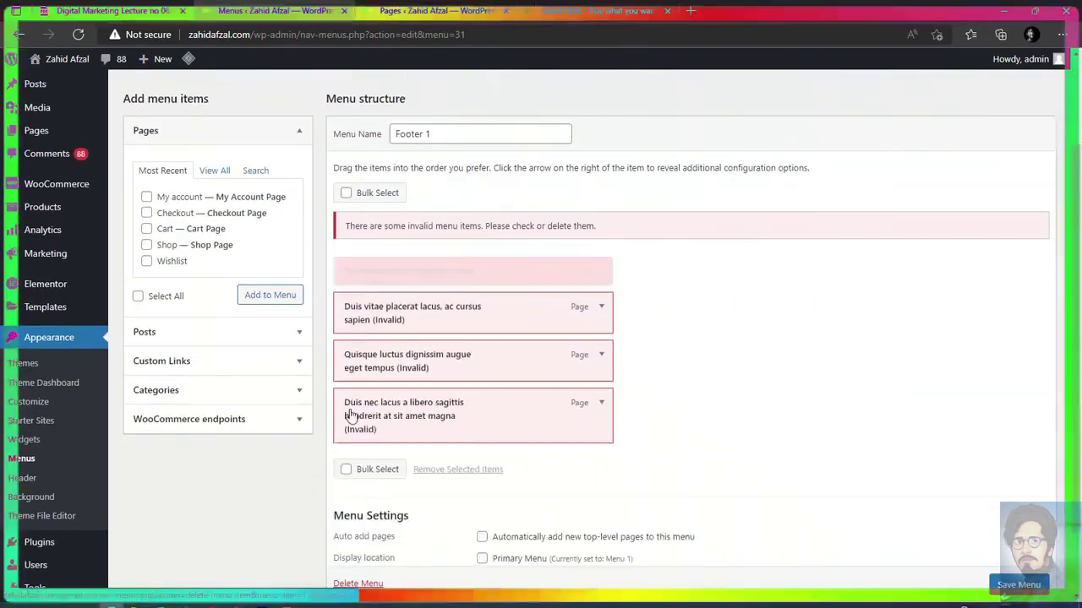
click(599, 272)
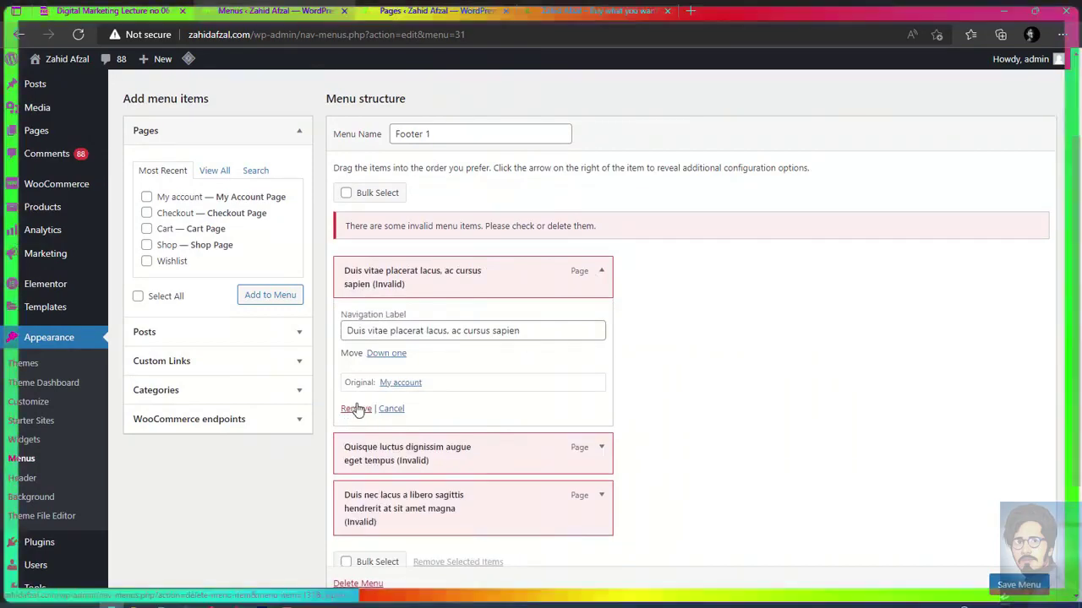
click(355, 409)
click(602, 272)
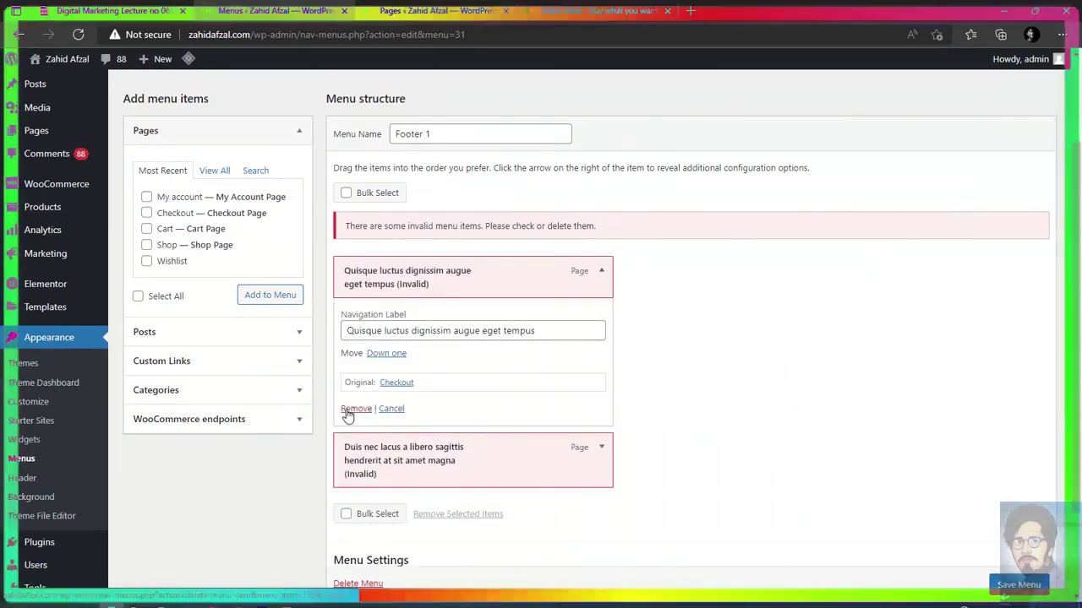
click(347, 411)
click(601, 271)
click(355, 409)
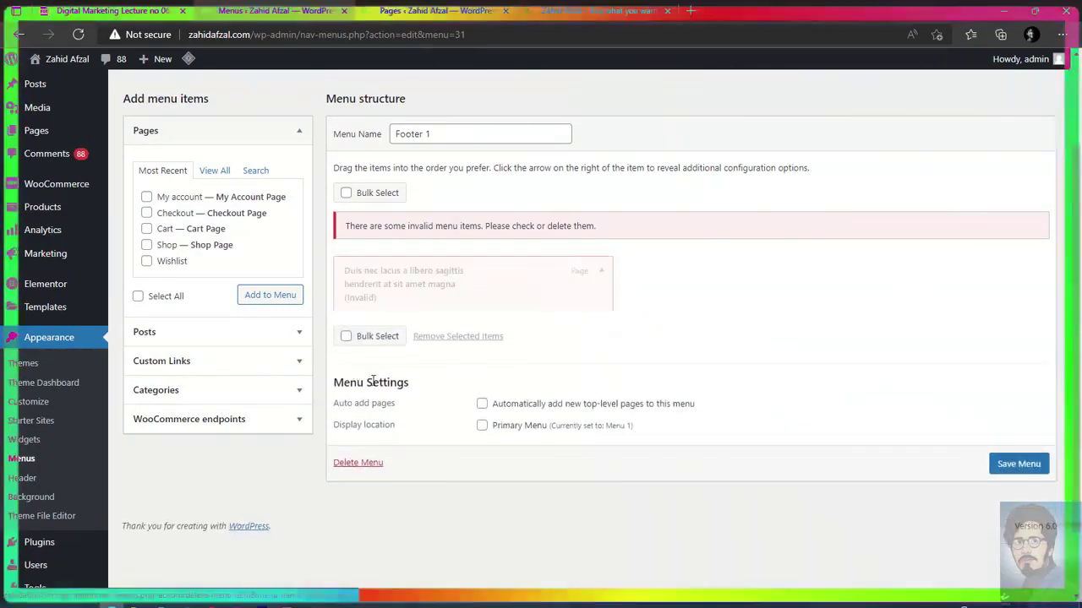
scroll(381, 331, up, 2)
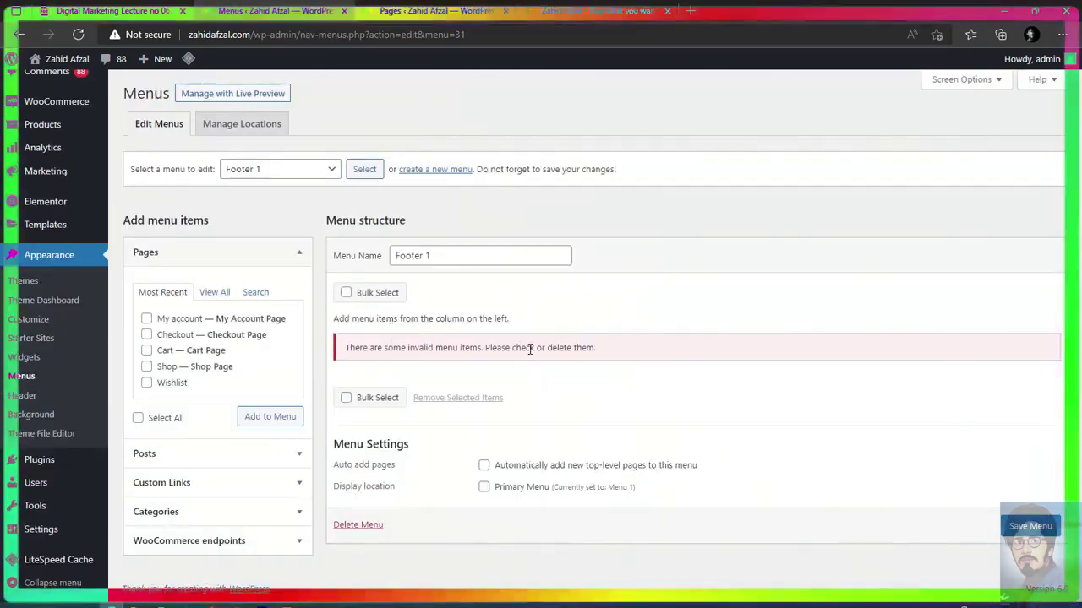
Look through all pages available for the Footer 1 menu and reload the menu editor, discarding unsaved changes.
click(215, 292)
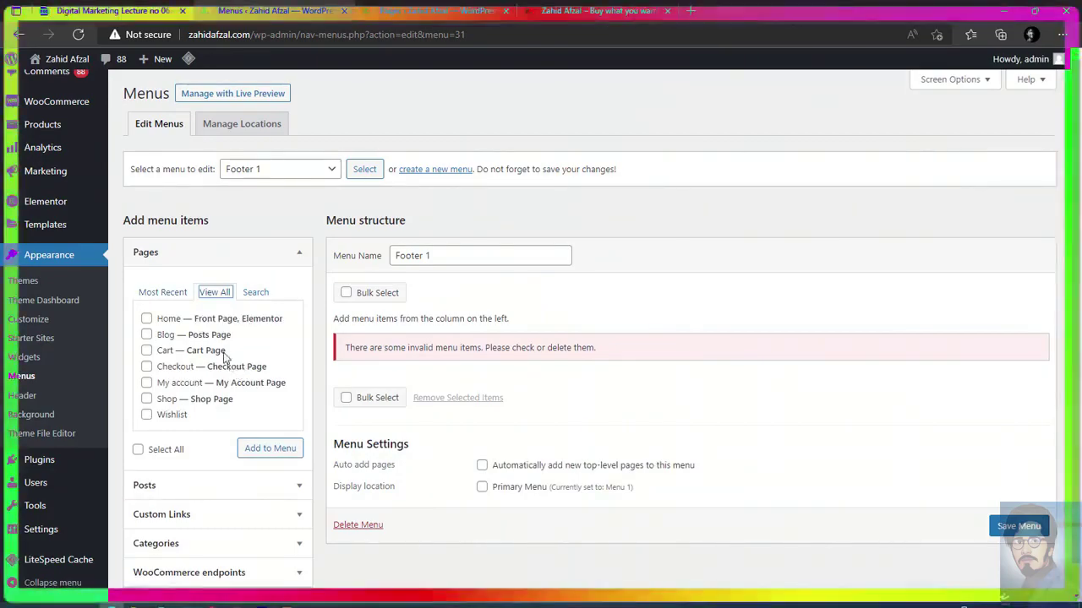
scroll(207, 355, down, 1)
scroll(216, 311, up, 1)
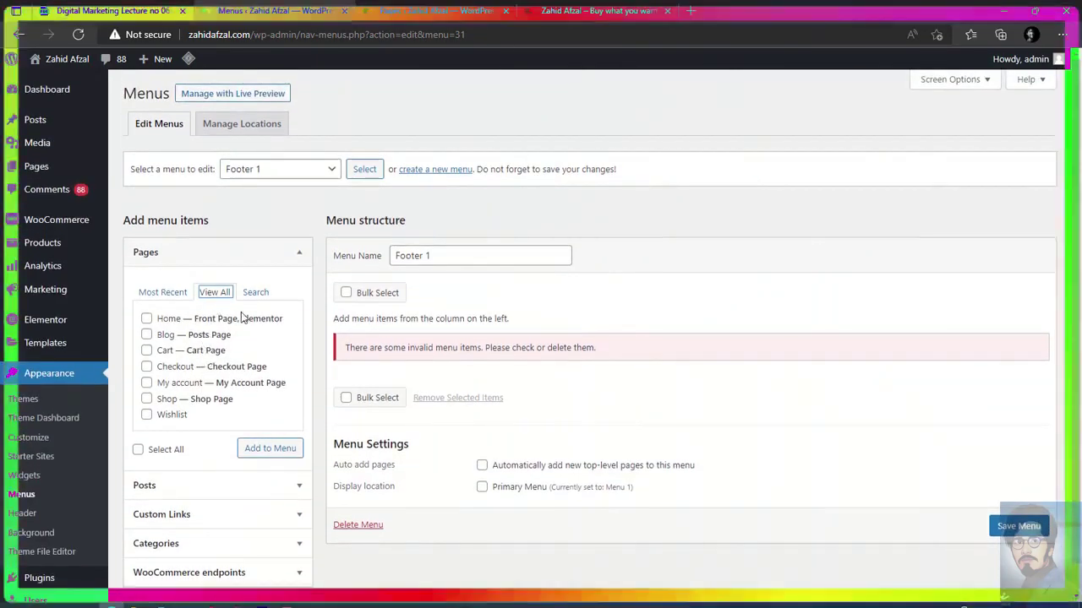
click(76, 35)
click(613, 111)
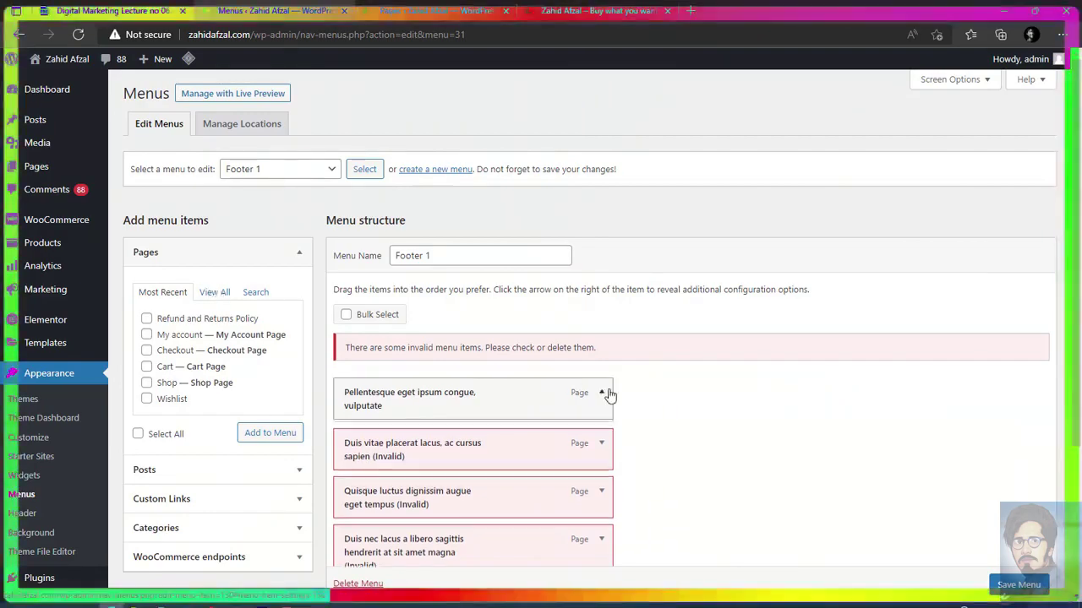
Remove all four placeholder page items from the Footer 1 menu structure again.
click(601, 392)
click(356, 530)
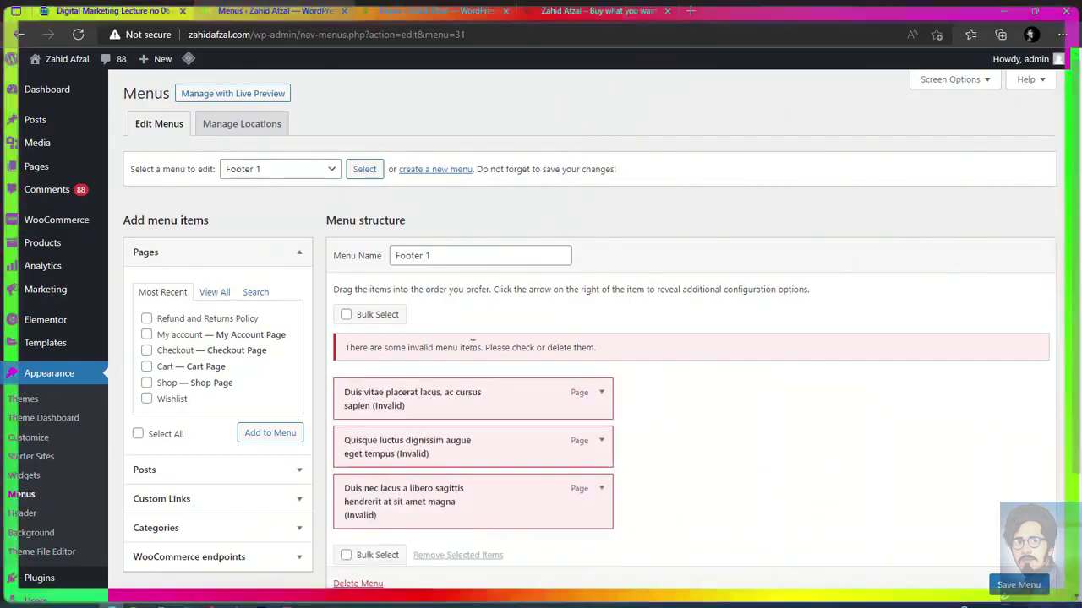
click(601, 392)
click(350, 530)
scroll(596, 316, down, 1)
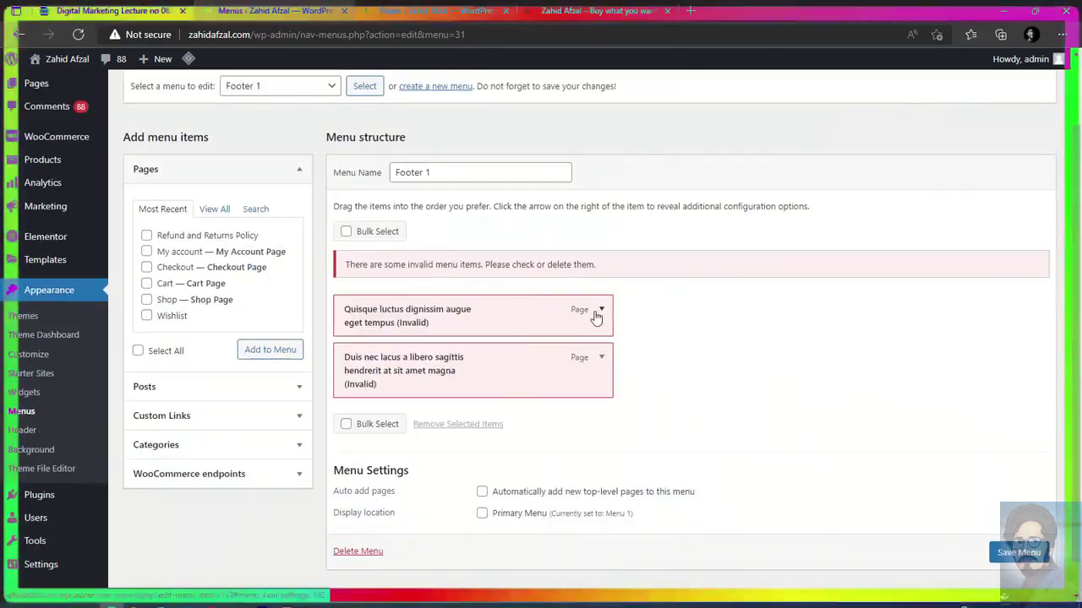
click(601, 310)
click(350, 446)
click(601, 313)
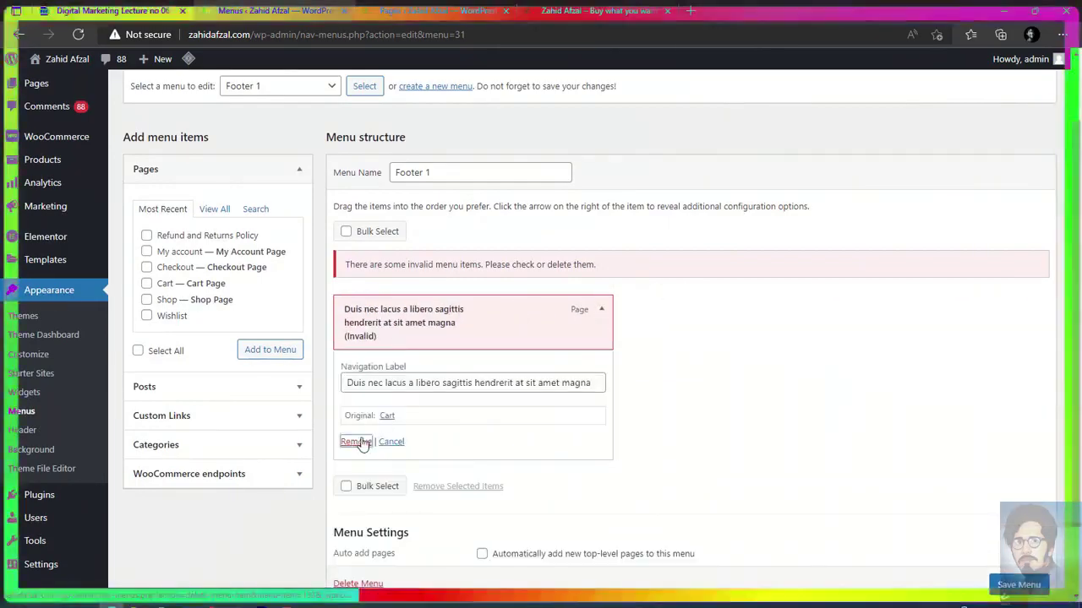
click(349, 442)
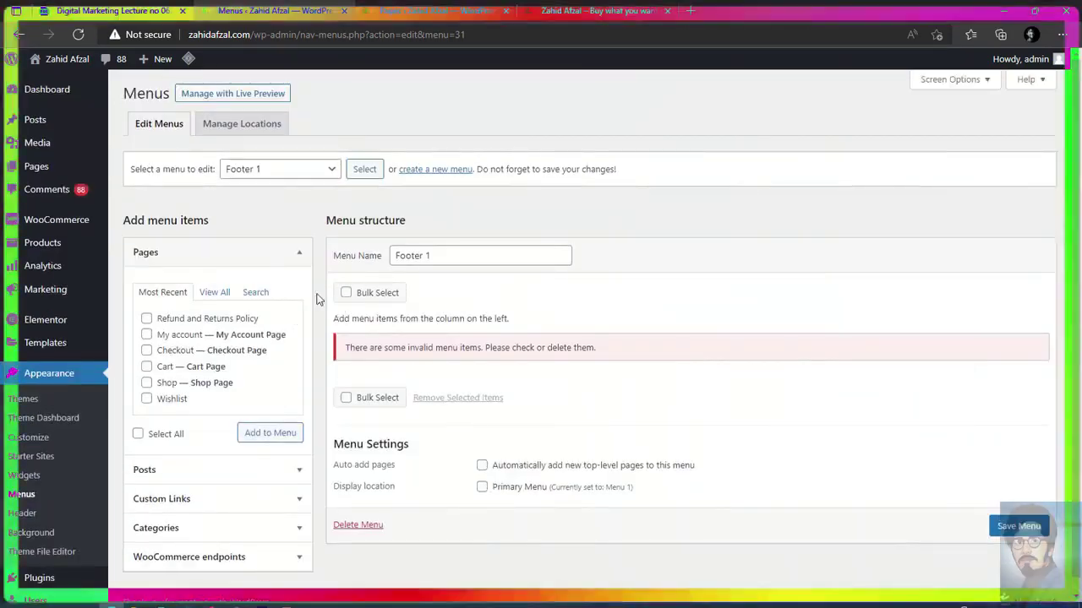
Add the Privacy Policy and Refund and Returns Policy pages to the Footer 1 menu and save the menu.
click(216, 293)
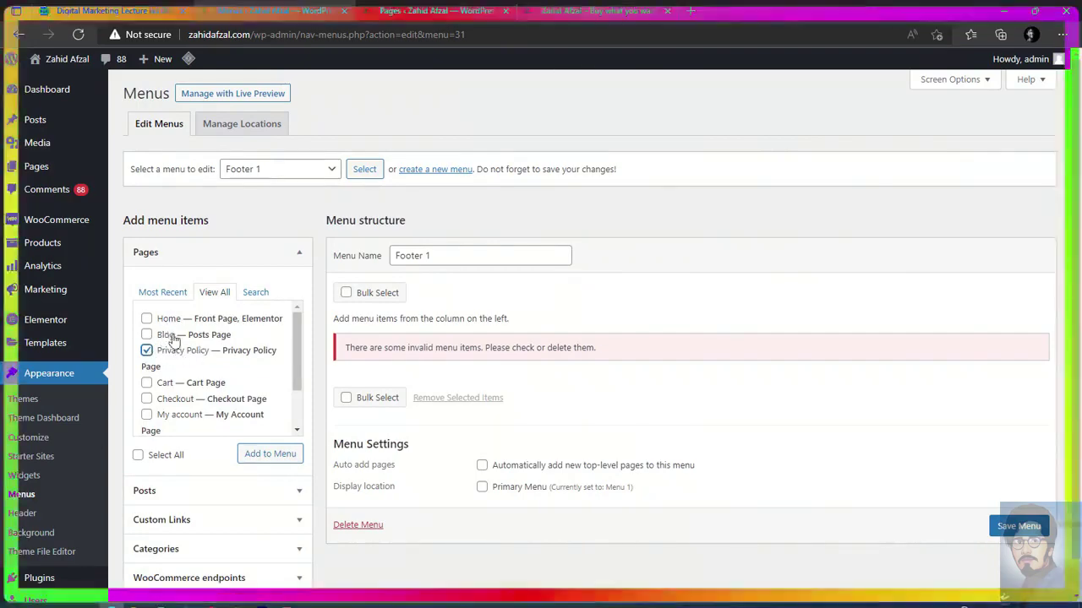
scroll(186, 363, down, 3)
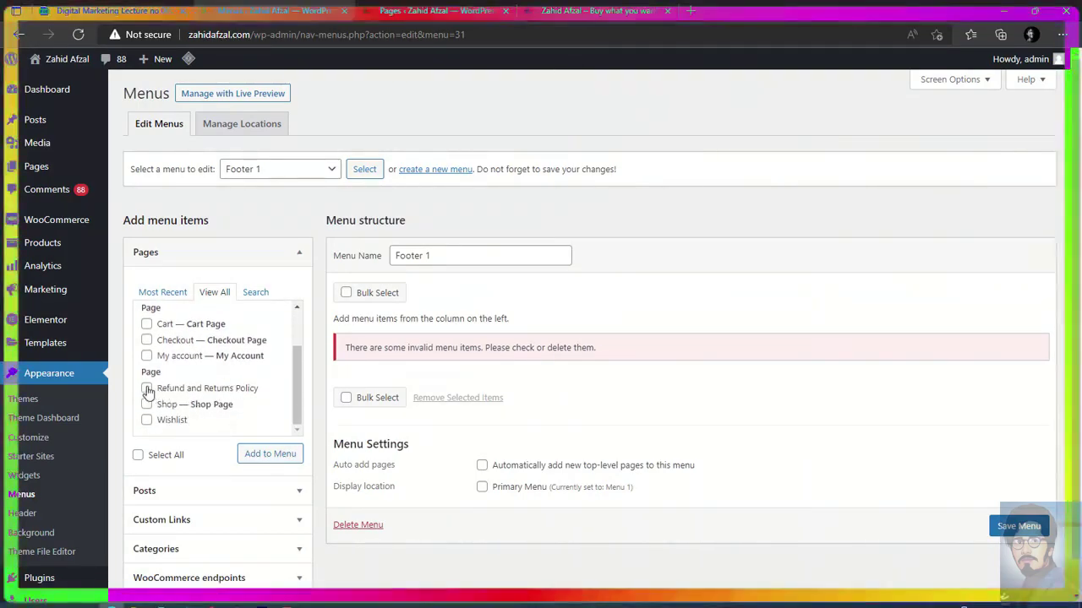
scroll(201, 372, up, 1)
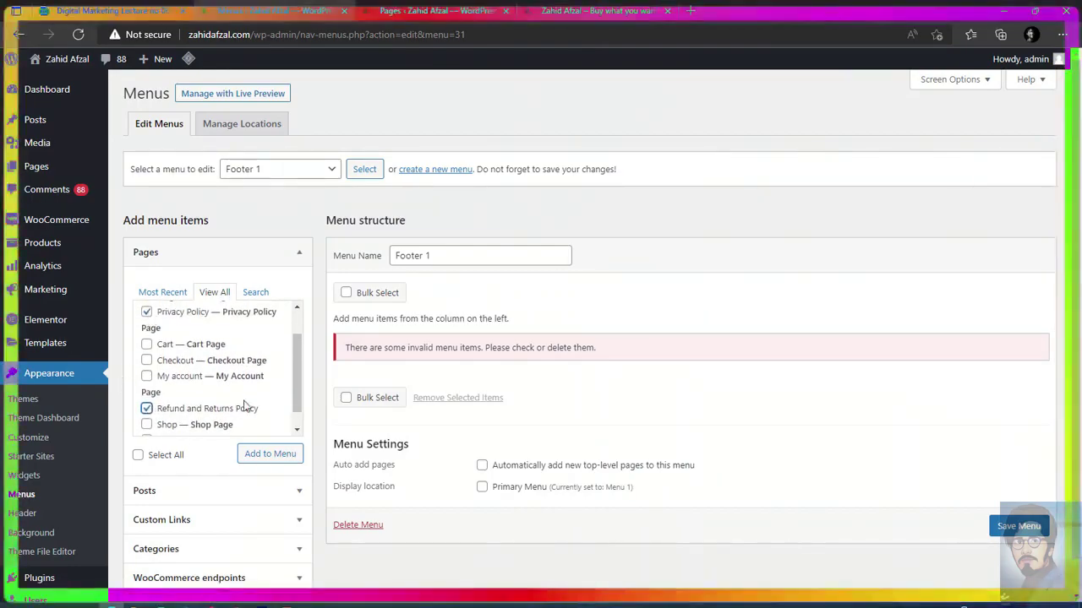
click(271, 454)
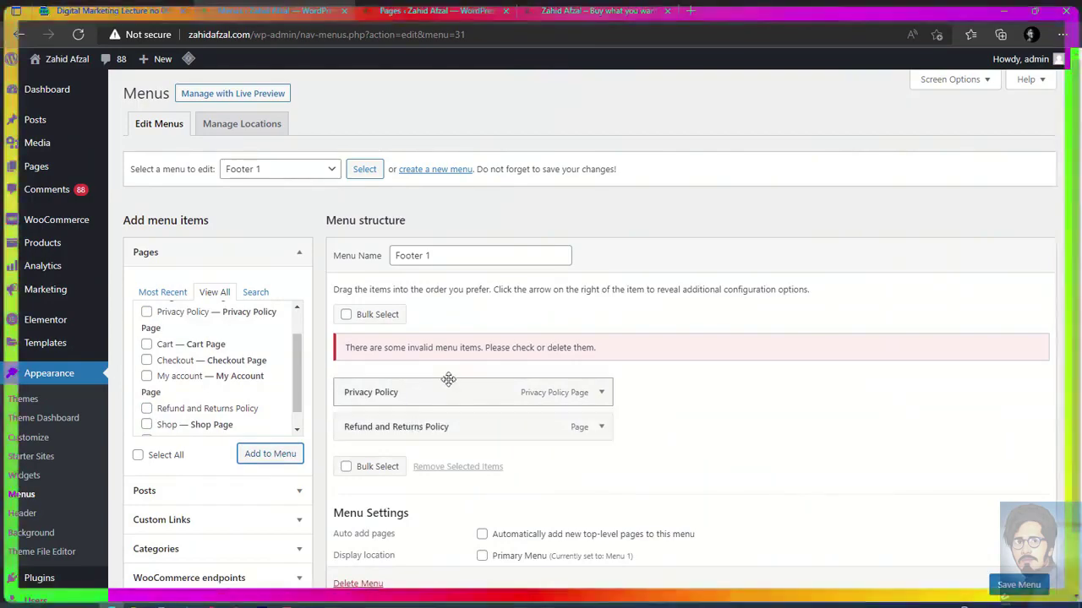
scroll(541, 413, down, 1)
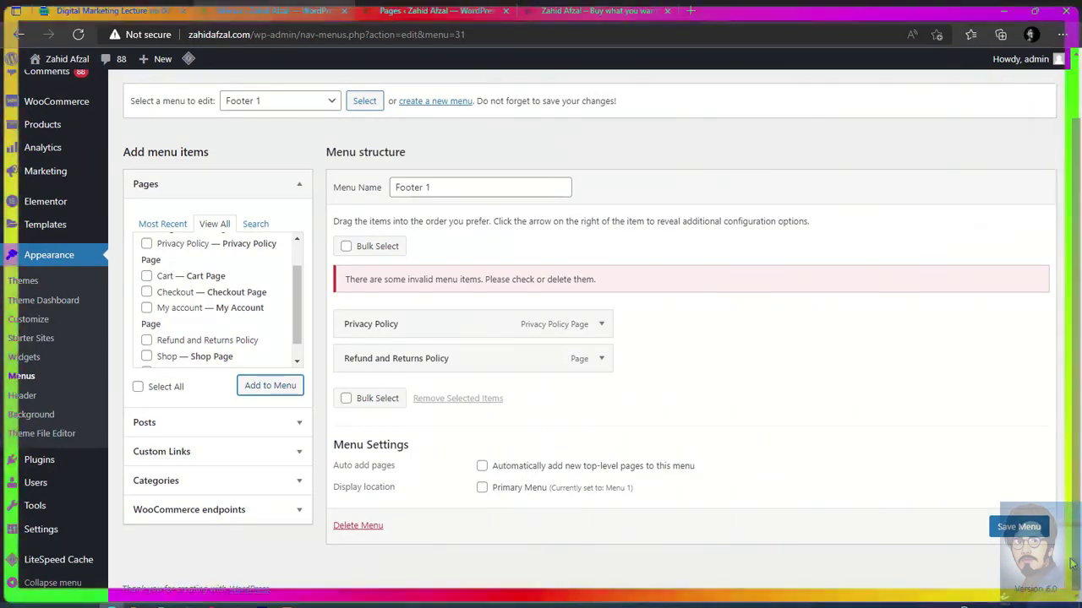
click(1029, 533)
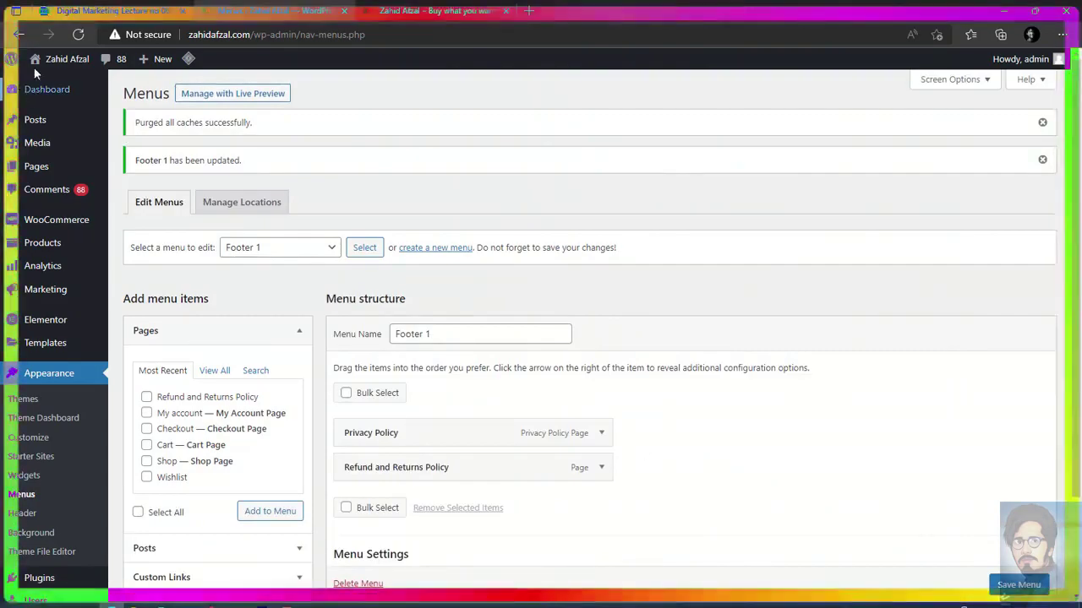
Open the live site in a new browser tab and compare its Useful and Info footer columns with the saved Footer 1 menu.
mouse_move(53, 67)
right_click(69, 88)
click(93, 92)
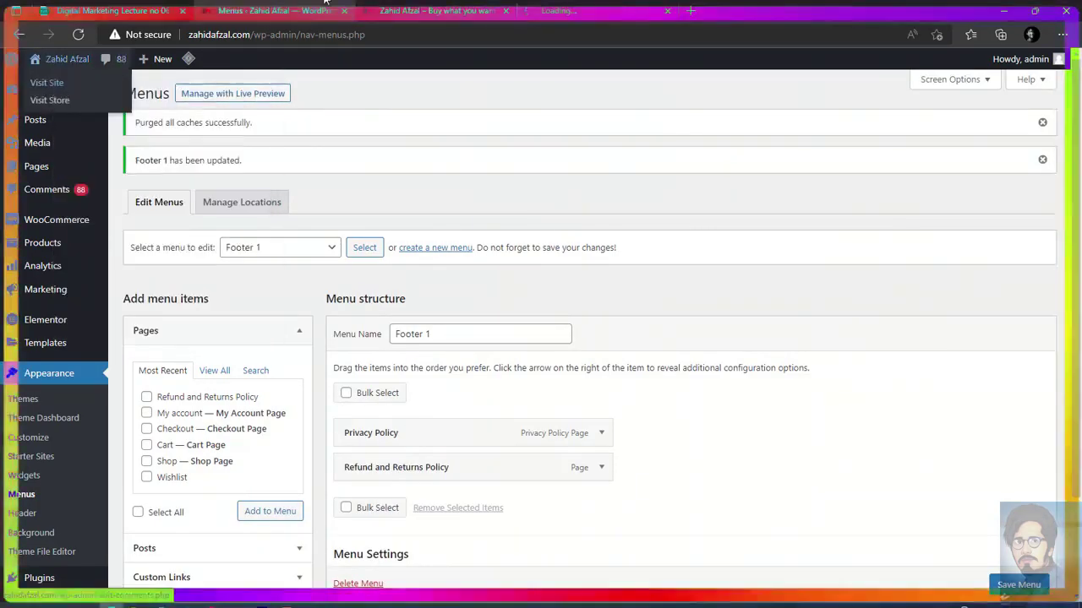
click(621, 6)
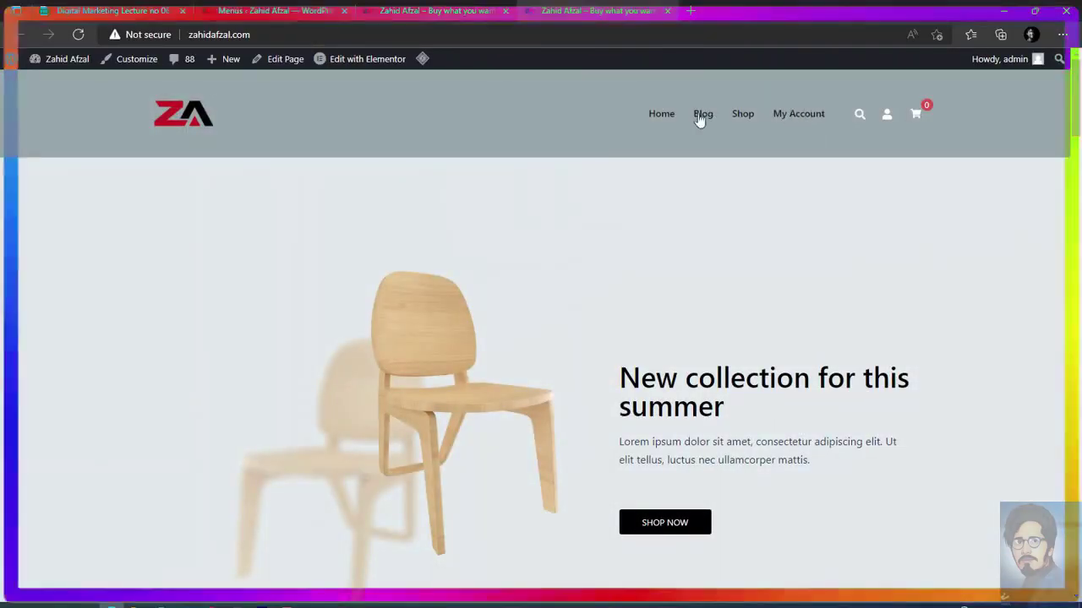
scroll(609, 267, down, 20)
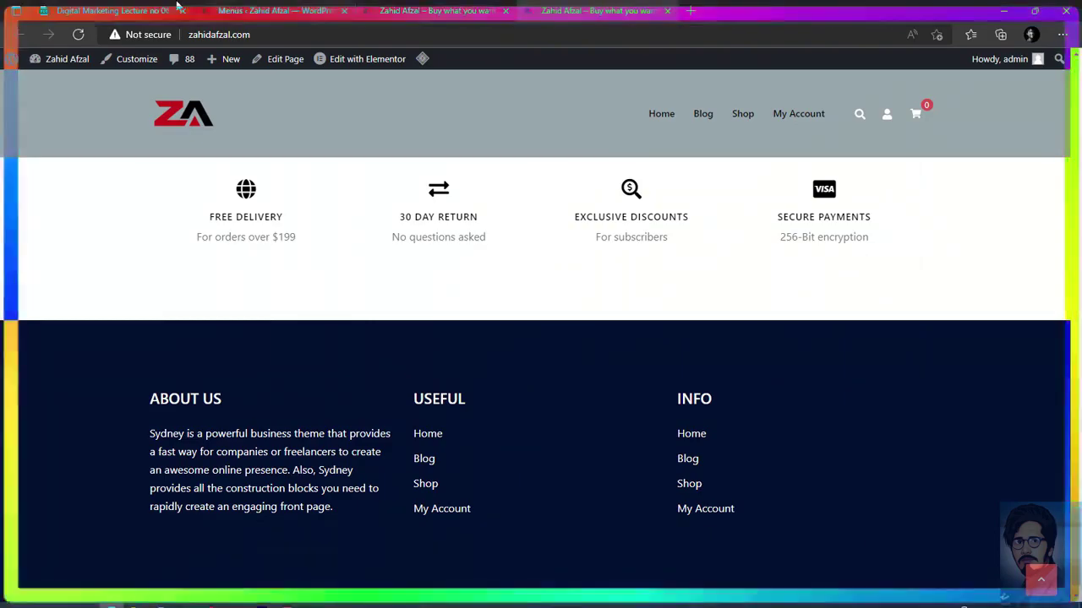
click(221, 9)
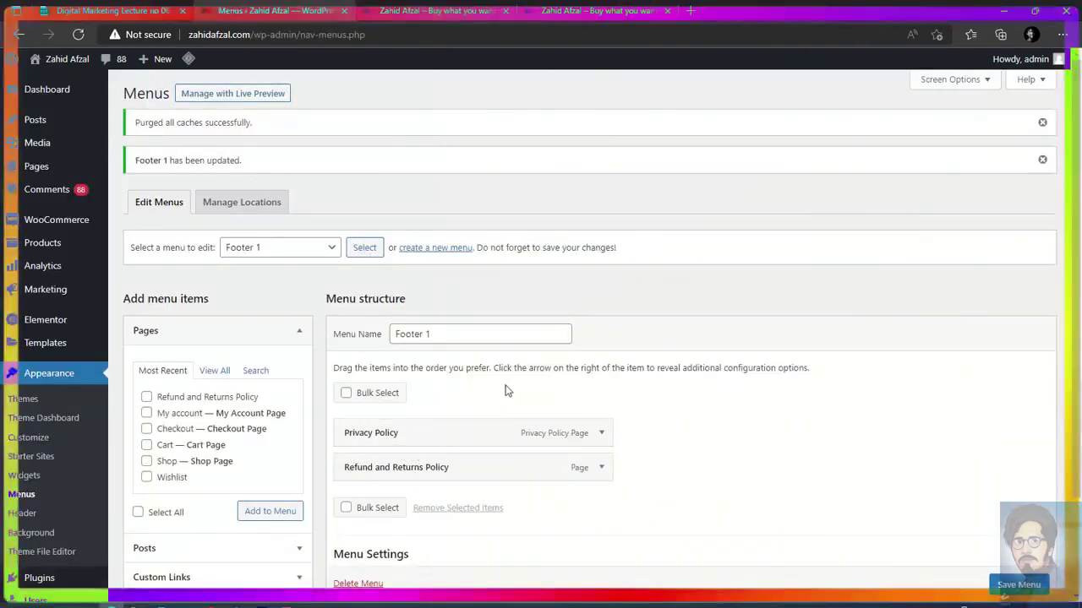
key(ctrl+Tab)
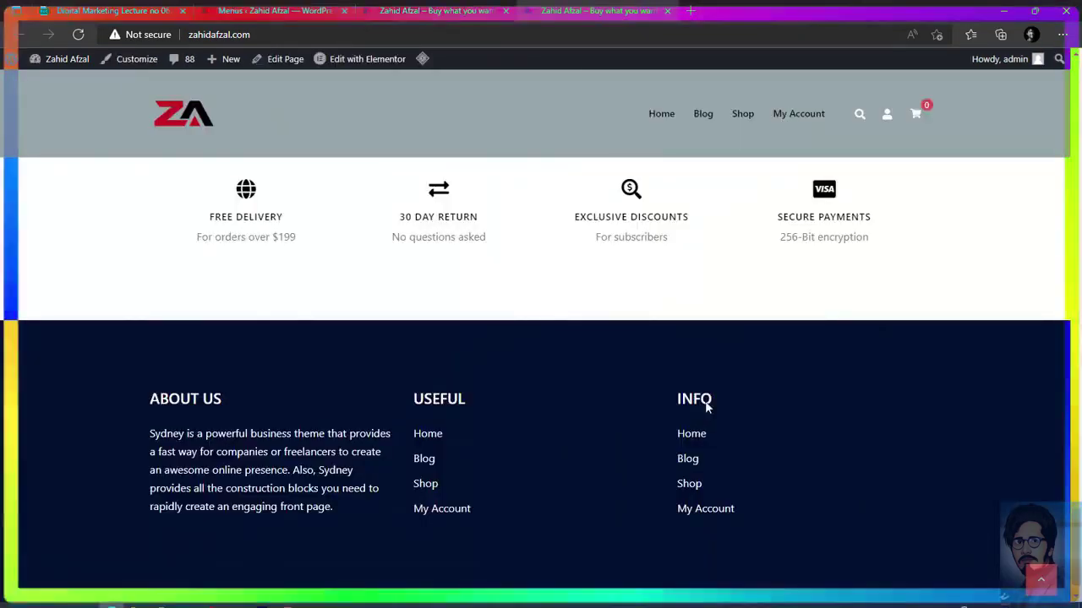
click(253, 11)
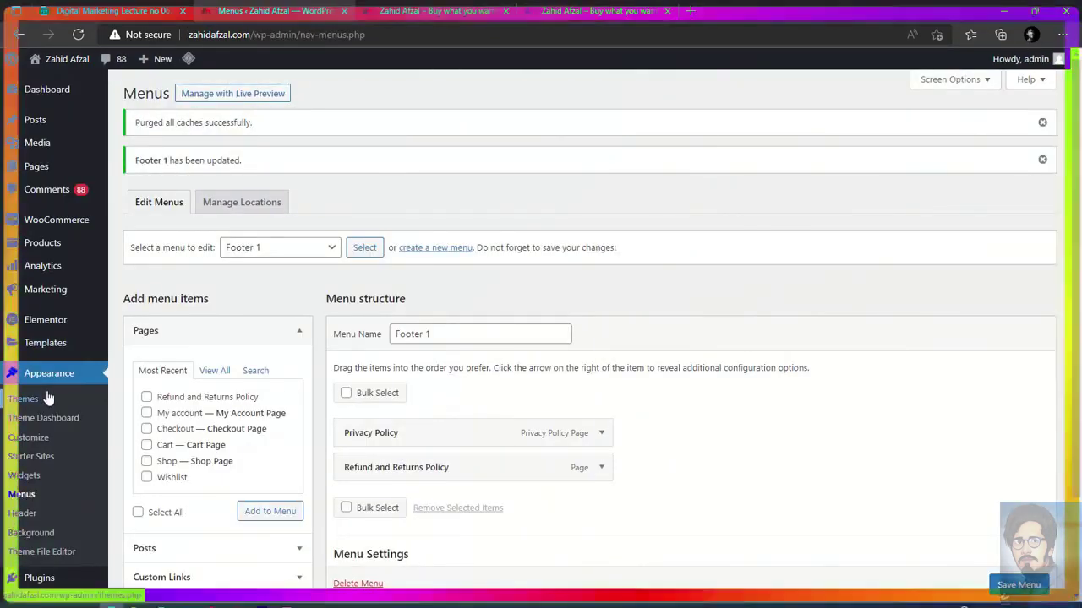
key(ctrl+Tab)
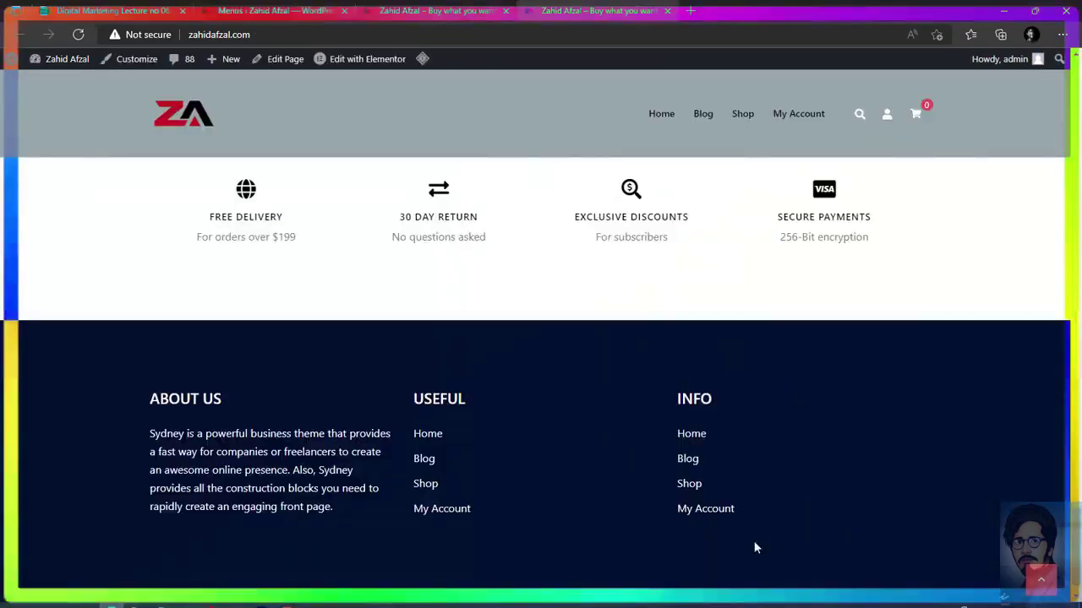
Open the theme Customizer from the menu editor and go to widget area 2 of the footer widgets.
click(230, 8)
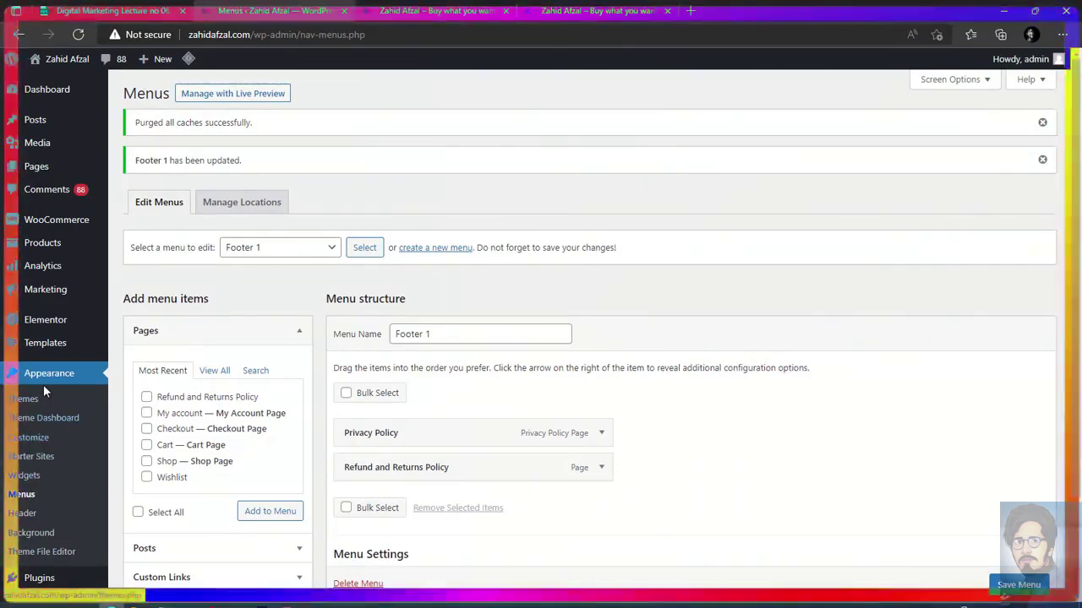
click(36, 446)
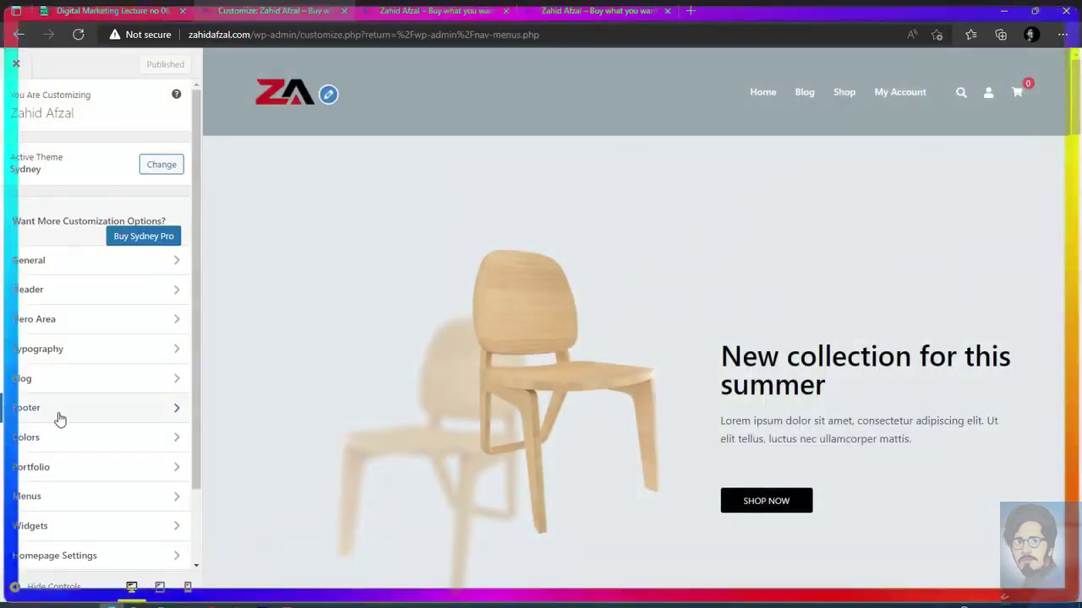
click(76, 418)
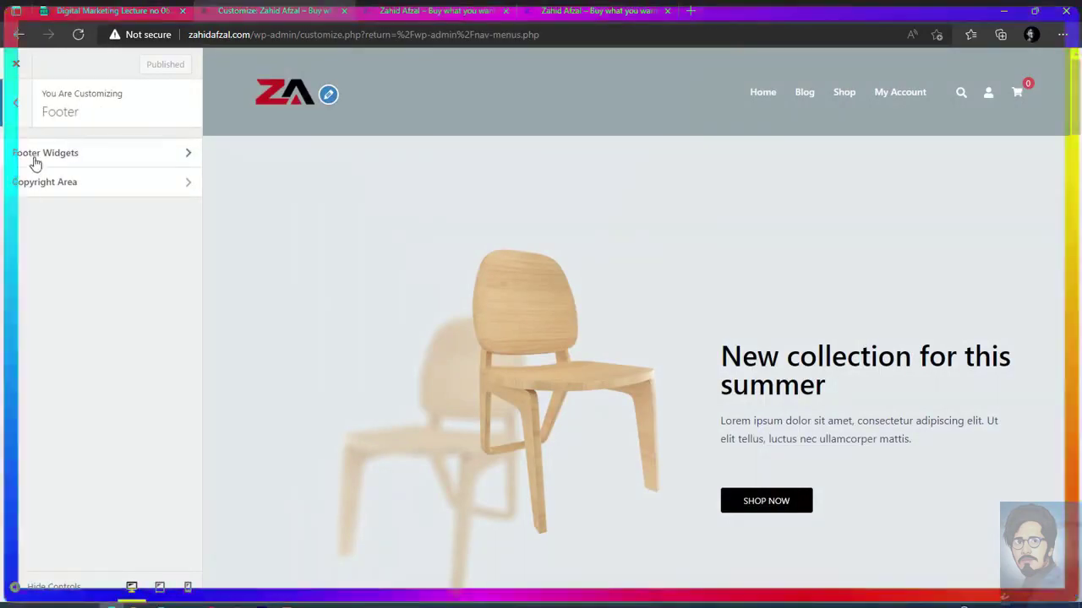
click(110, 155)
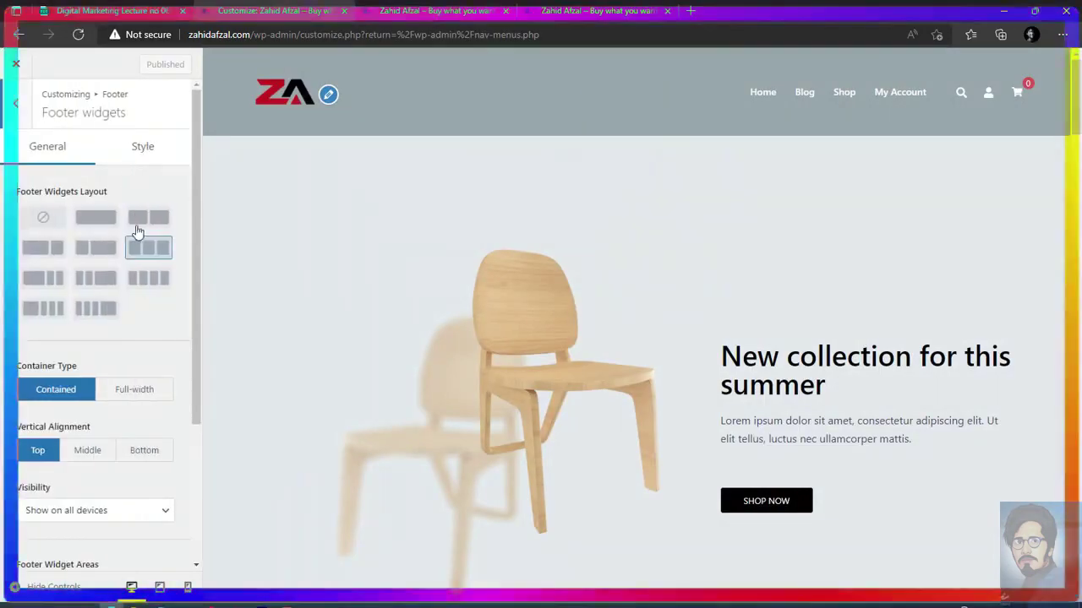
scroll(116, 334, down, 3)
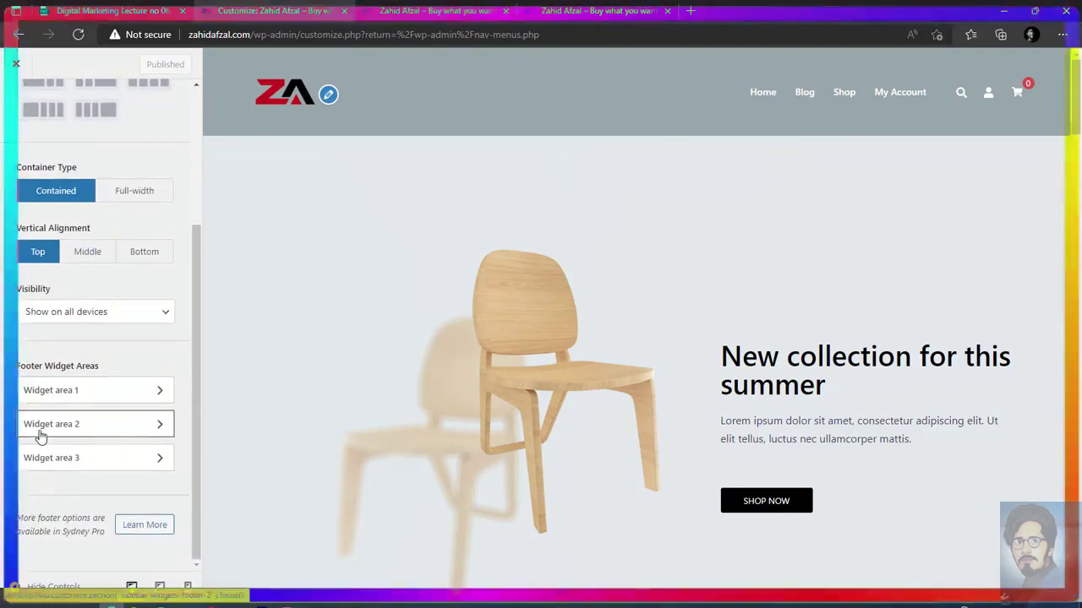
click(91, 432)
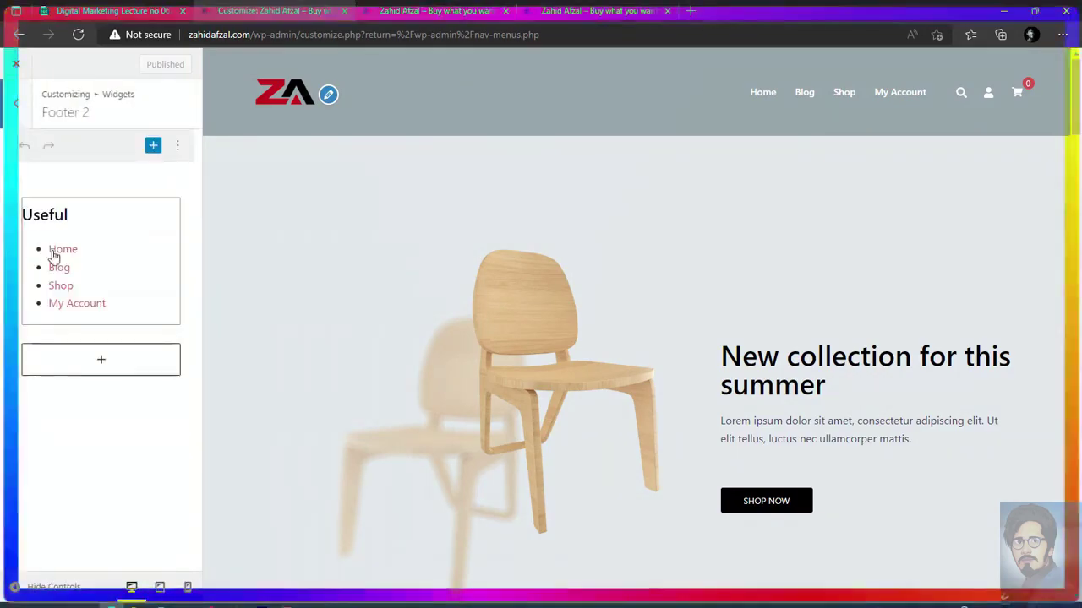
Assign the Footer 1 menu to the Useful navigation widget in Footer 2 and publish the change.
scroll(693, 413, down, 20)
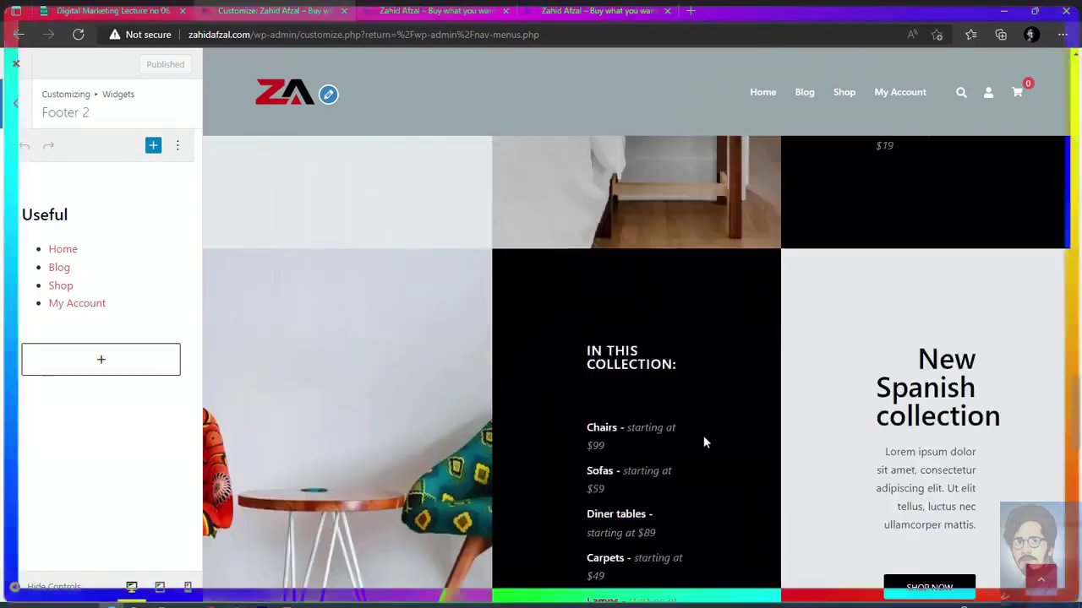
scroll(723, 516, down, 2)
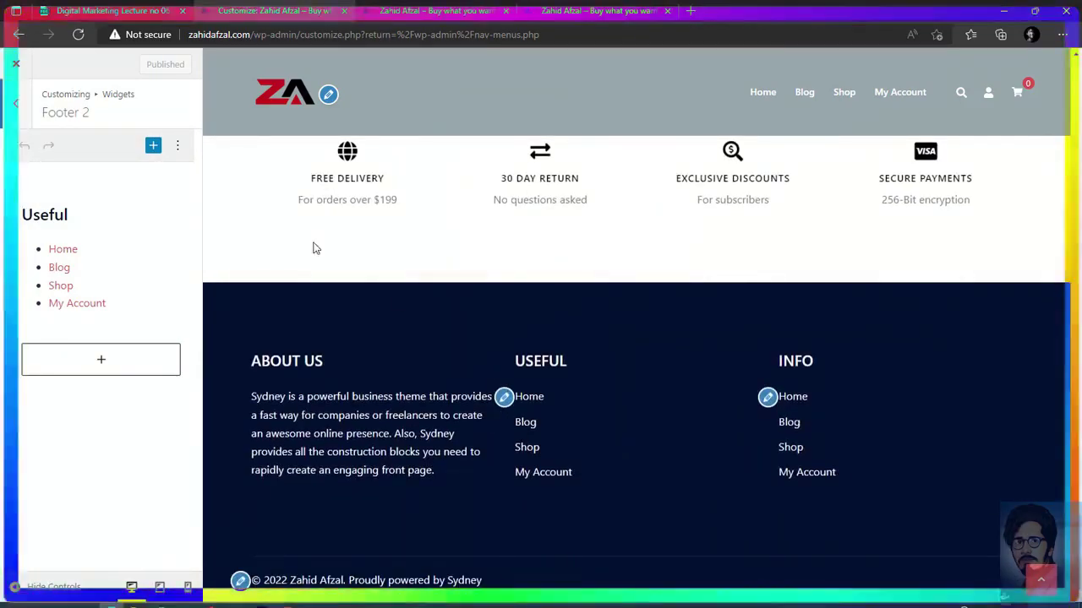
click(84, 267)
click(75, 316)
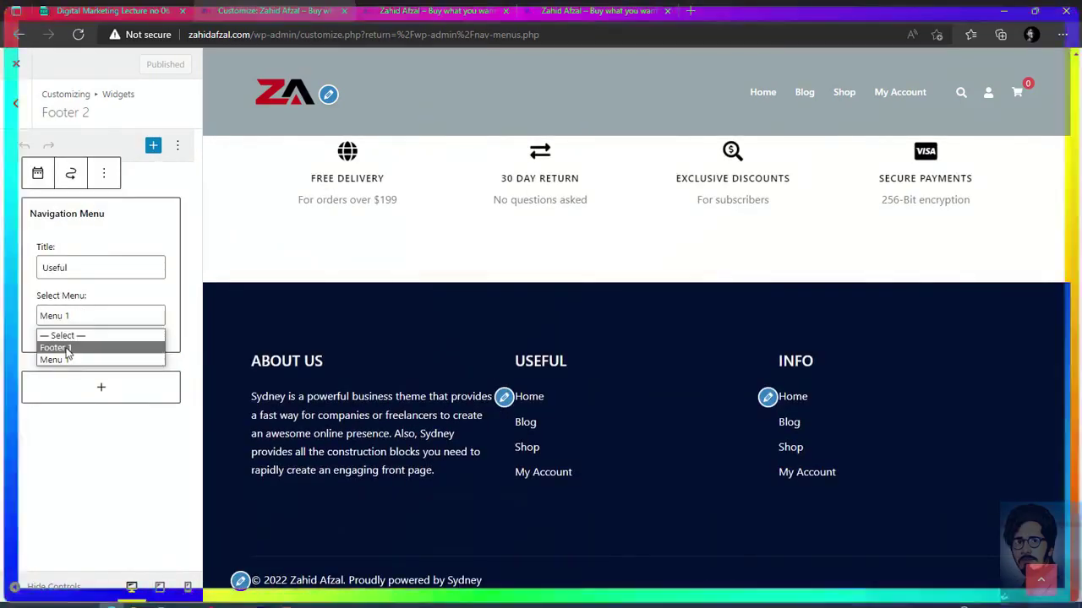
click(66, 348)
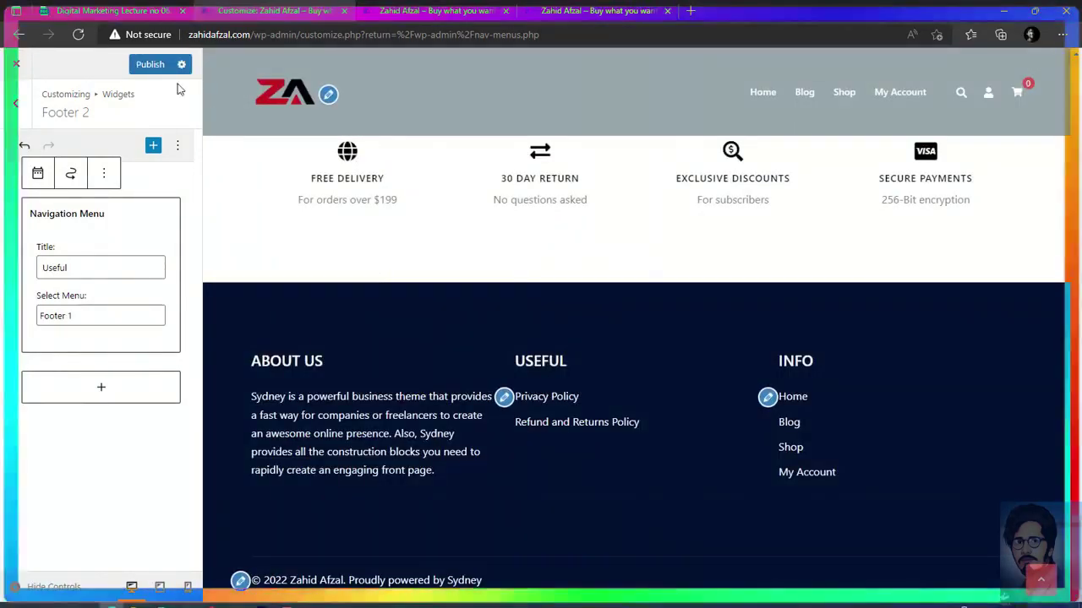
click(142, 66)
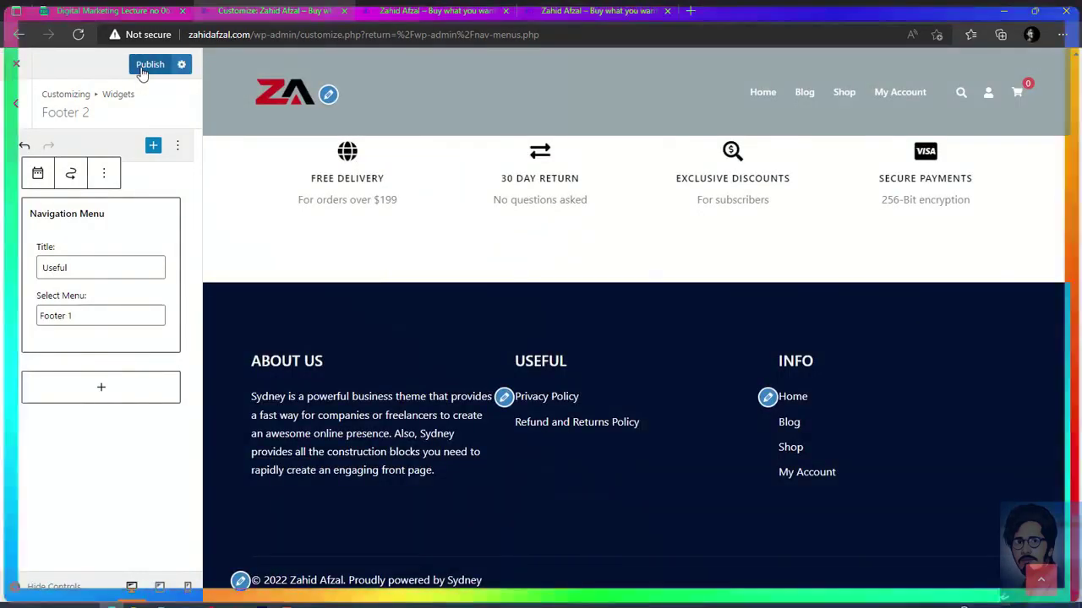
Assign the Footer 1 menu to the Info navigation widget in Footer 3, publish it, and return to the main Customizer options.
click(21, 115)
click(82, 302)
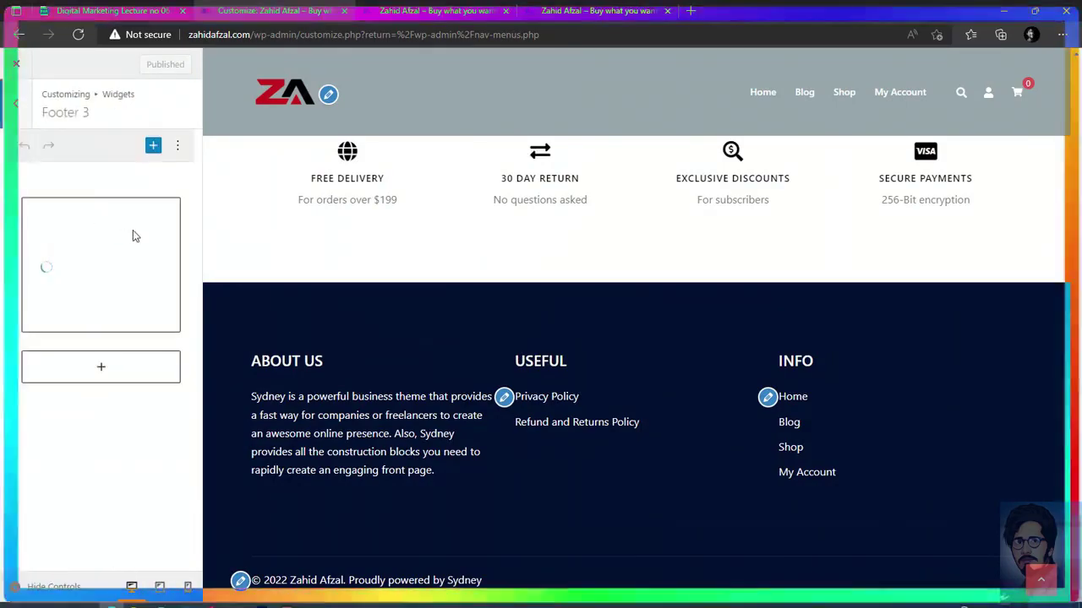
click(122, 264)
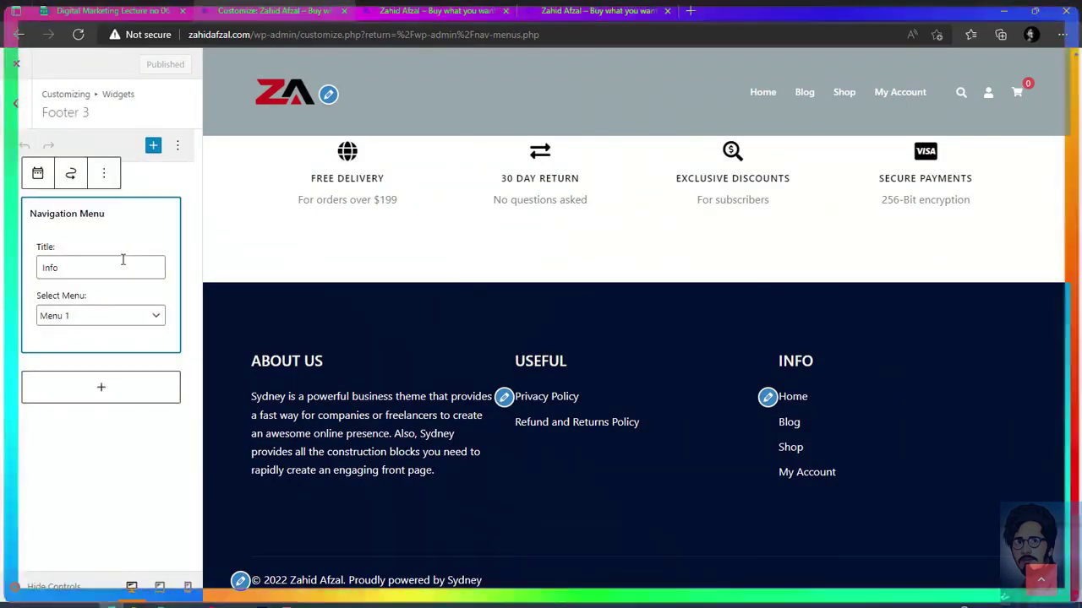
click(89, 316)
click(72, 346)
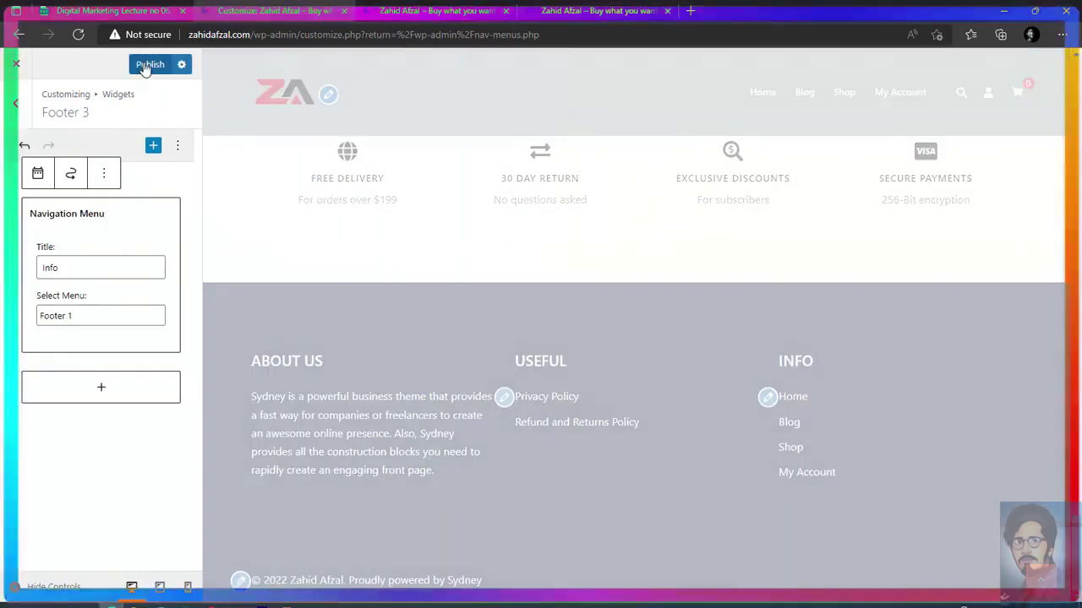
click(146, 66)
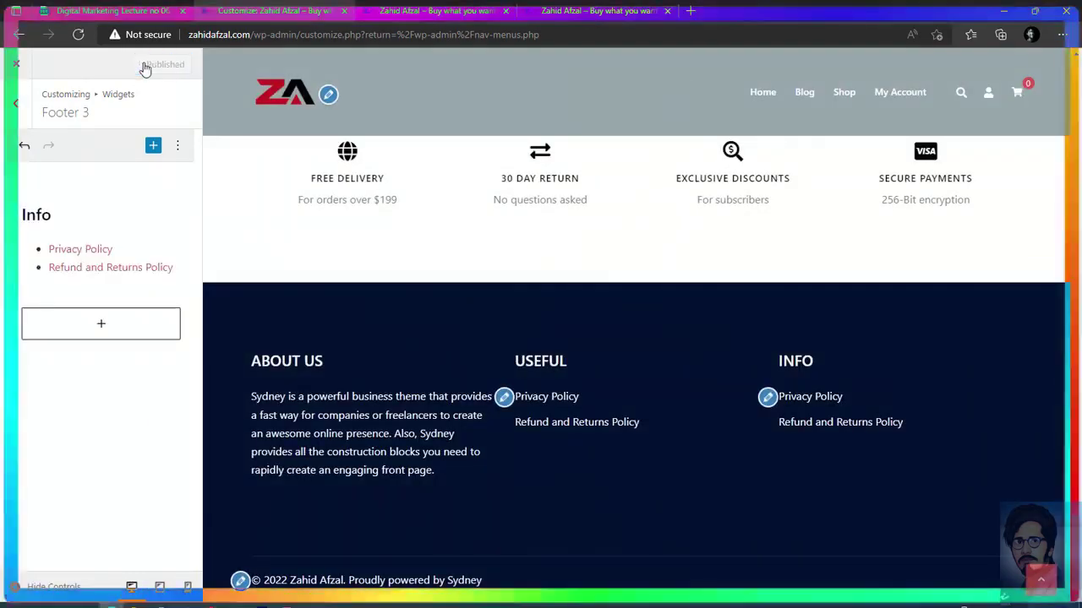
click(18, 104)
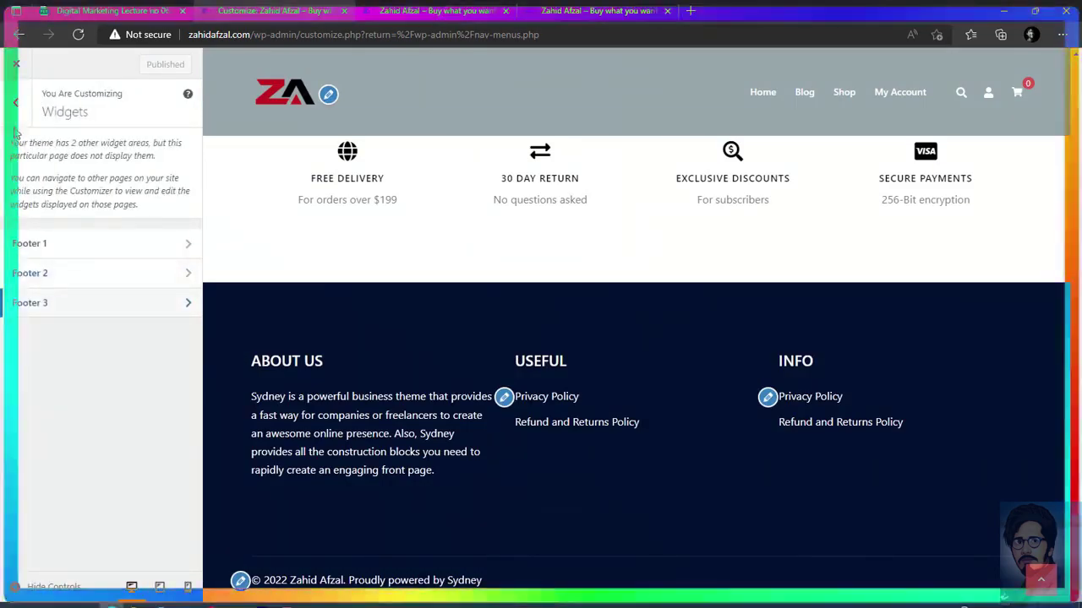
click(16, 123)
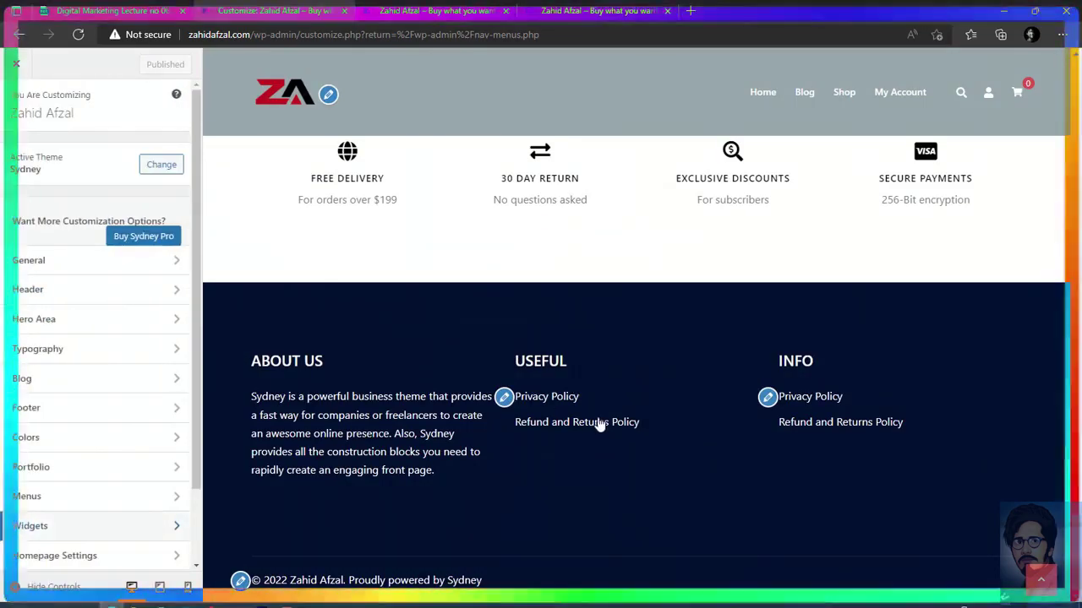
scroll(653, 408, up, 10)
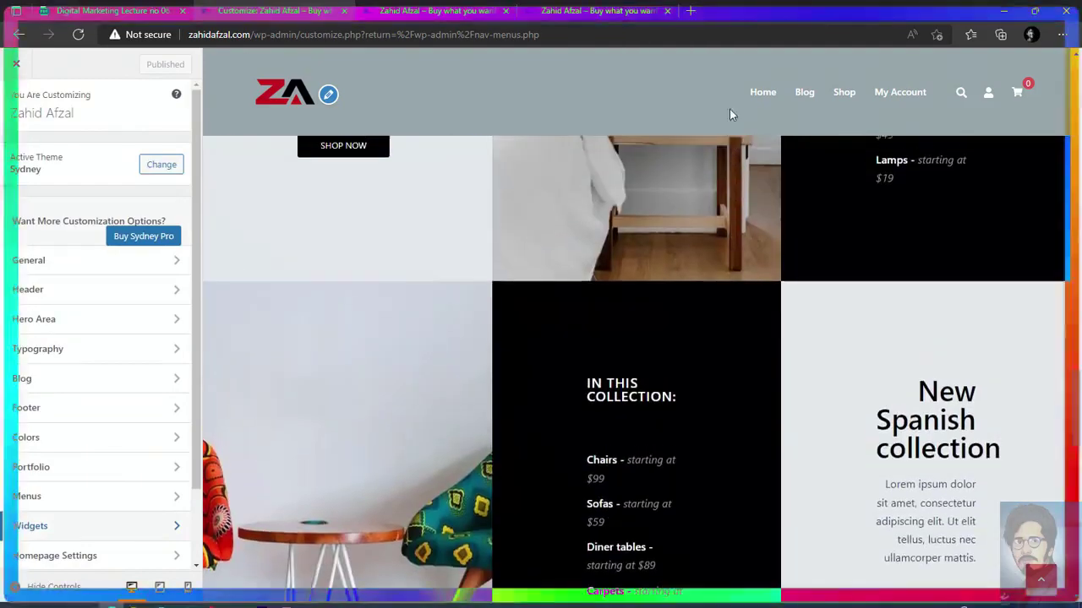
Leave the Customizer for the WordPress dashboard and open the list of all posts.
scroll(756, 269, down, 10)
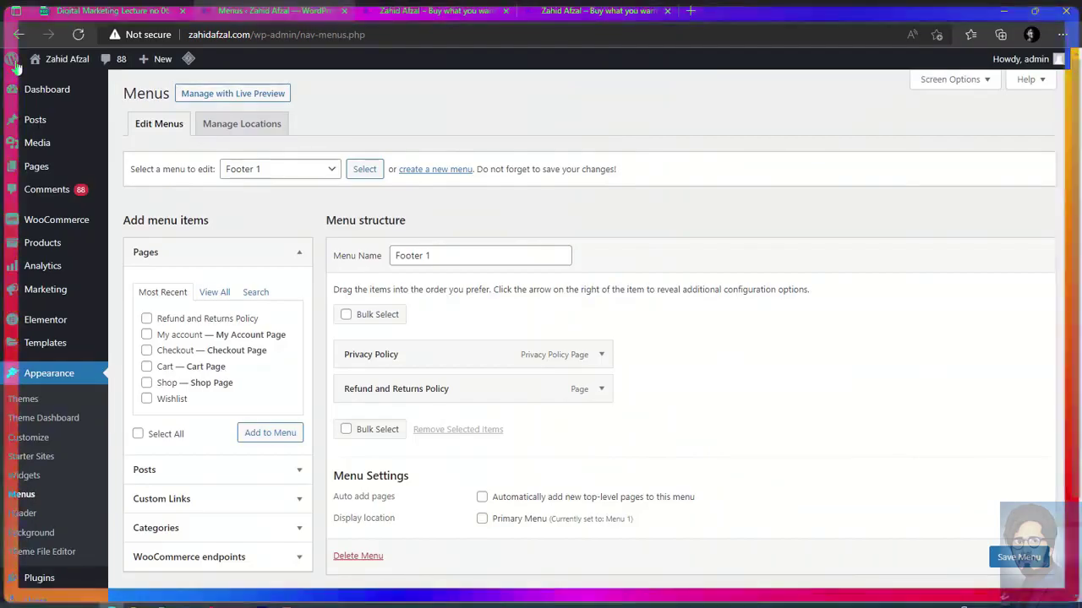
click(49, 89)
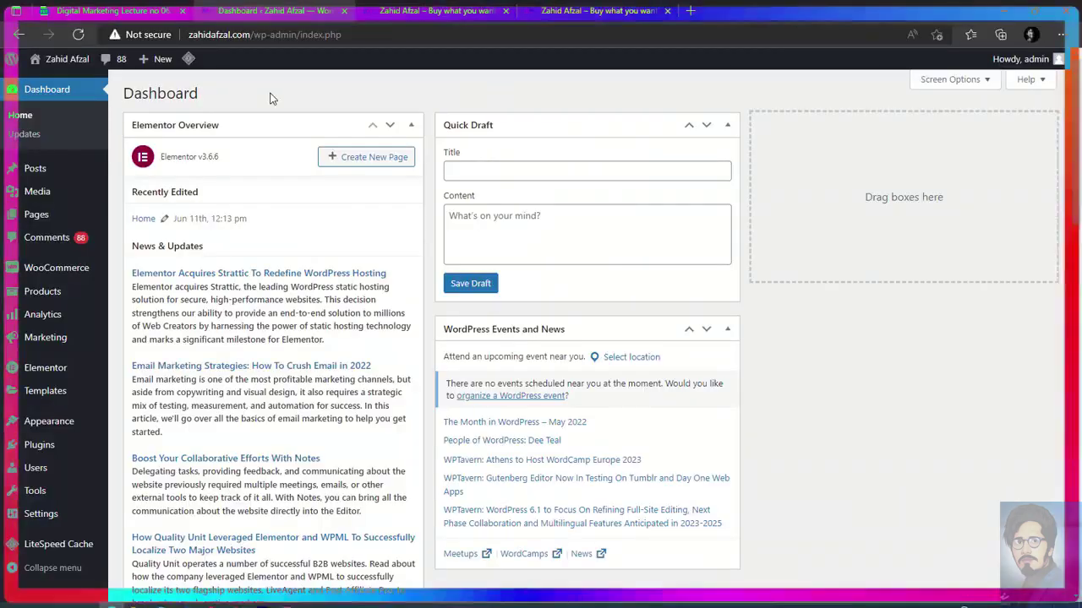
mouse_move(34, 171)
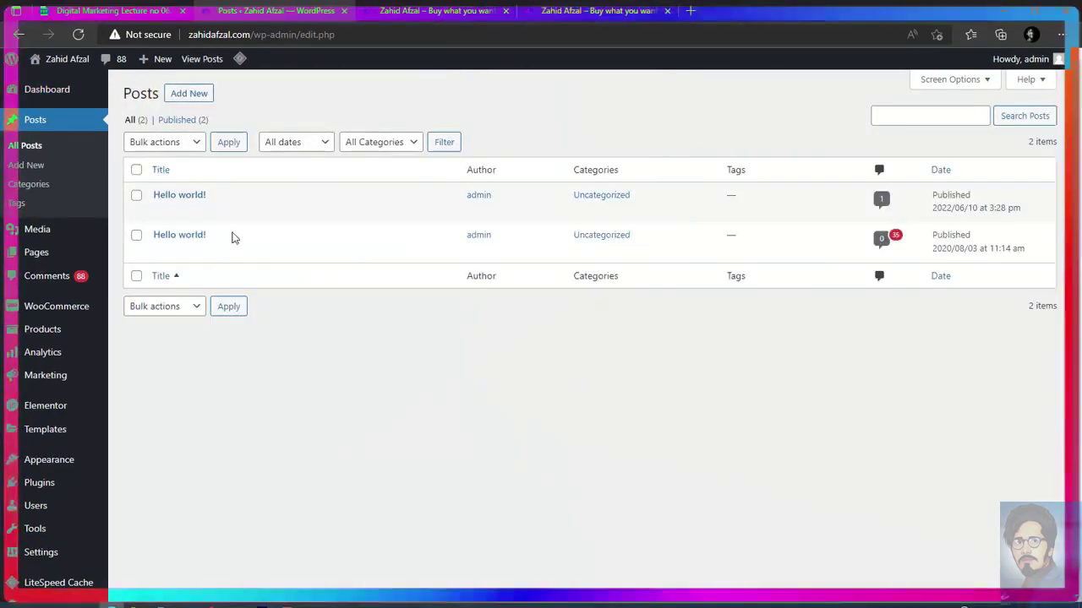
View the published Hello world! post on the live site, examining its title, body text and comment form.
click(422, 10)
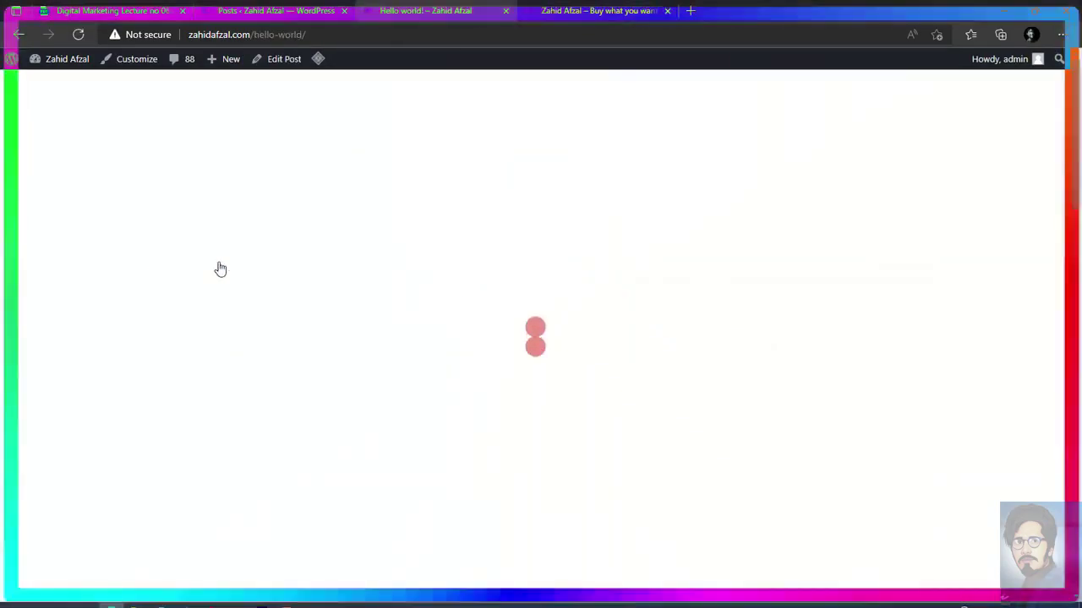
drag(161, 256, 331, 258)
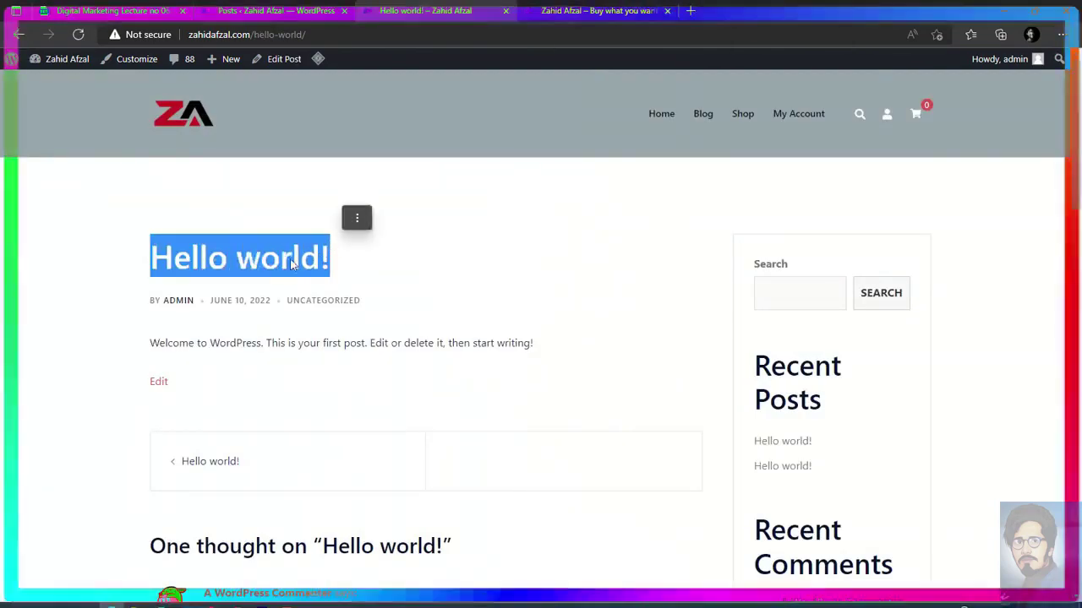
drag(207, 340, 611, 352)
click(539, 348)
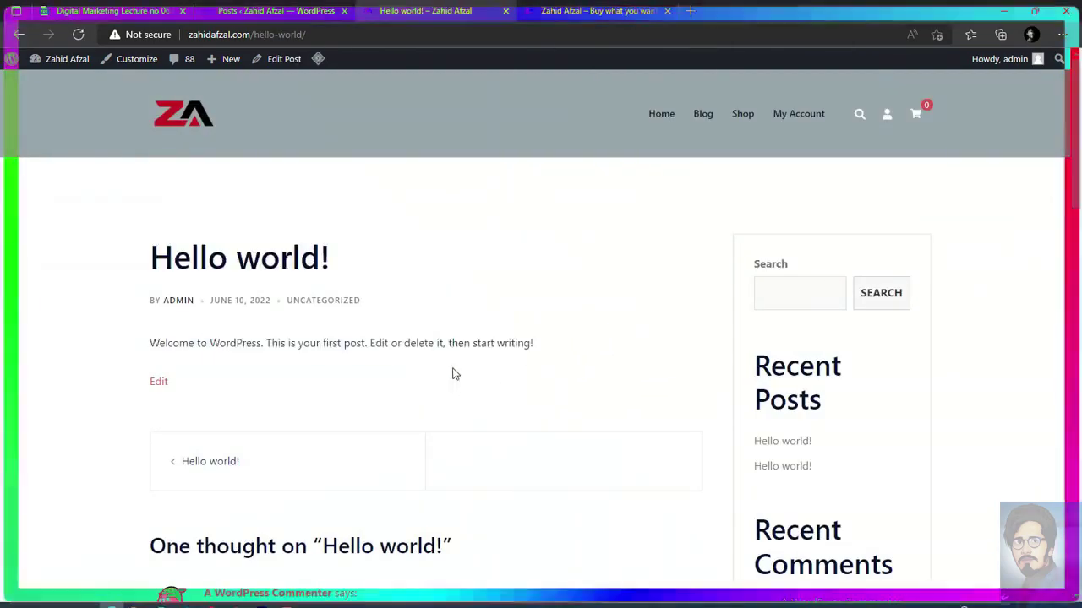
scroll(453, 373, down, 10)
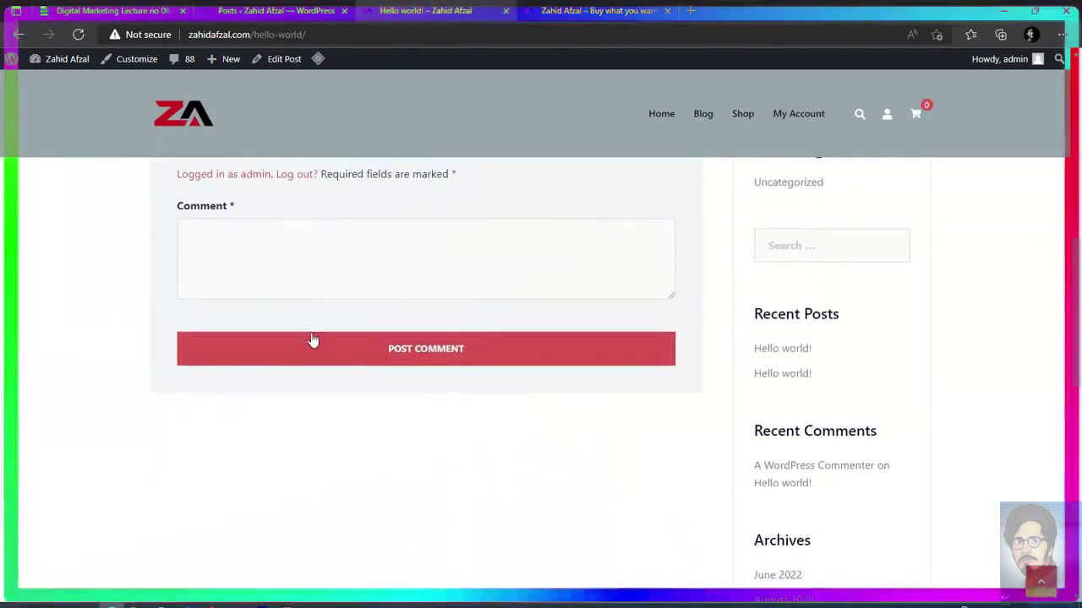
click(312, 339)
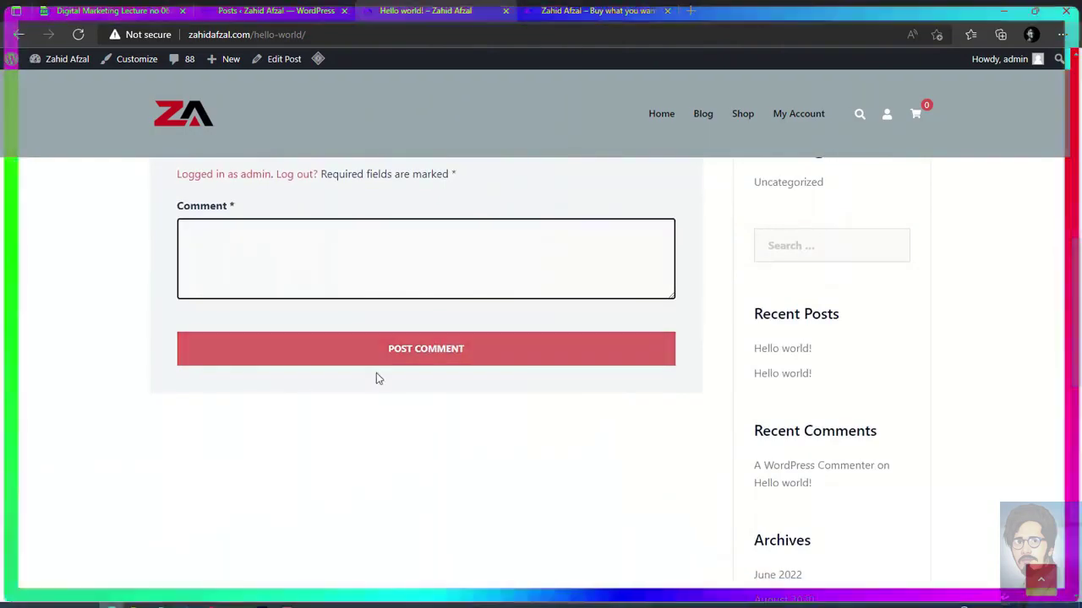
scroll(415, 428, up, 10)
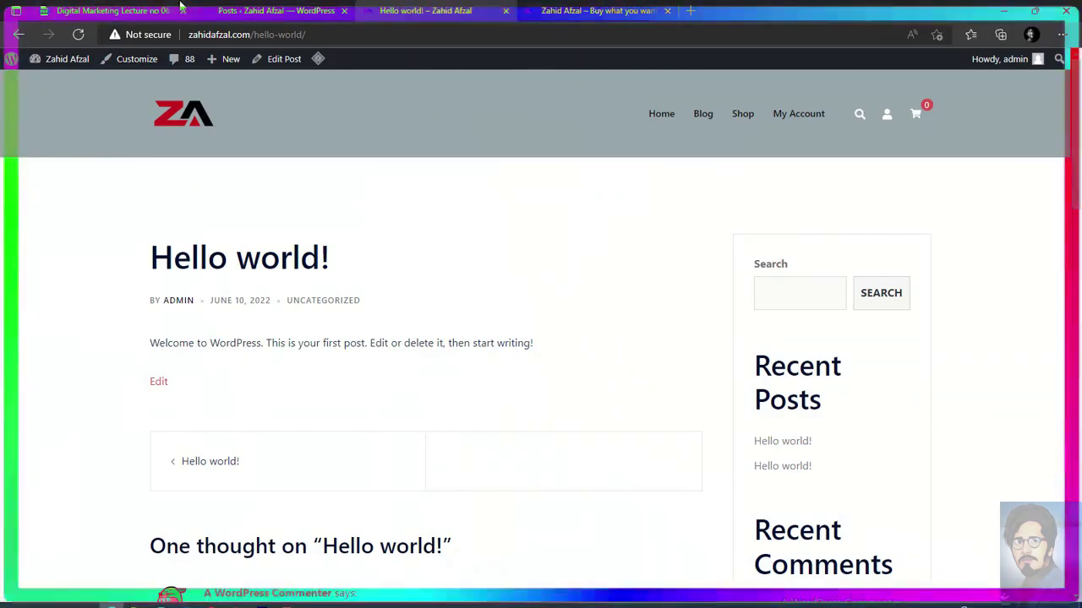
Move both Hello world! posts to the Trash and check the live Blog page.
click(254, 10)
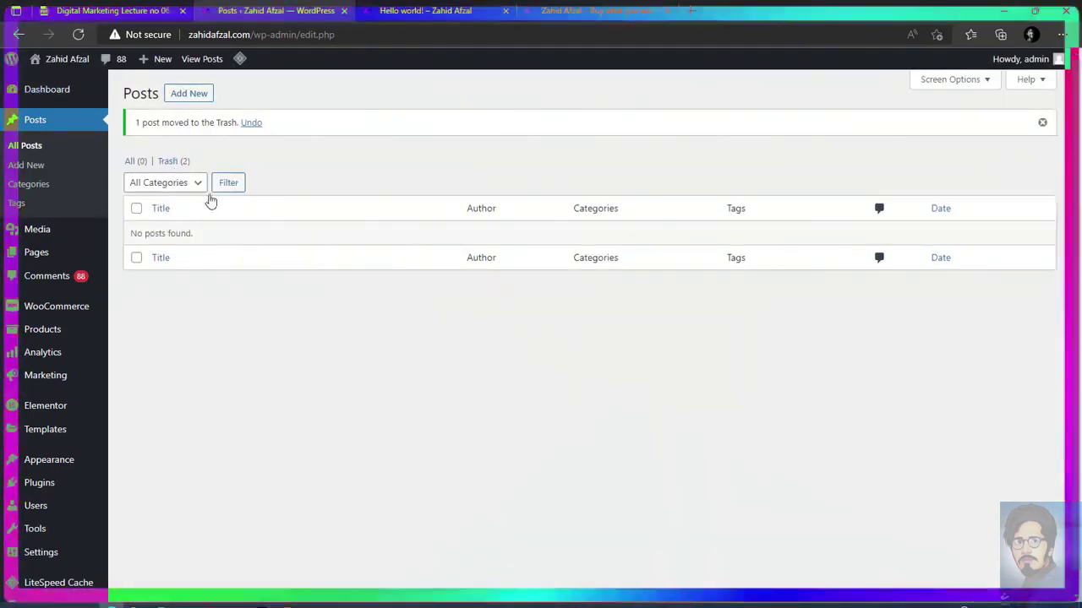
click(417, 6)
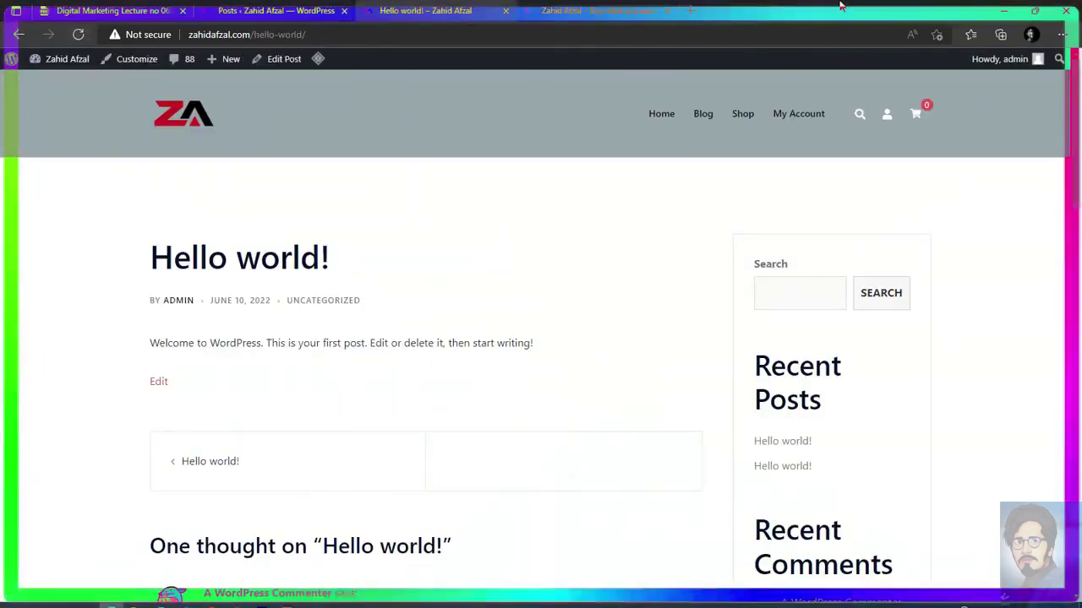
click(615, 6)
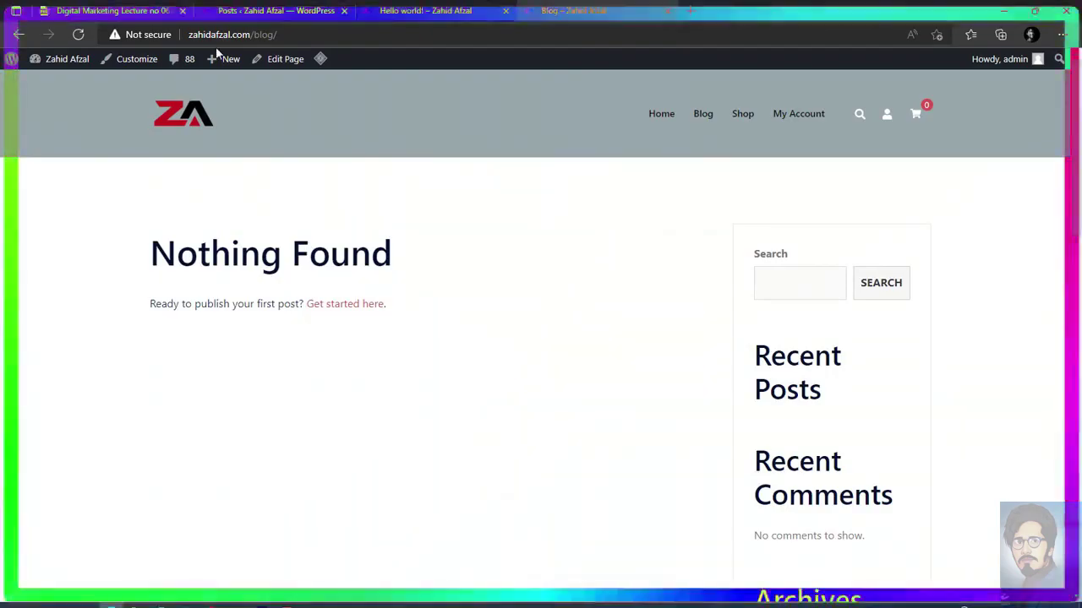
Add a new post from the Posts list and dismiss the block editor's welcome guide.
click(238, 8)
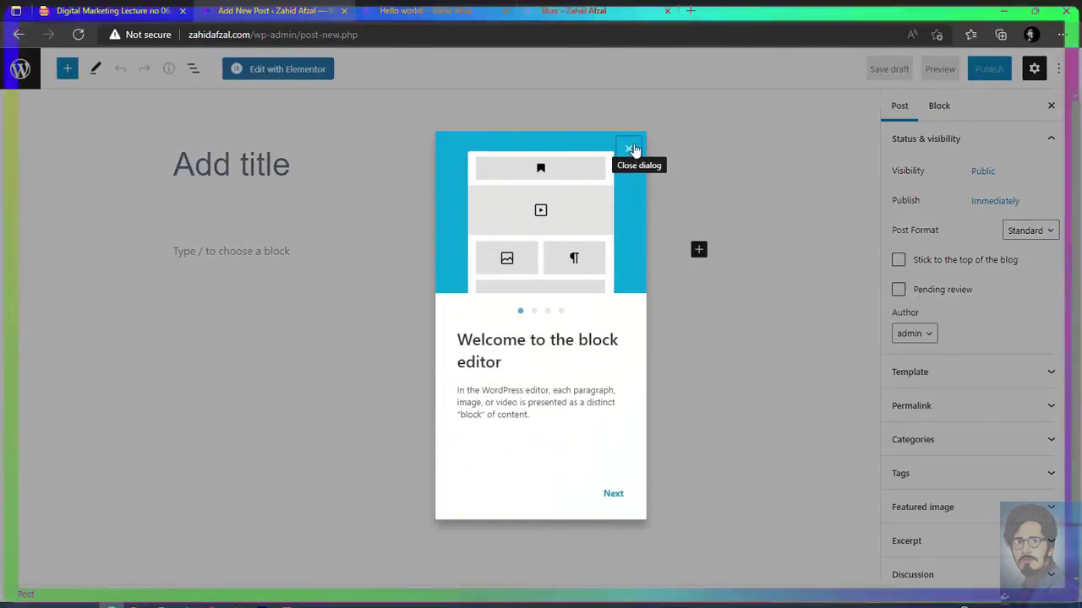
click(630, 150)
click(112, 277)
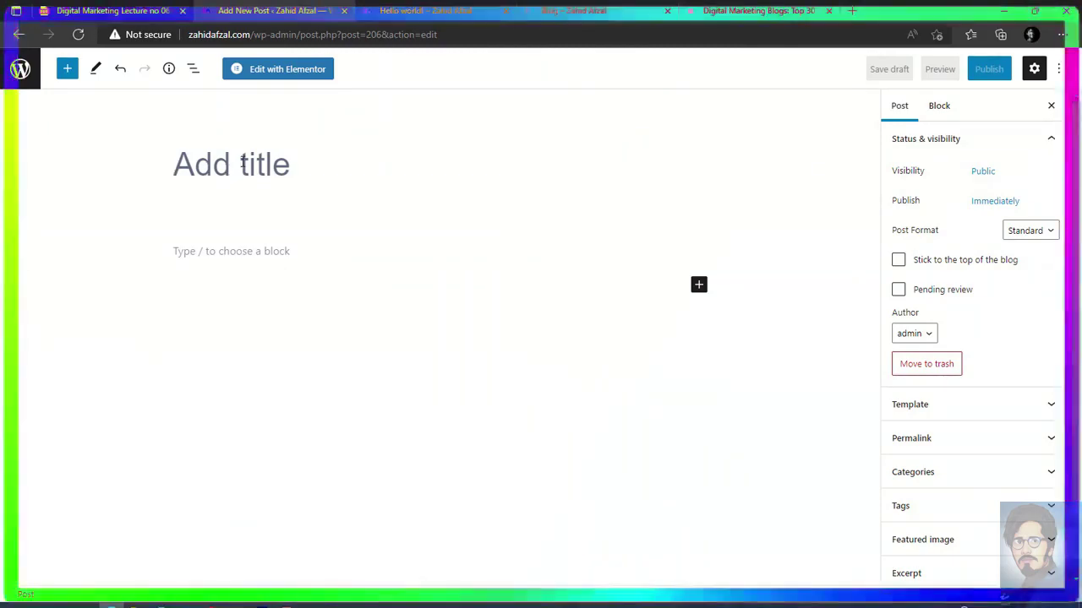
Copy the title "Top 30 Digital Marketing Blogs You Should Read Every Day In 2018" from the source article into the new post's title.
click(710, 7)
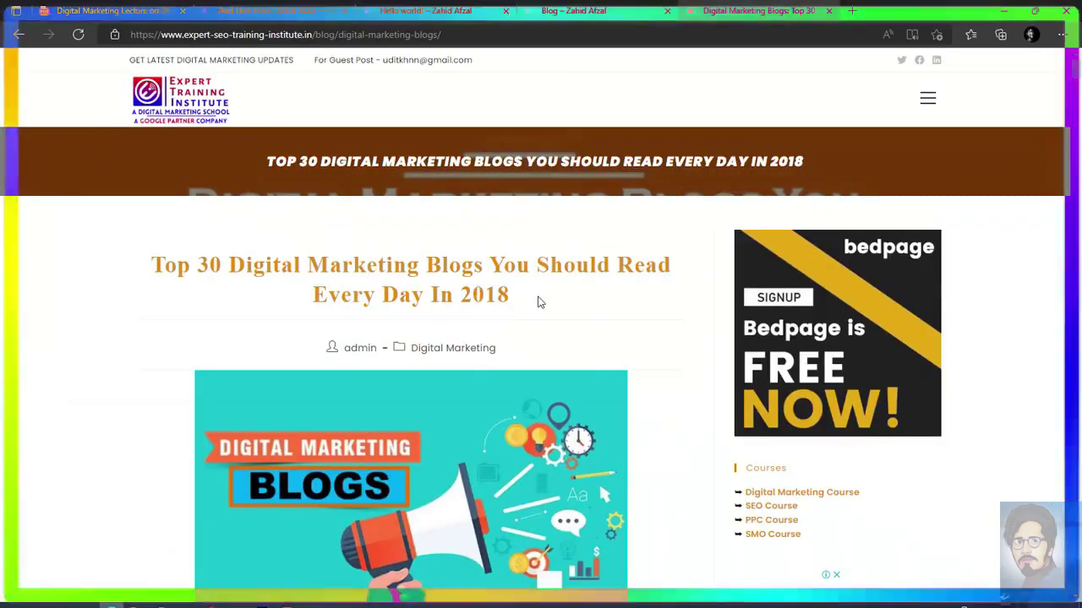
drag(510, 297, 149, 261)
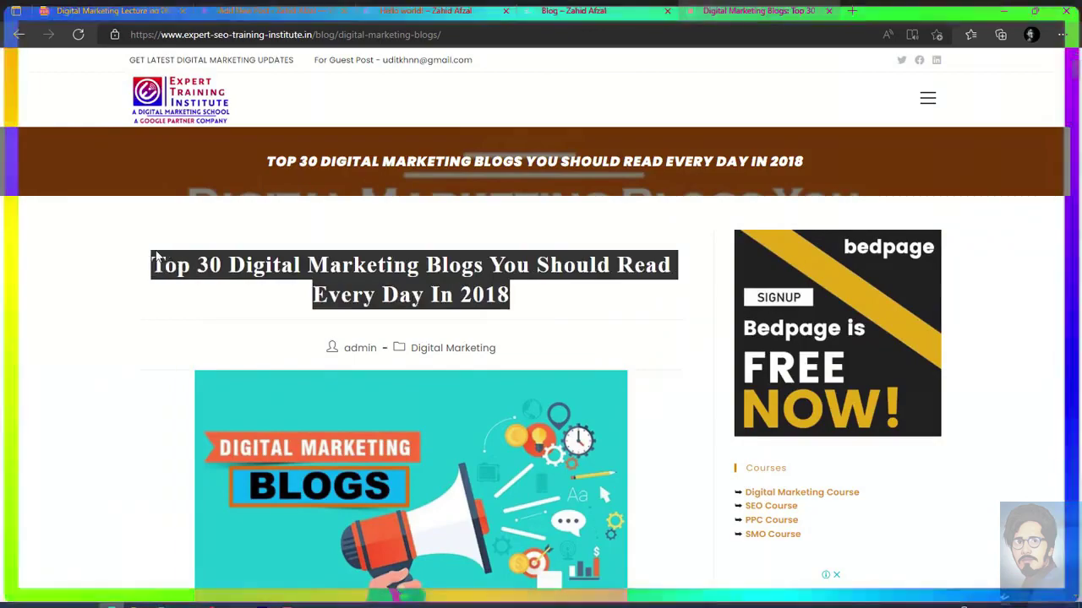
right_click(181, 252)
click(191, 260)
click(279, 7)
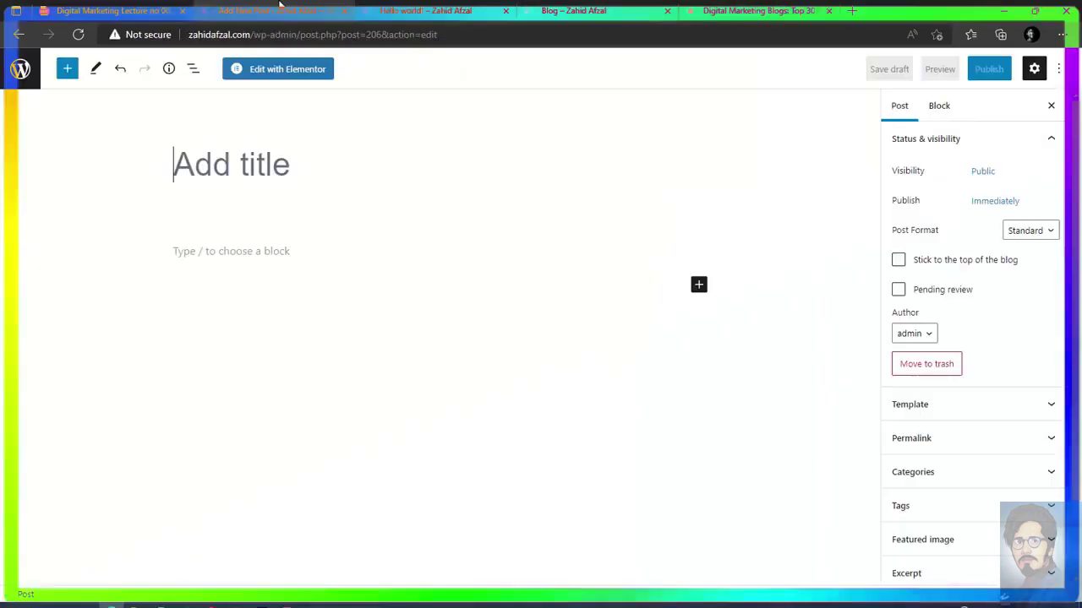
click(223, 172)
key(ctrl+v)
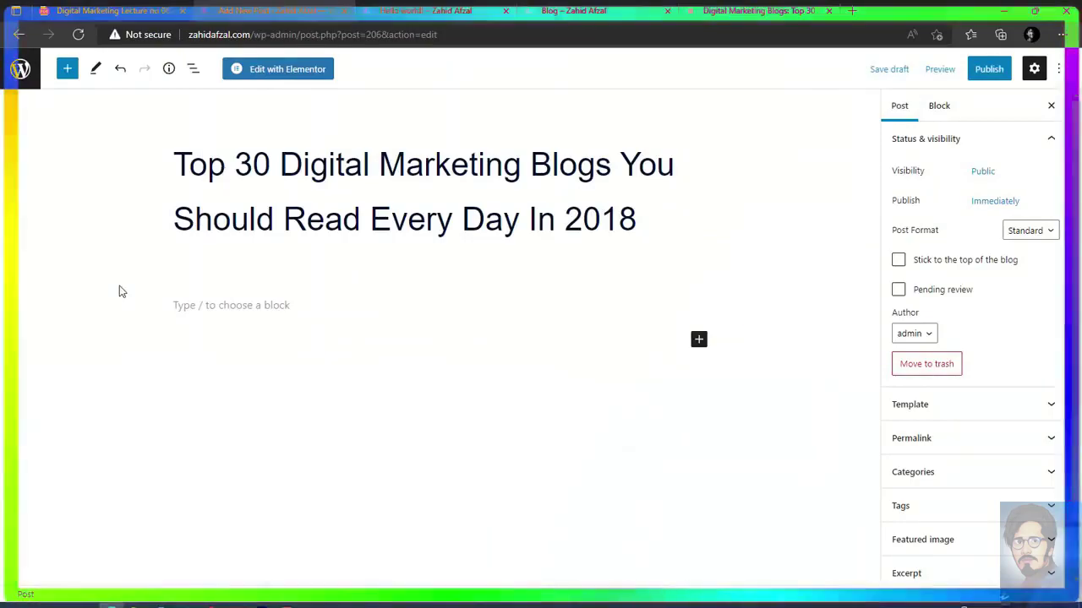
Examine the source article's image and introductory paragraphs, and return to the post editor.
click(785, 11)
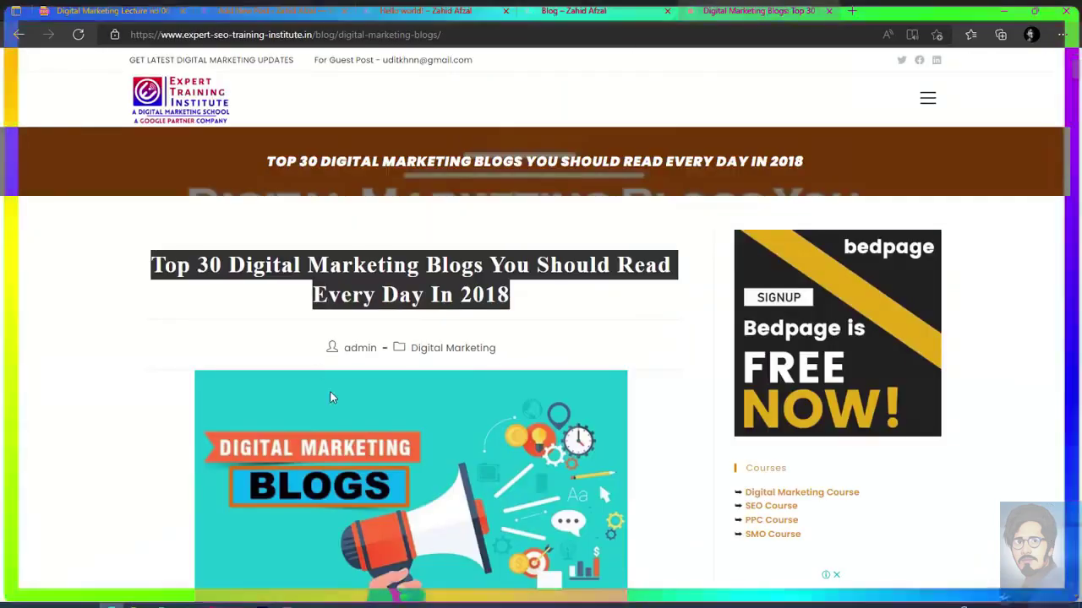
click(141, 473)
scroll(481, 384, down, 2)
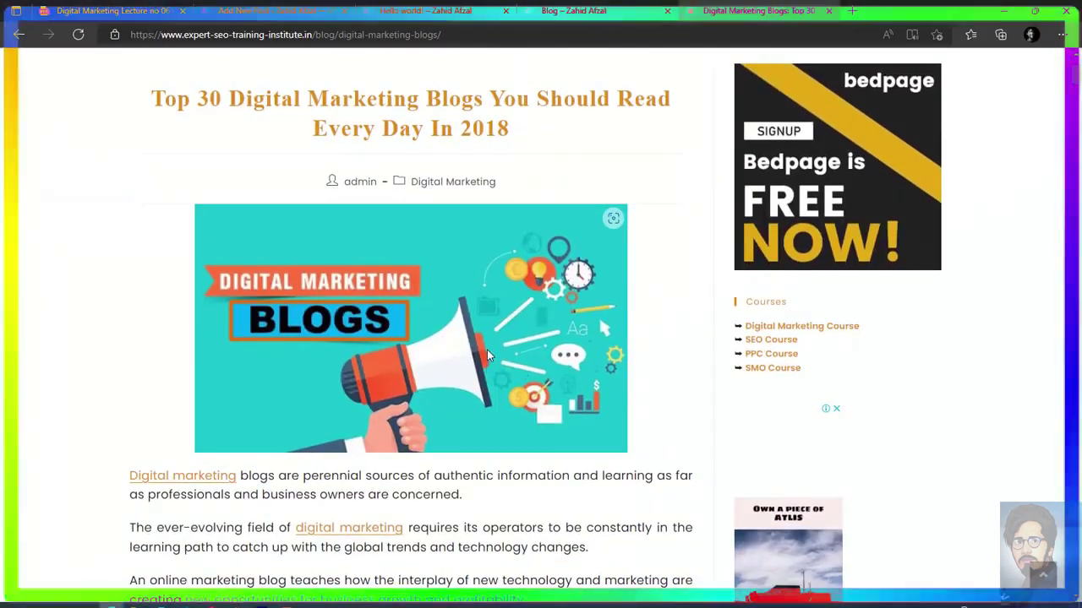
click(271, 10)
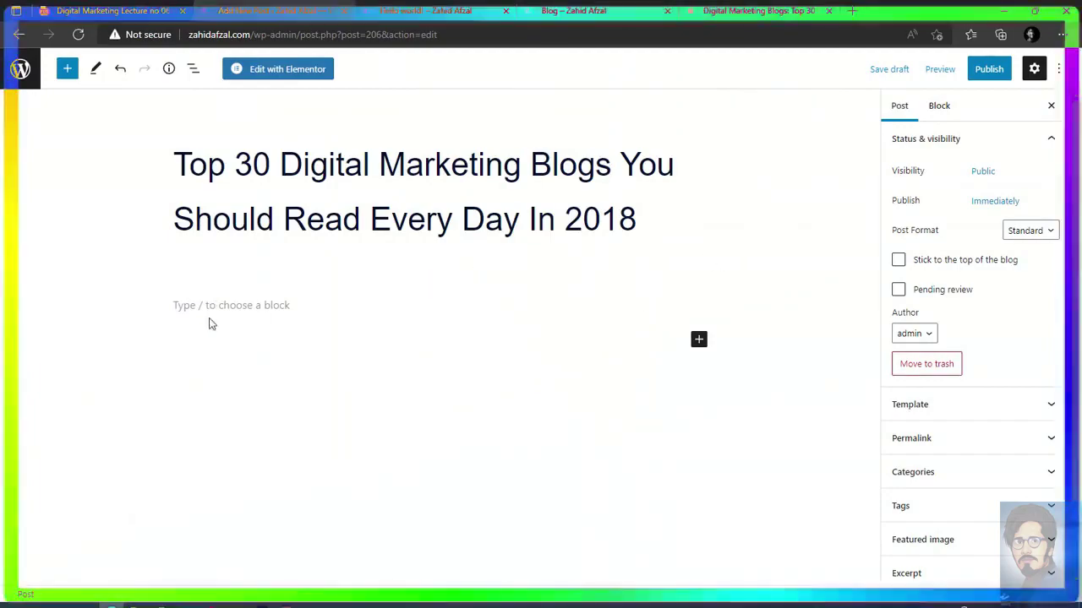
click(186, 306)
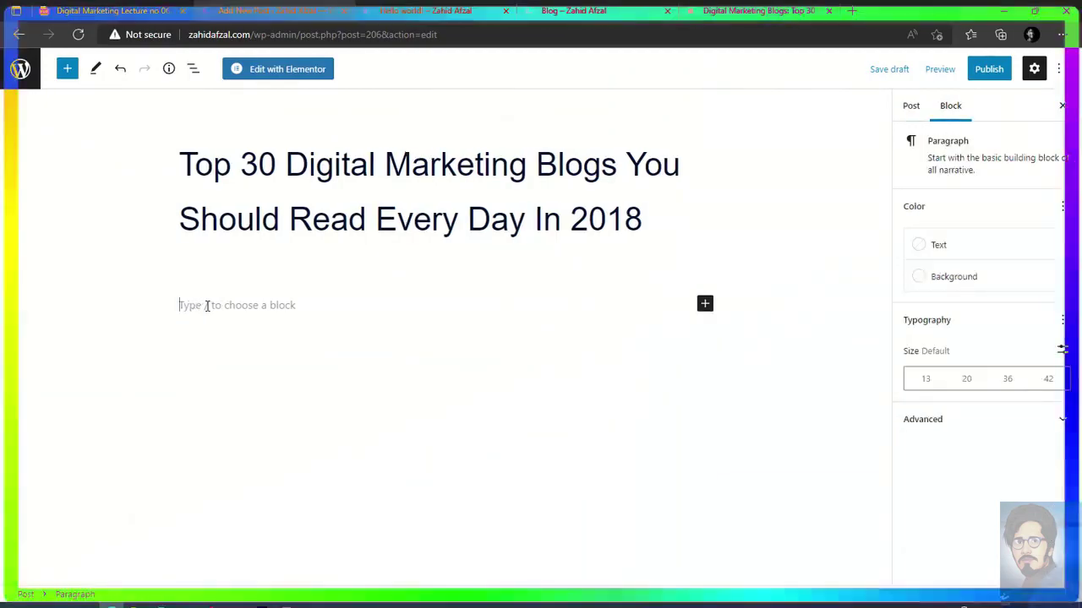
text(klsdfkl)
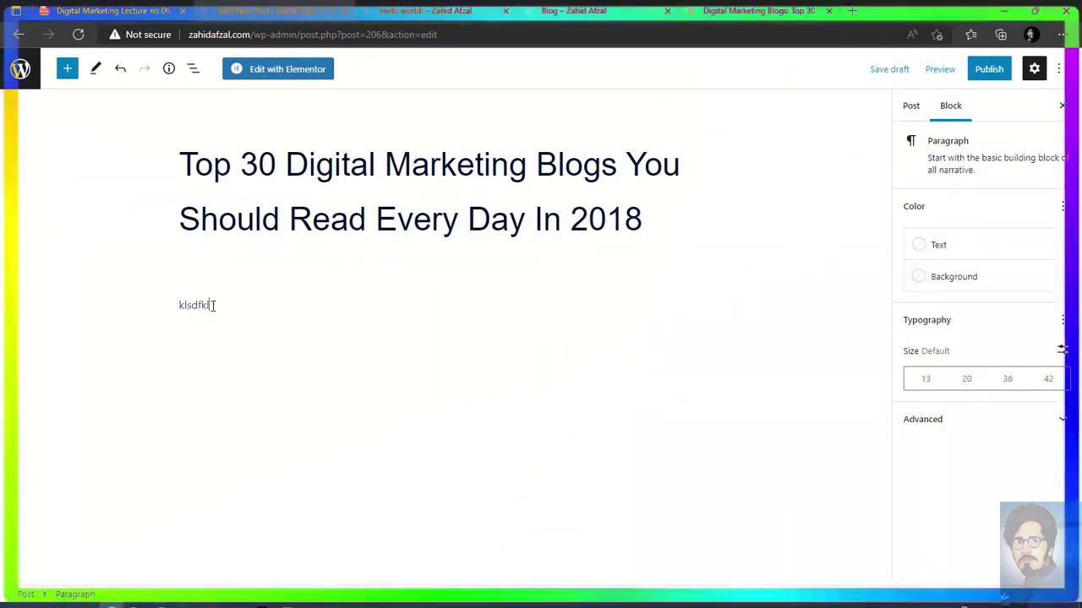
key(BackSpace)
key(BackSpace)
key(BackSpace)
key(BackSpace)
key(BackSpace)
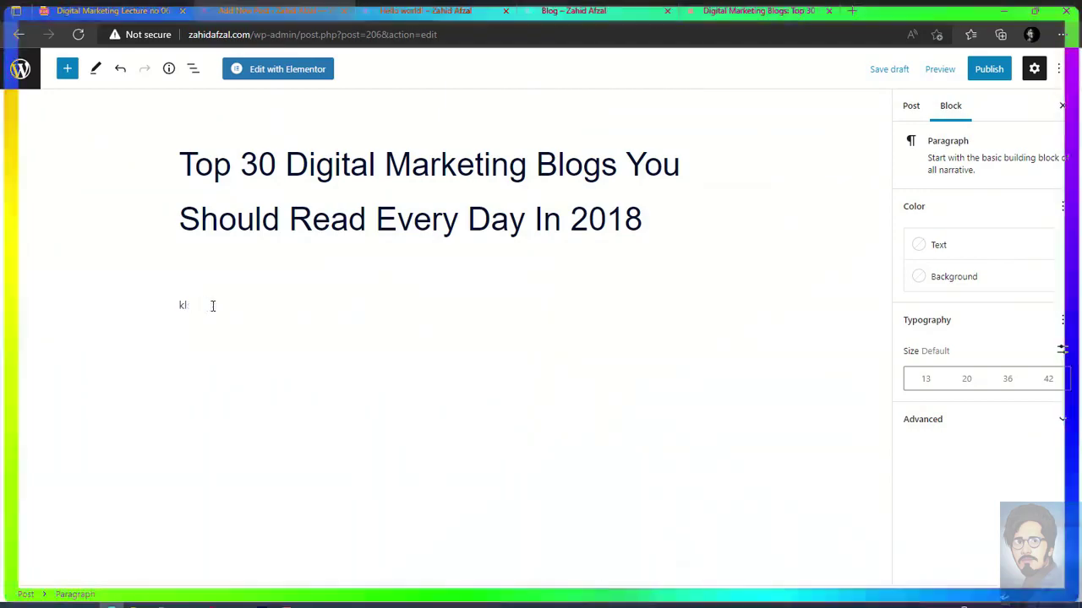
key(BackSpace)
key(BackSpace)
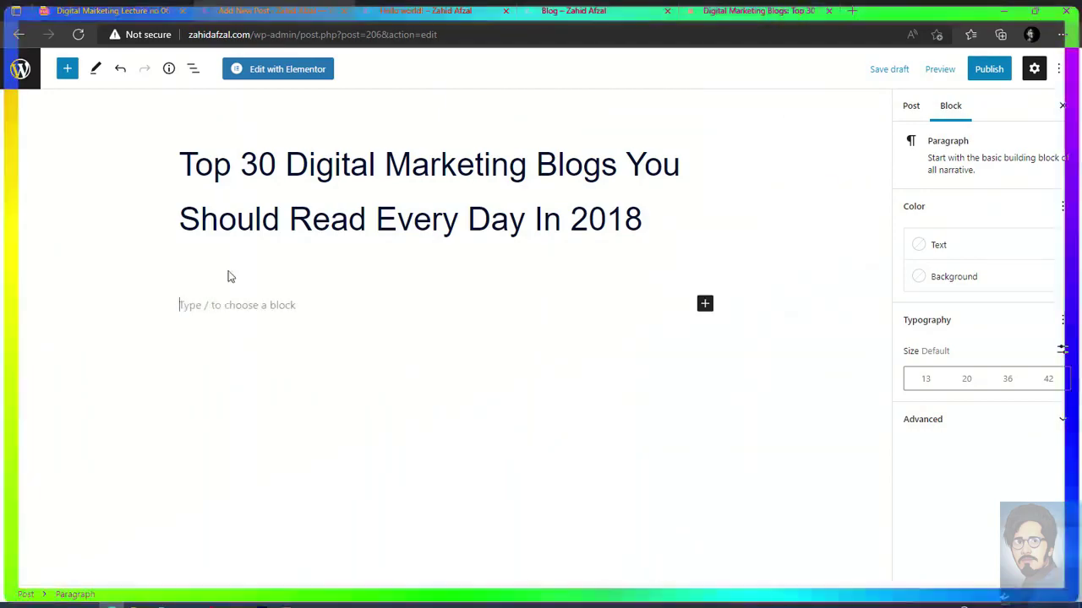
Upload the bRHg4x image from the Downloads folder and set it as the post's featured image.
click(274, 166)
key(Right)
key(Right)
key(Right)
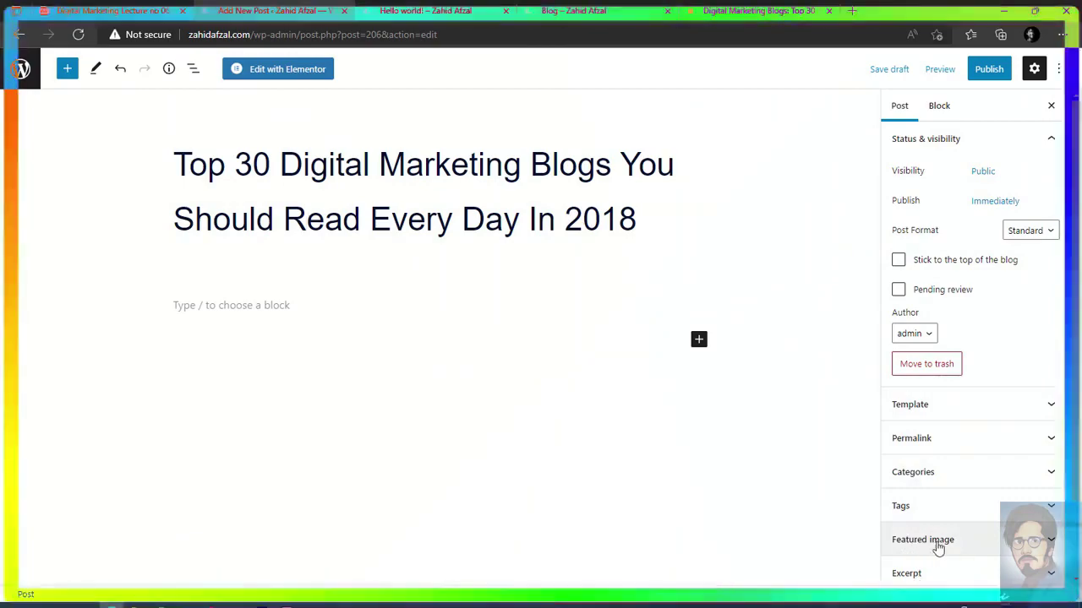
click(938, 546)
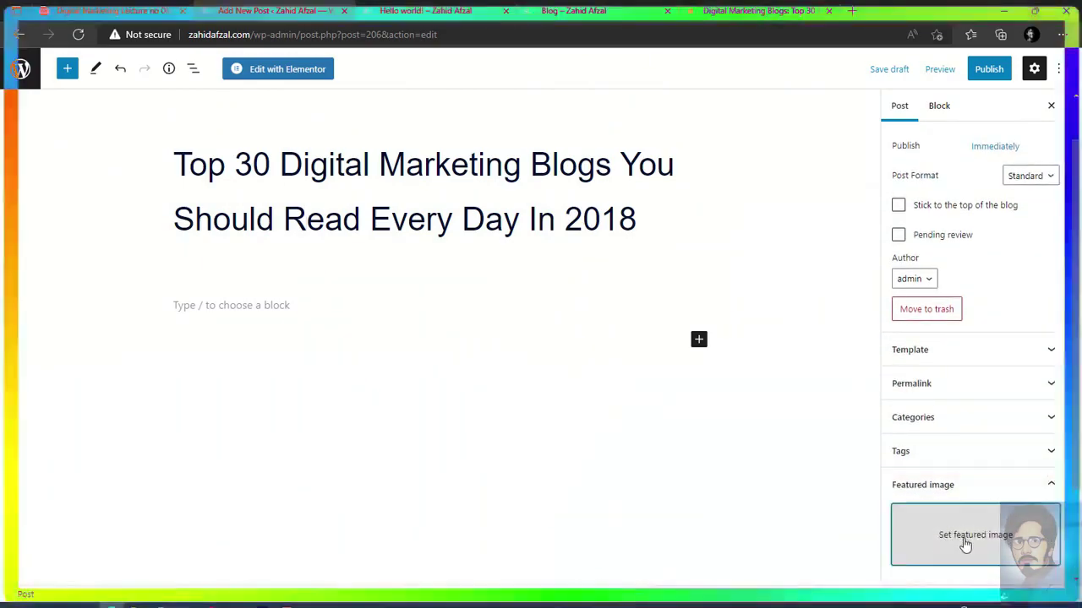
click(966, 546)
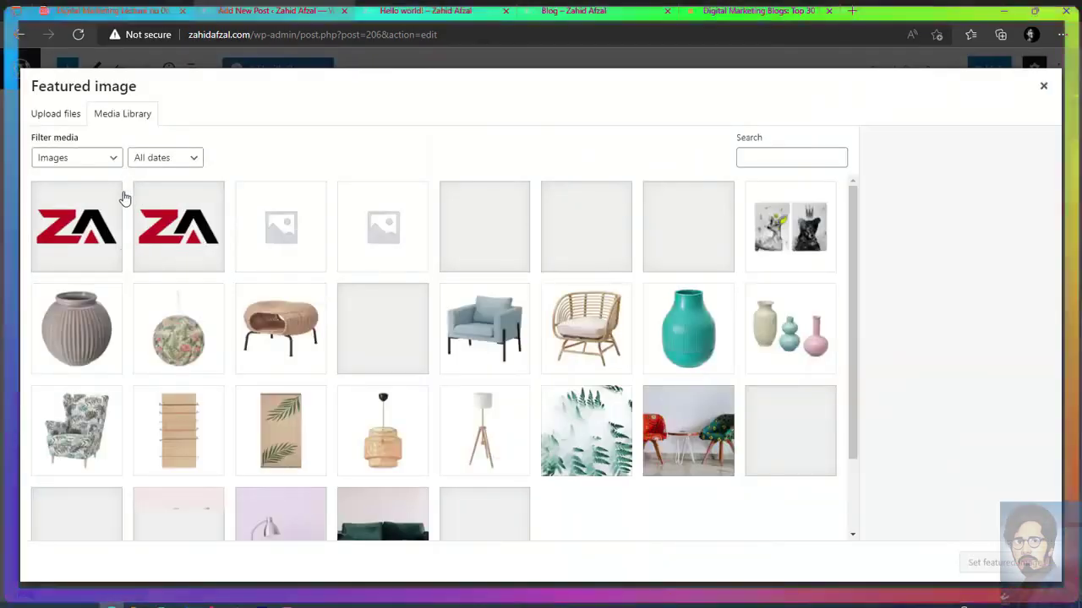
click(71, 114)
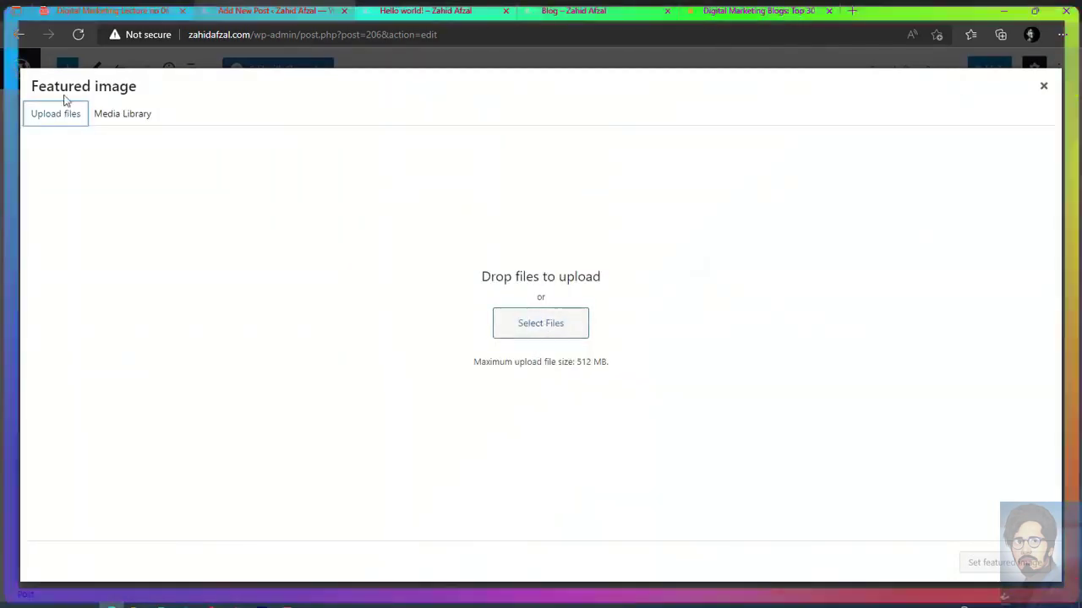
click(120, 117)
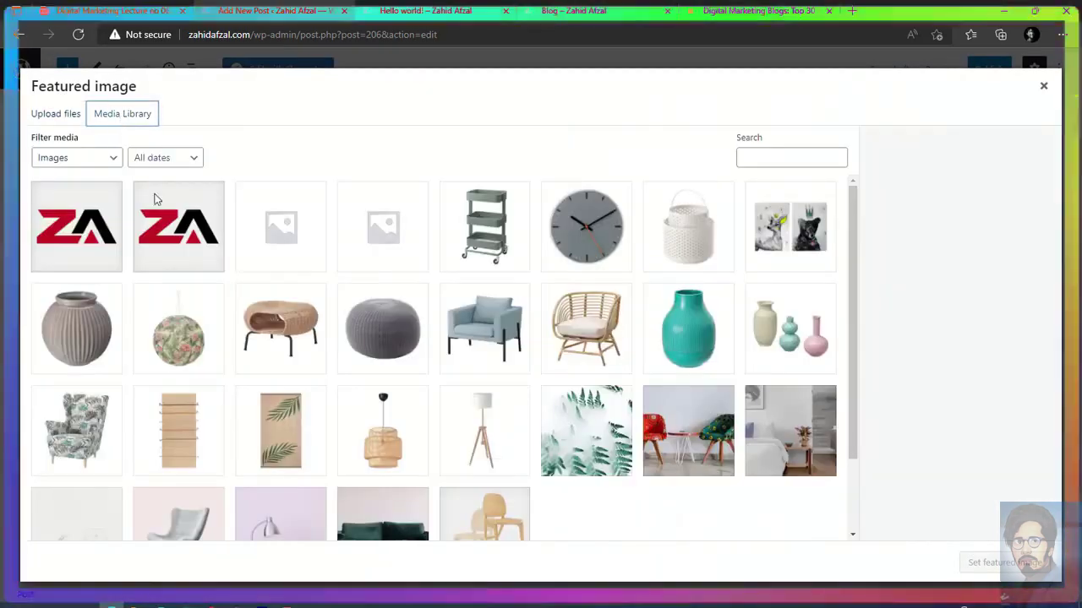
click(57, 117)
click(526, 324)
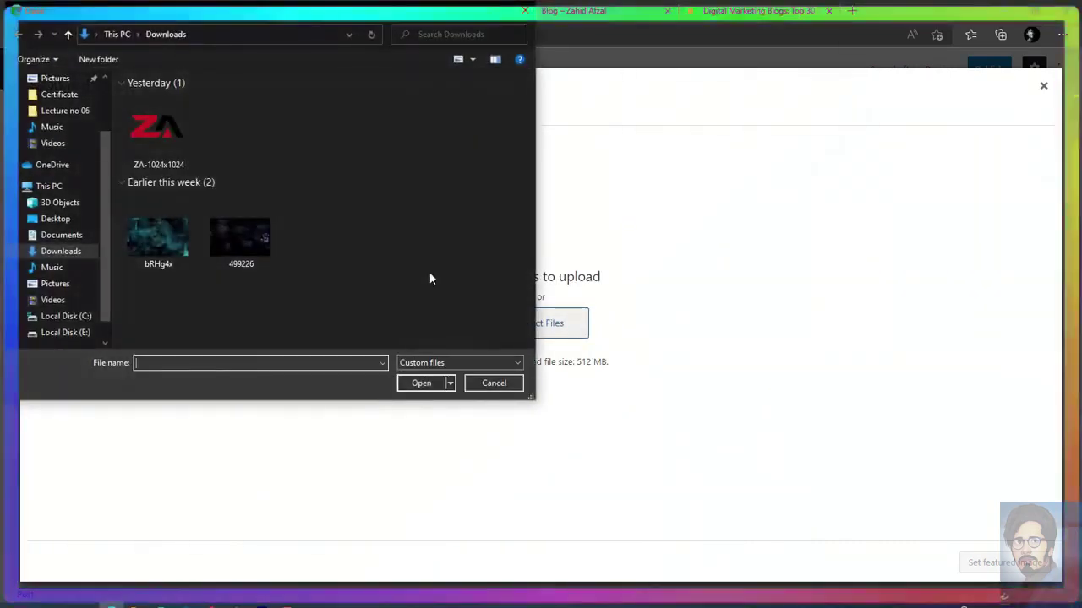
double_click(139, 233)
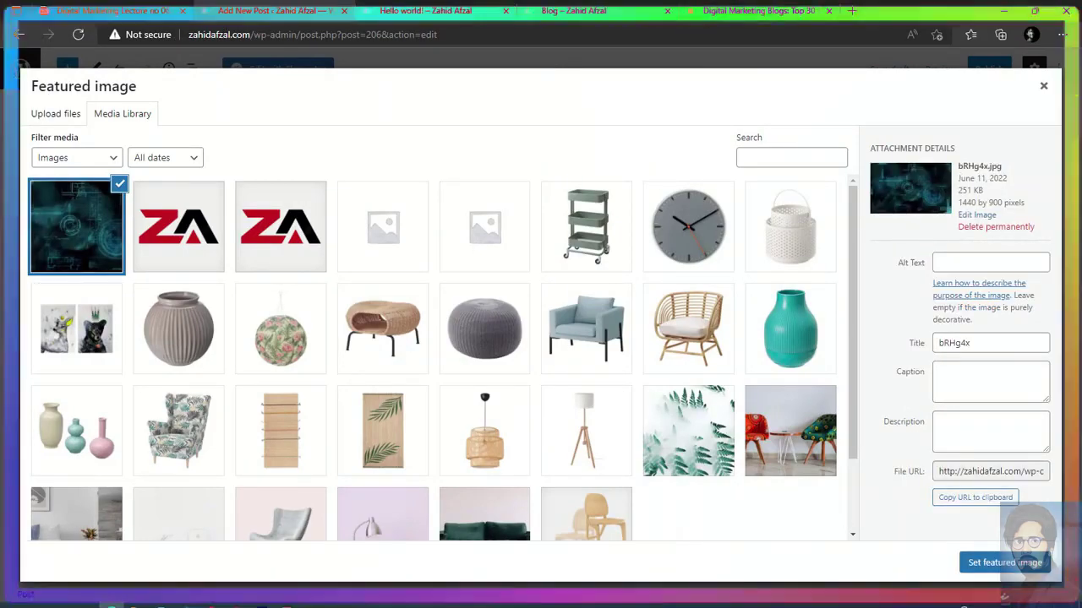
click(989, 564)
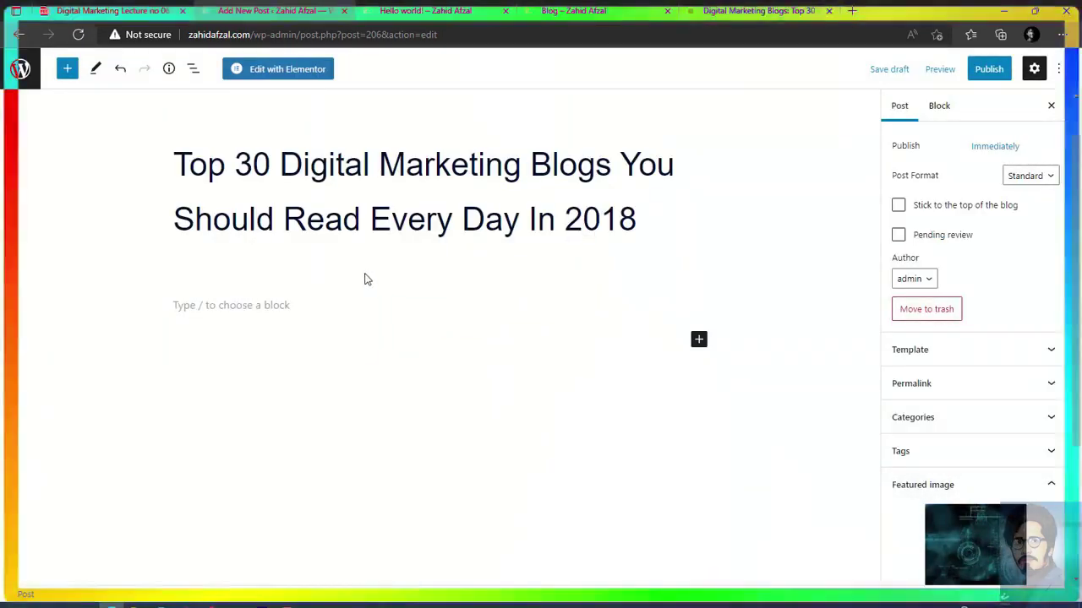
Preview the draft post in a new browser tab.
click(936, 73)
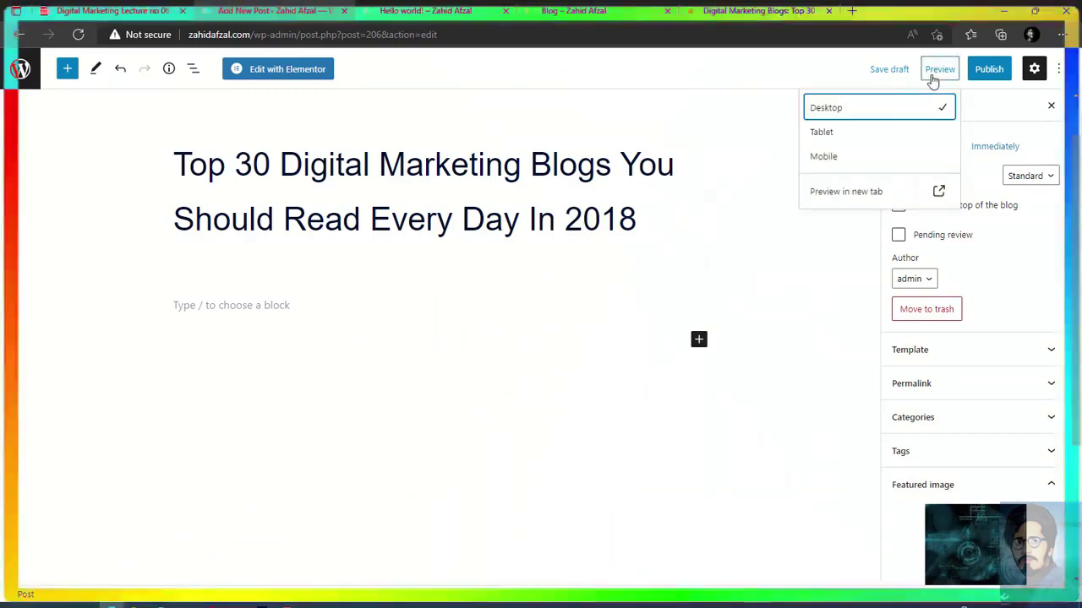
click(834, 194)
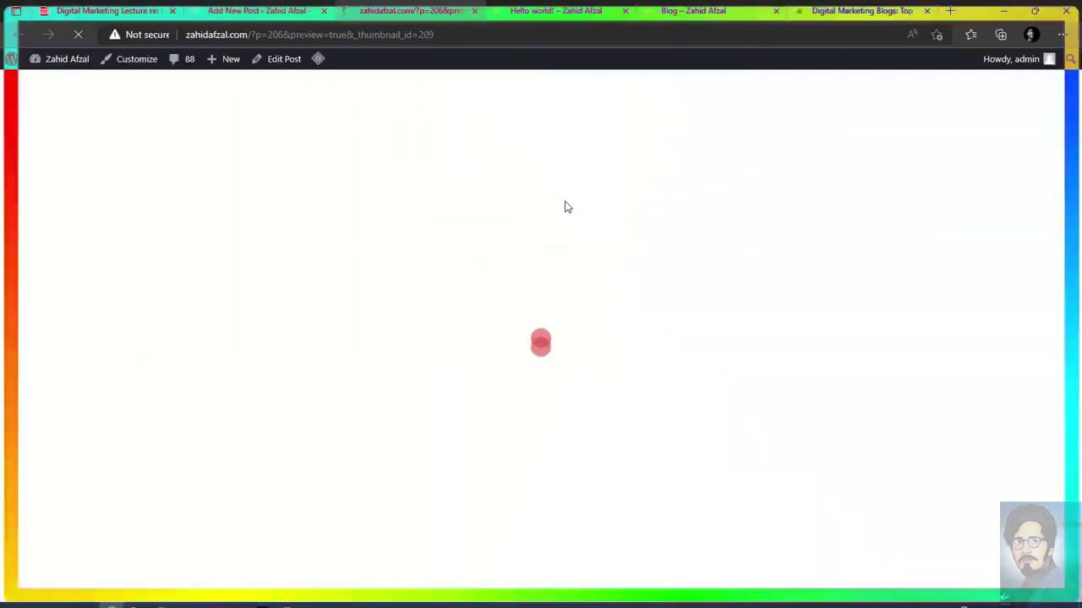
Review the draft preview's title, featured image and comment section.
scroll(340, 352, down, 1)
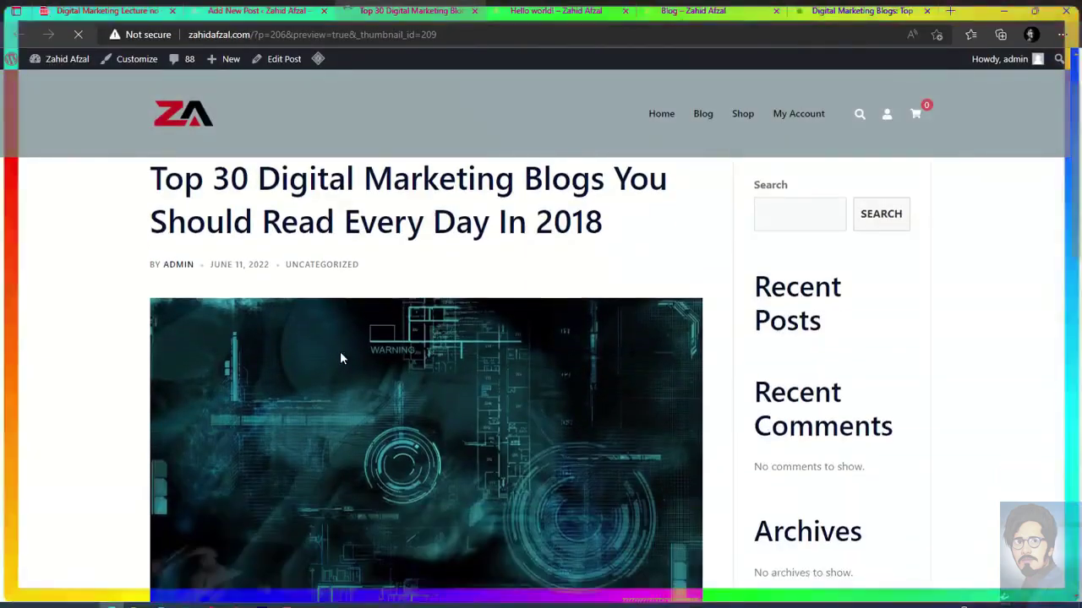
scroll(309, 318, up, 1)
scroll(342, 269, down, 2)
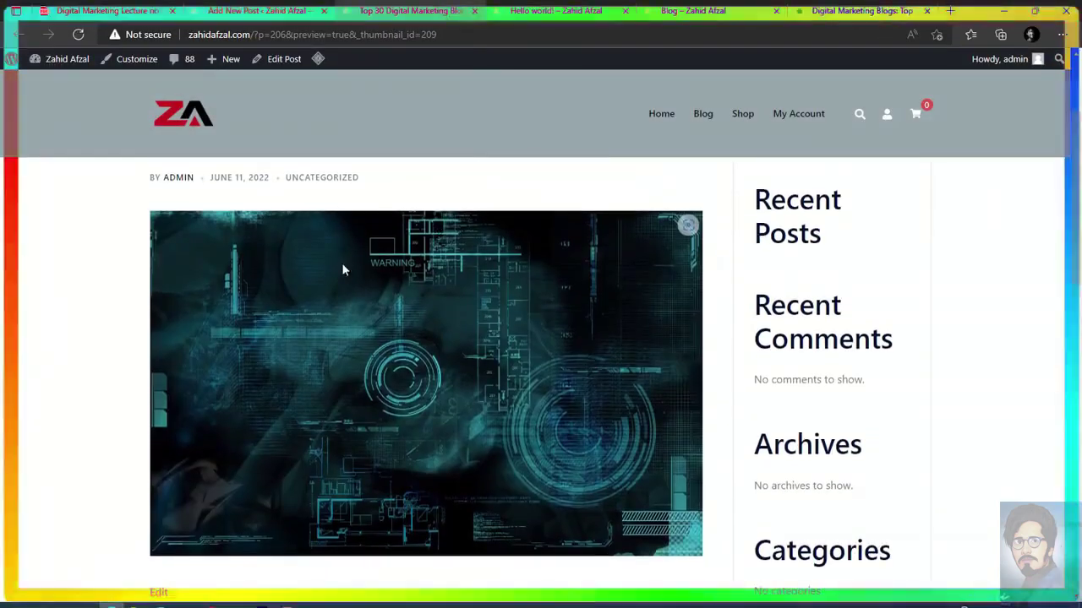
scroll(450, 422, down, 3)
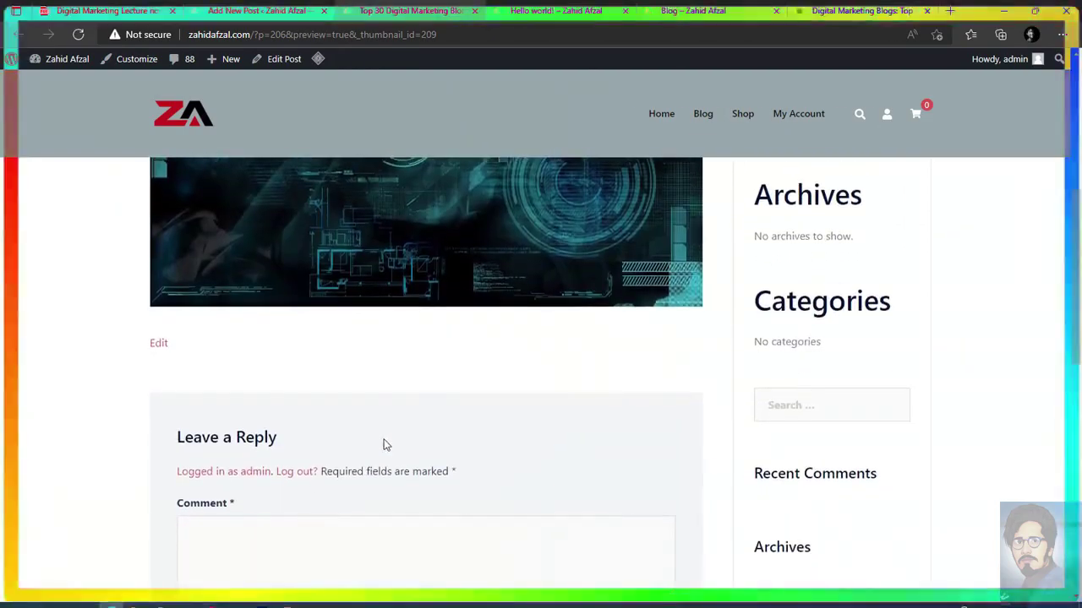
Copy the source article's opening paragraph, starting "Digital marketing blogs are perennial sources", into the post body as its first paragraph.
click(879, 10)
scroll(235, 417, down, 1)
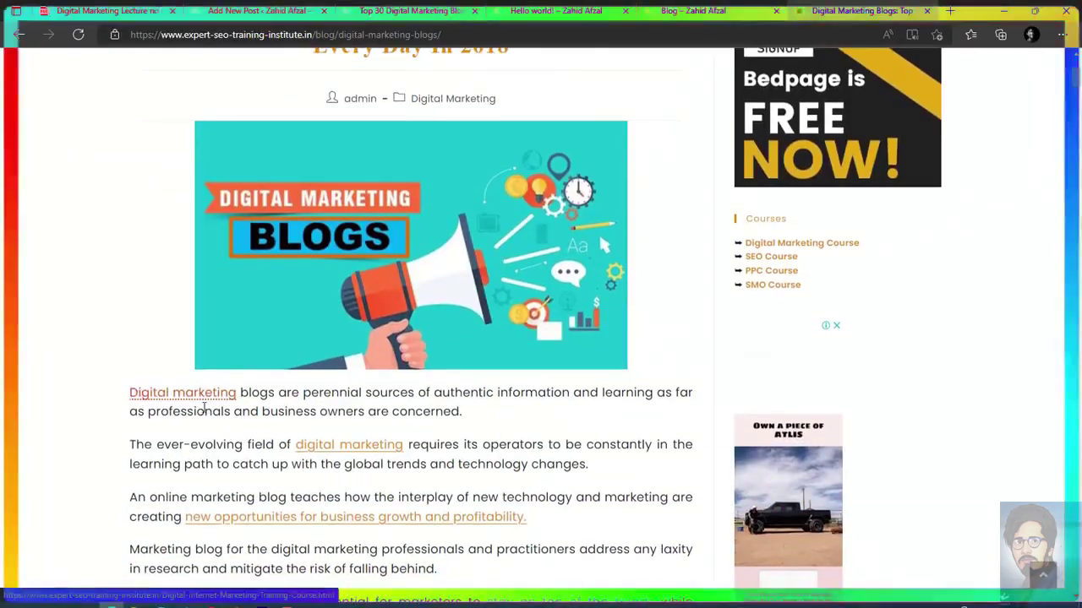
drag(494, 394, 331, 394)
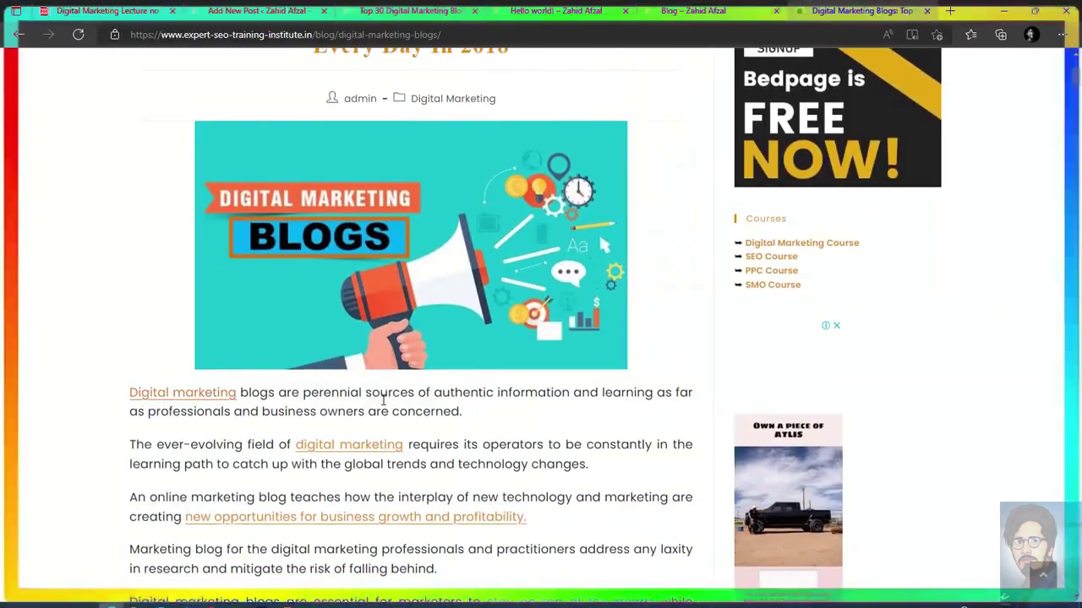
drag(461, 412, 130, 392)
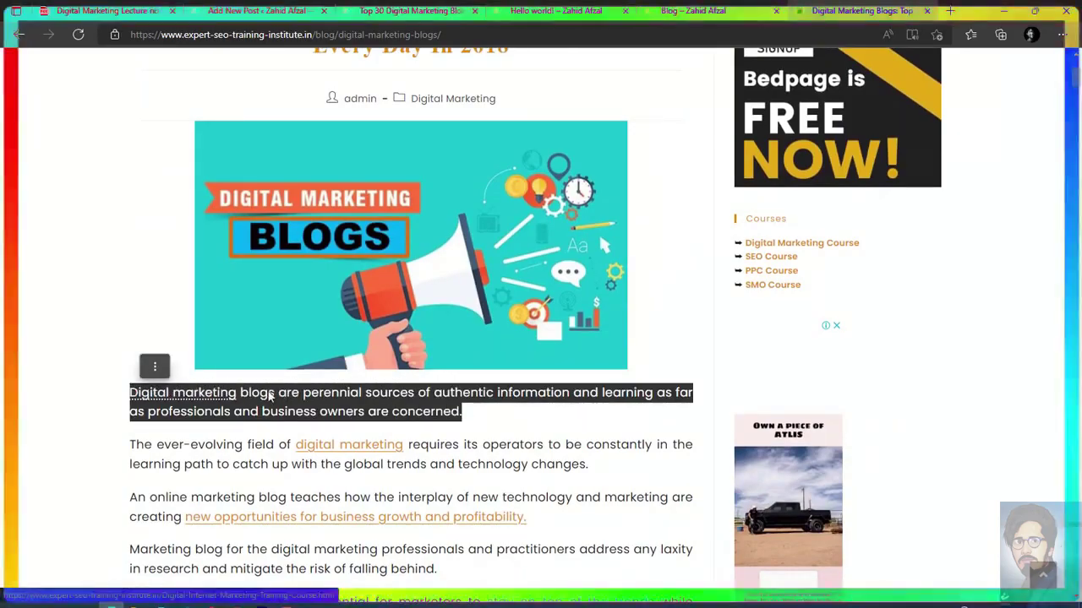
right_click(271, 393)
click(309, 108)
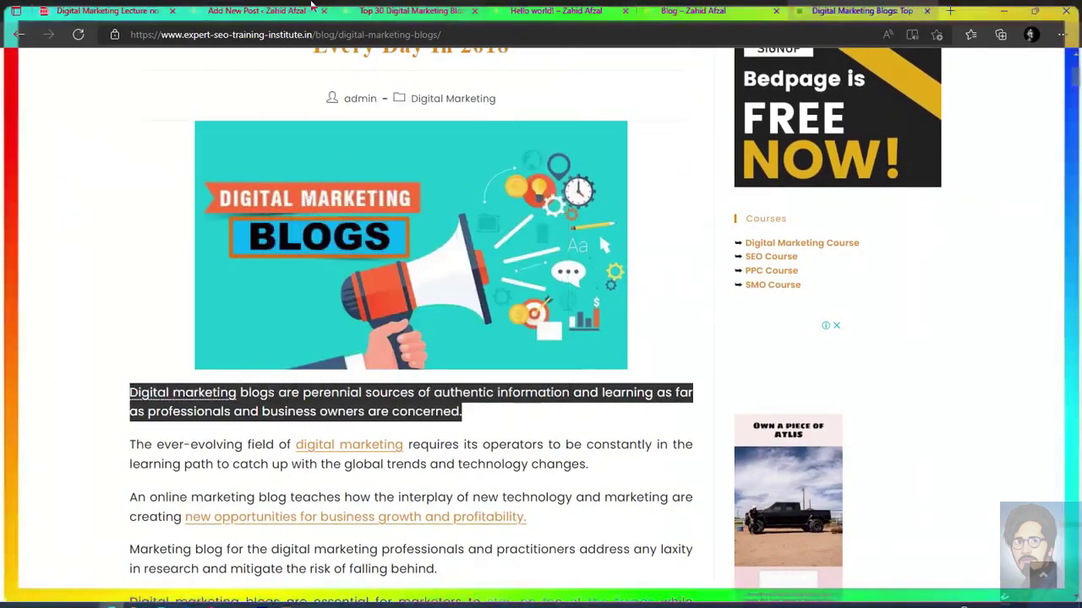
click(254, 11)
click(217, 309)
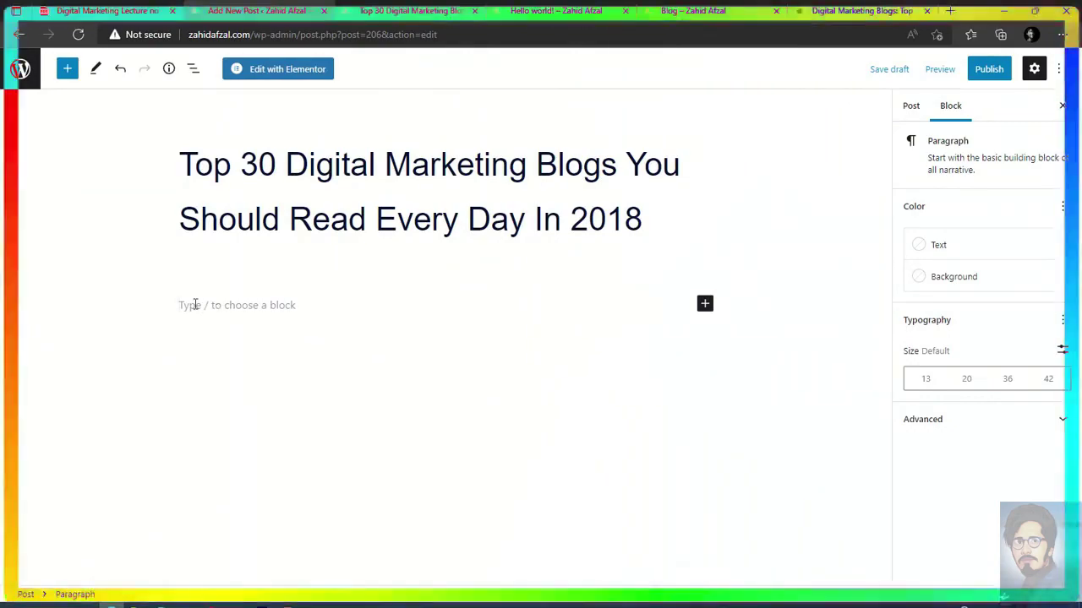
key(ctrl+v)
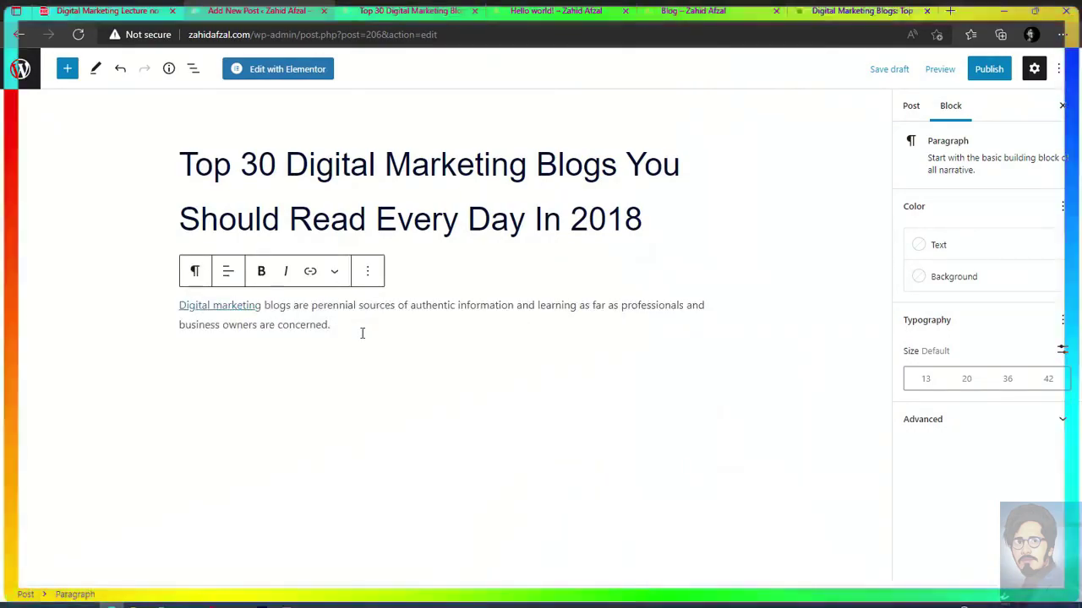
Preview the draft in a new browser tab, check the paragraph below the featured image, and return to the post editor.
click(938, 71)
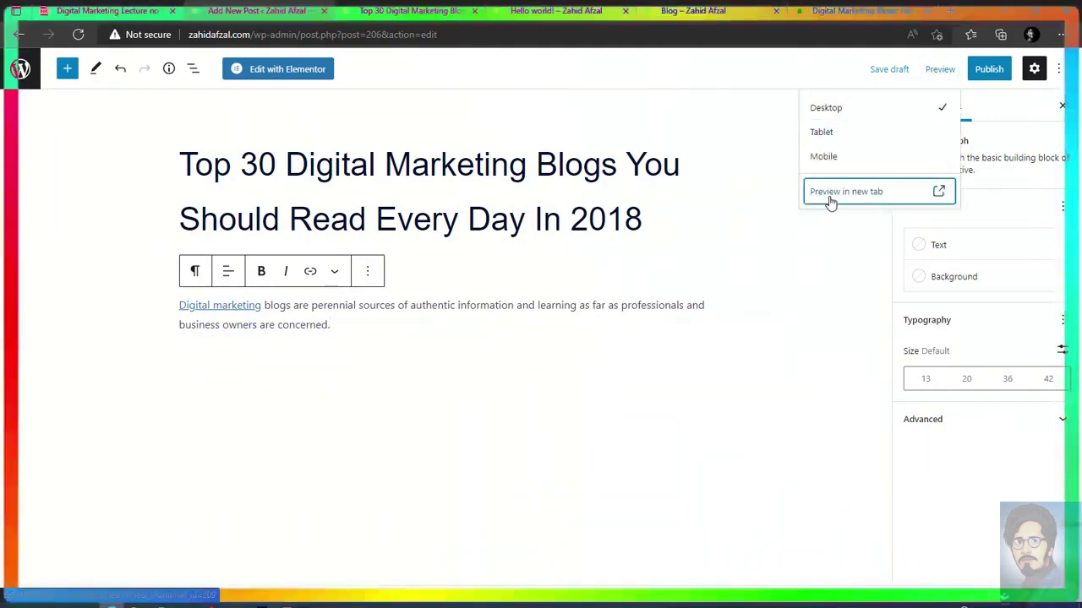
click(830, 195)
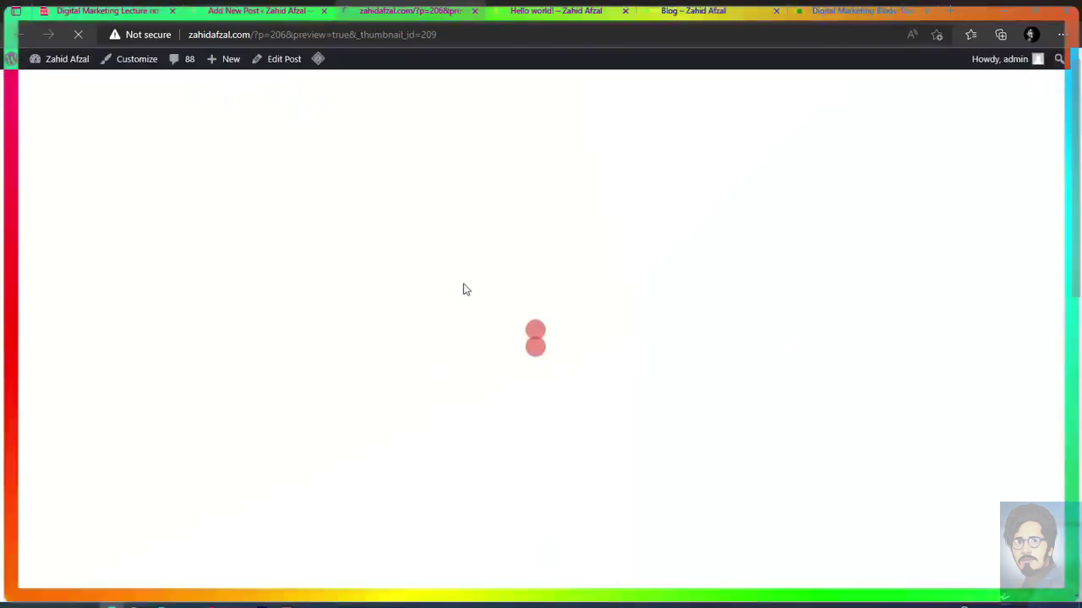
scroll(398, 478, down, 5)
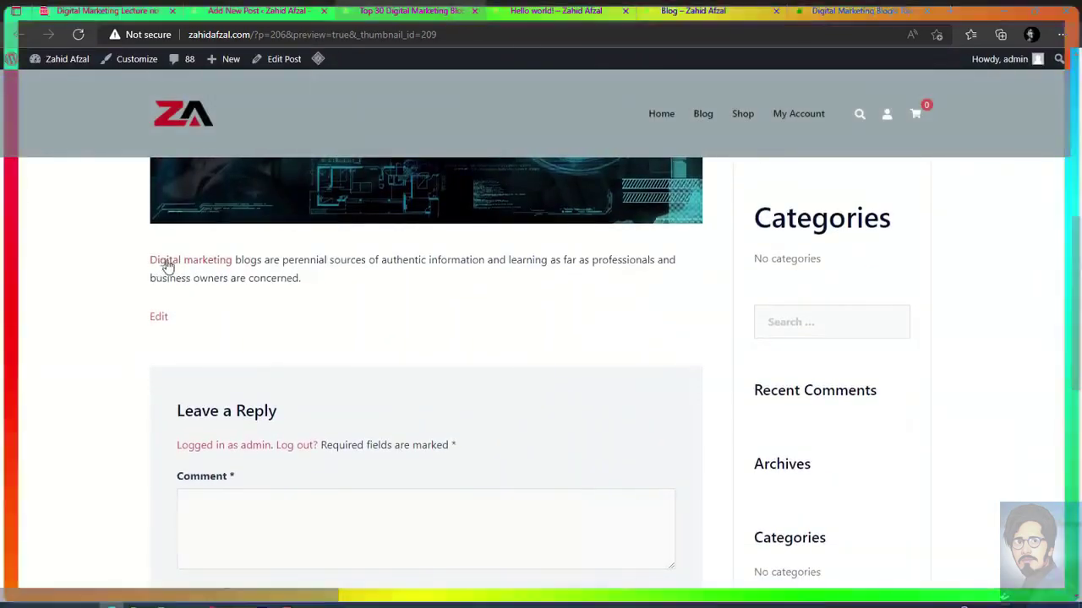
scroll(311, 304, up, 5)
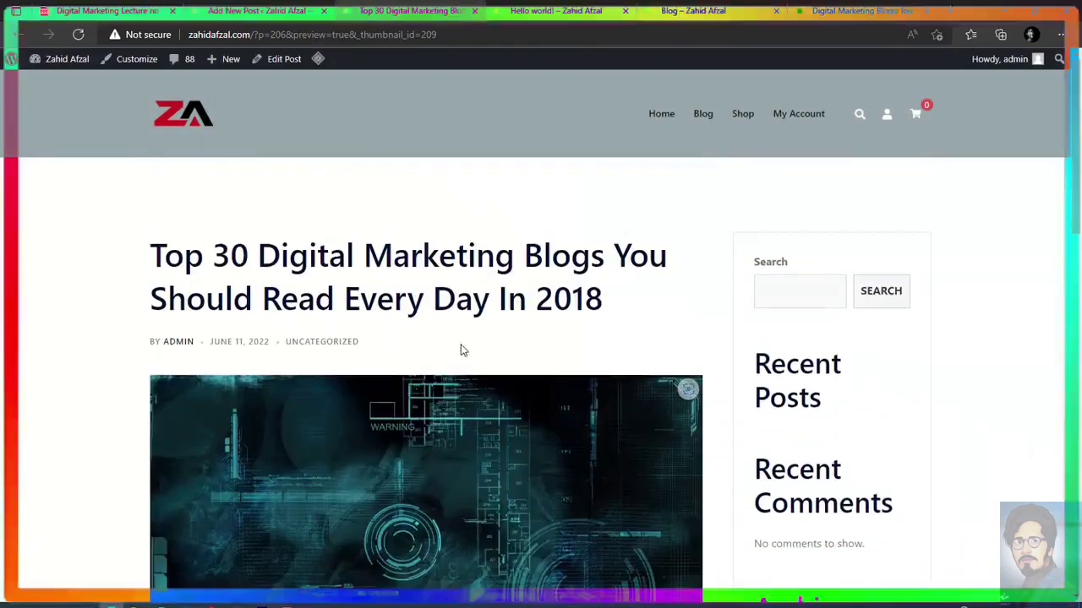
click(256, 10)
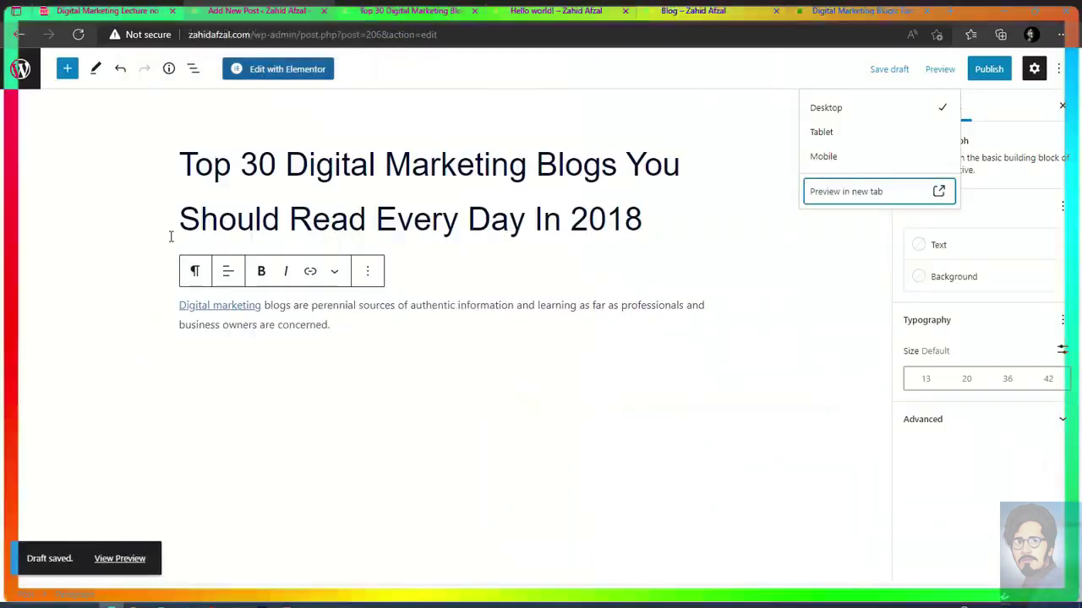
Add a Heading block below the paragraph with the source article's subheading "Blogs Keep Inspired and Sustained".
click(342, 327)
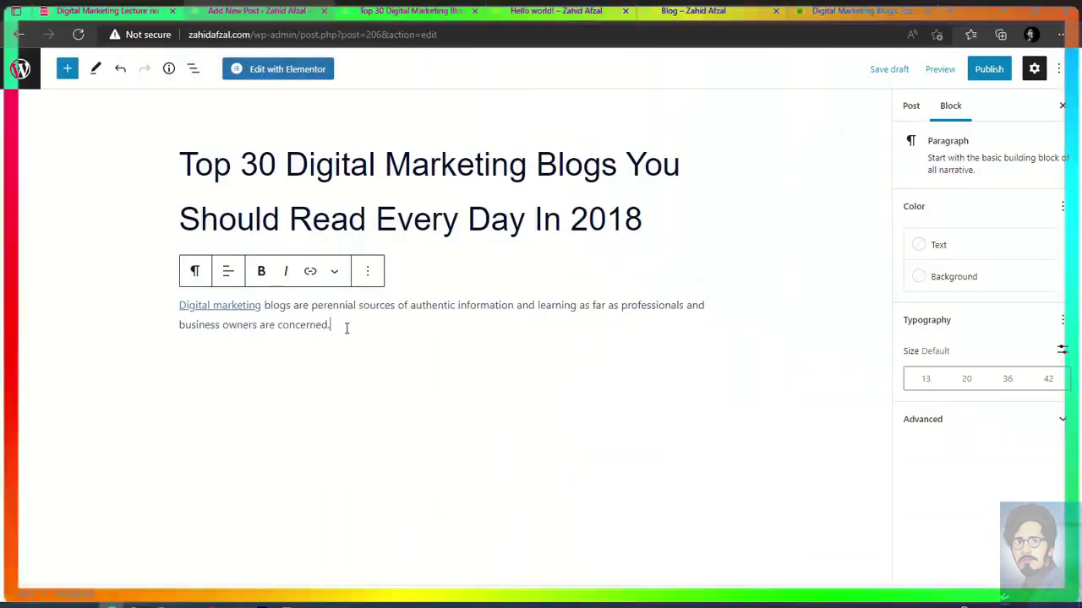
key(Return)
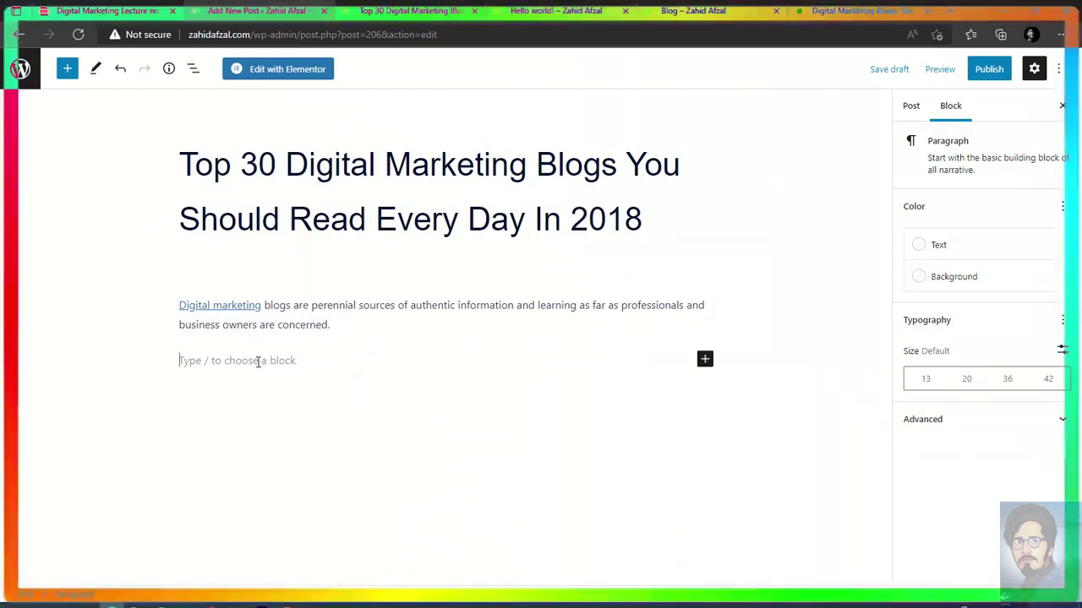
click(705, 360)
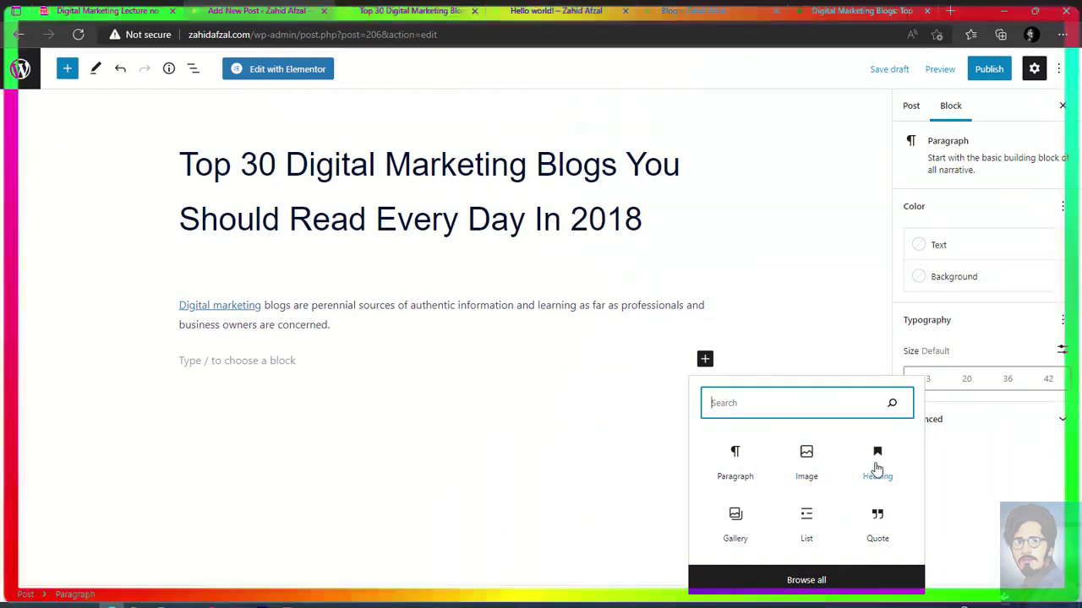
click(877, 466)
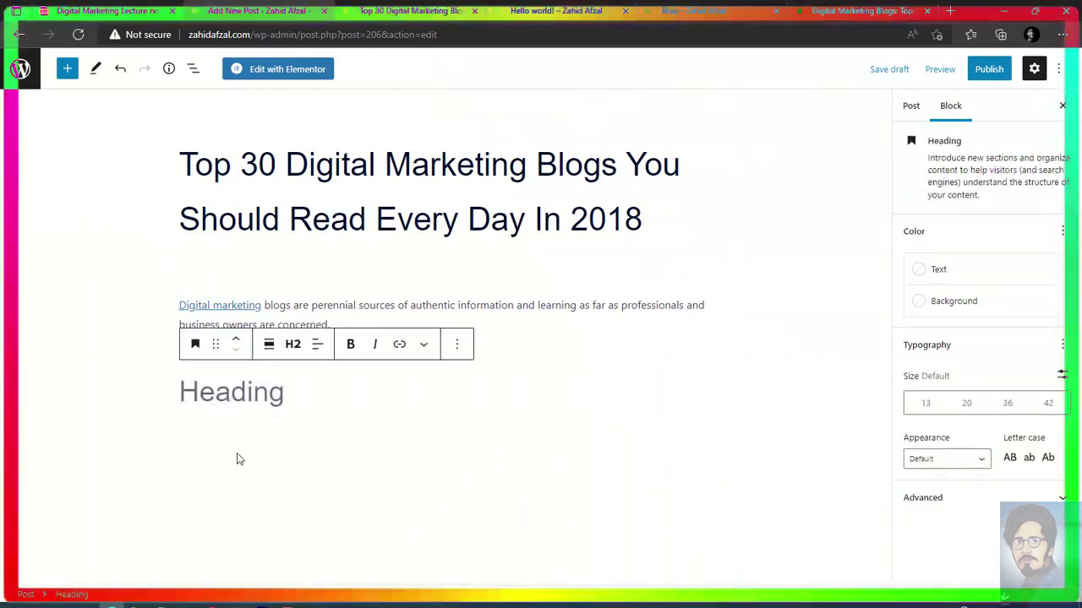
click(862, 10)
scroll(254, 228, down, 6)
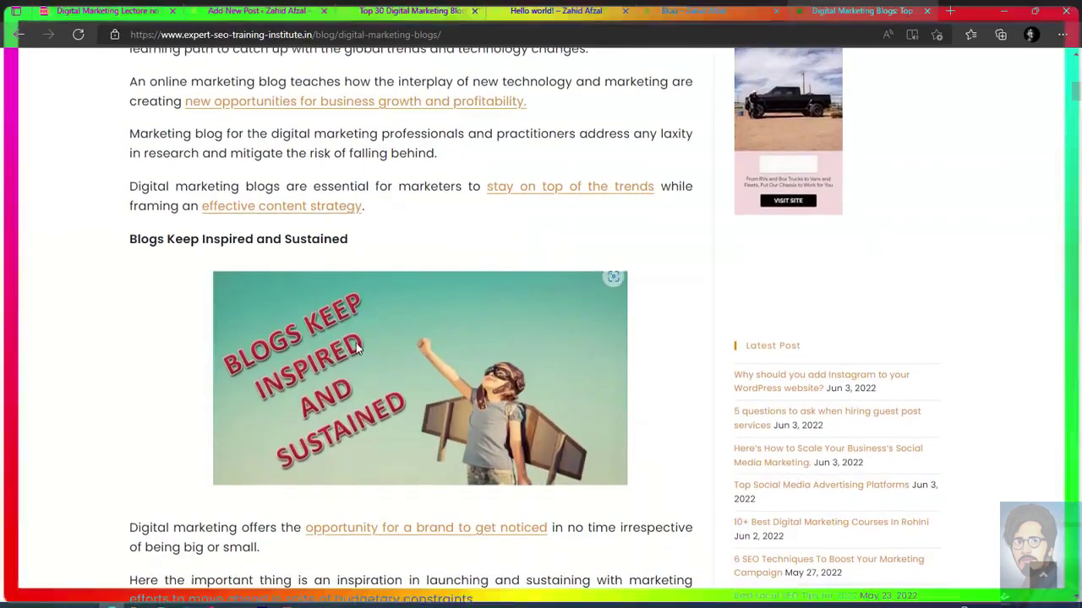
drag(355, 240, 140, 240)
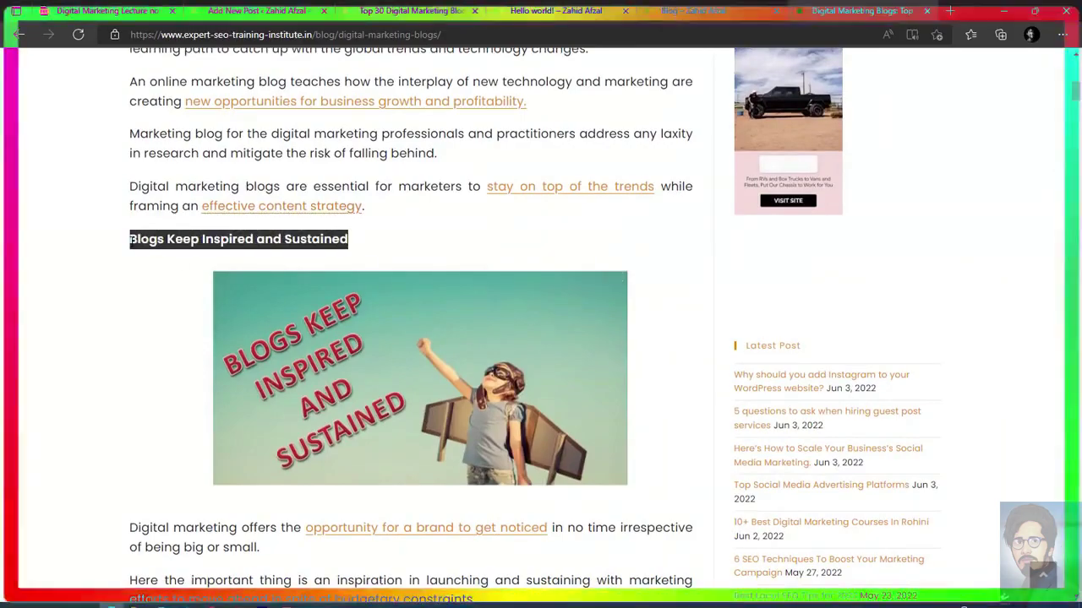
right_click(131, 240)
click(207, 251)
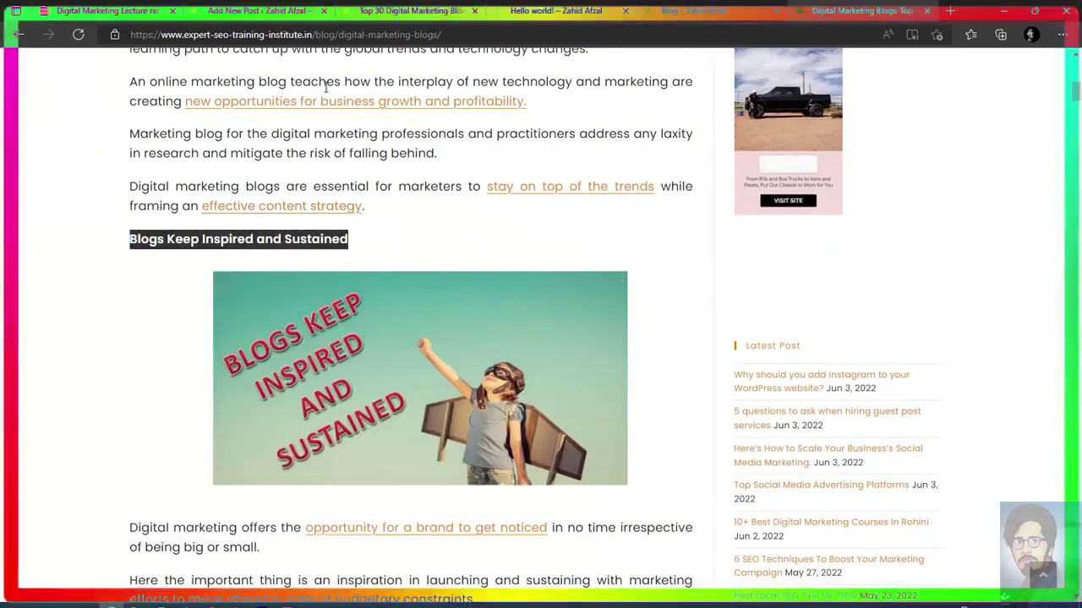
click(252, 11)
key(ctrl+v)
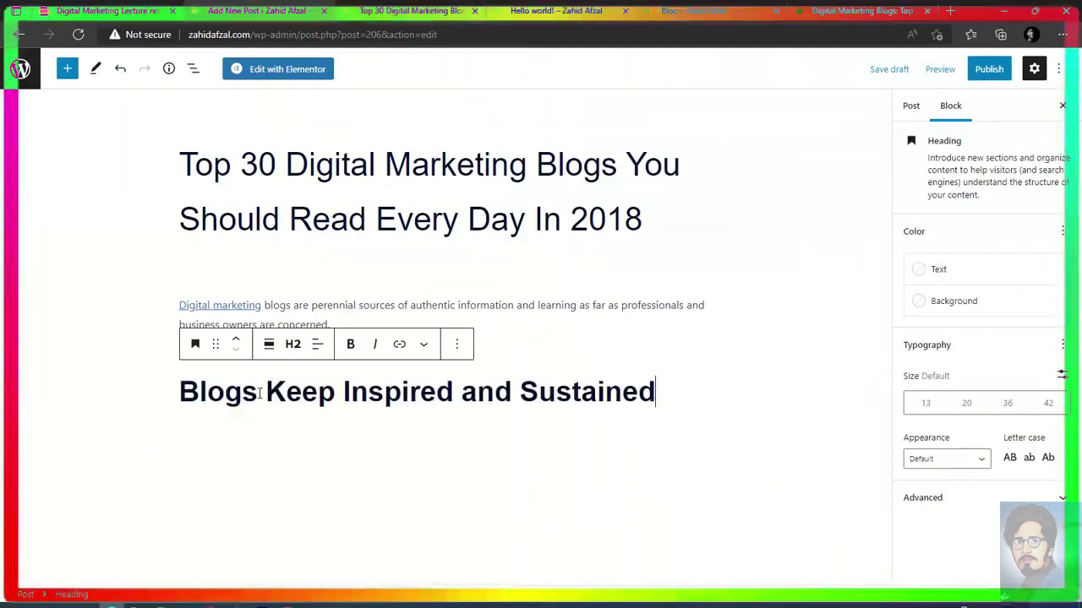
Set the "Blogs Keep Inspired and Sustained" heading to level H5.
click(292, 346)
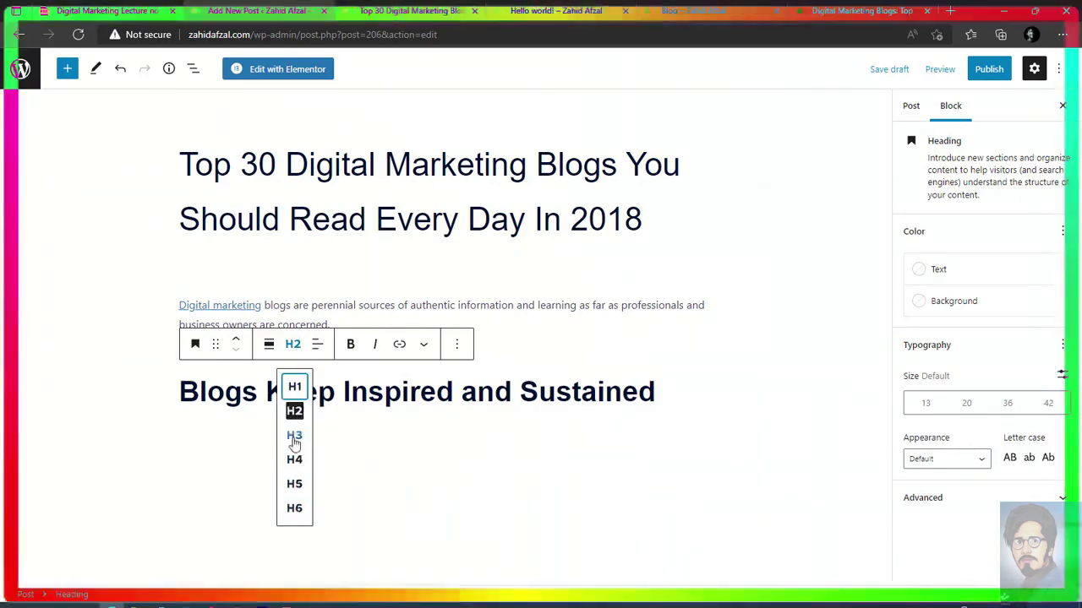
click(293, 485)
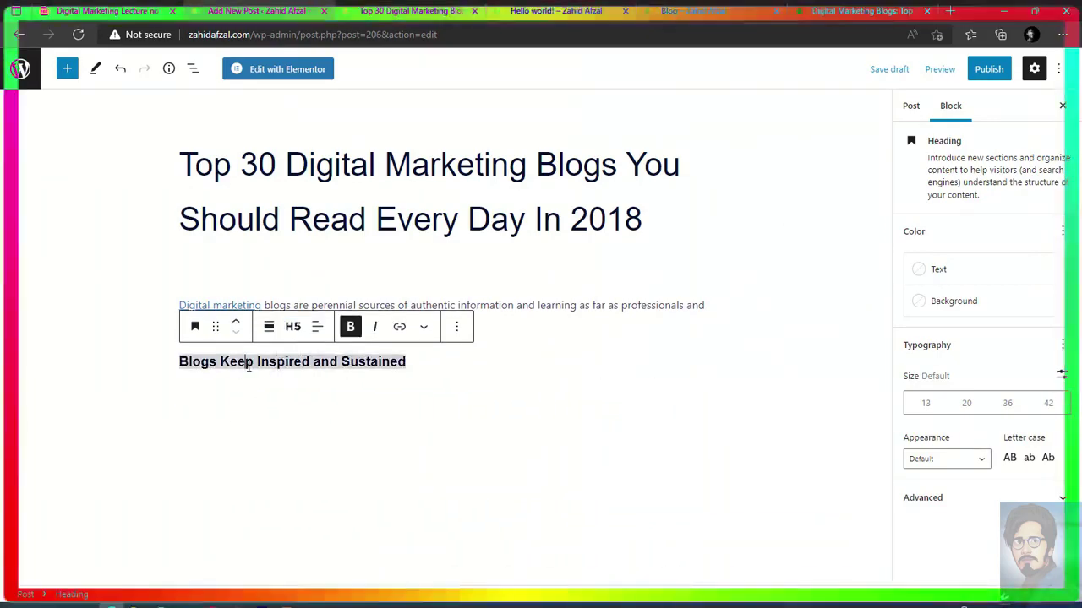
click(879, 8)
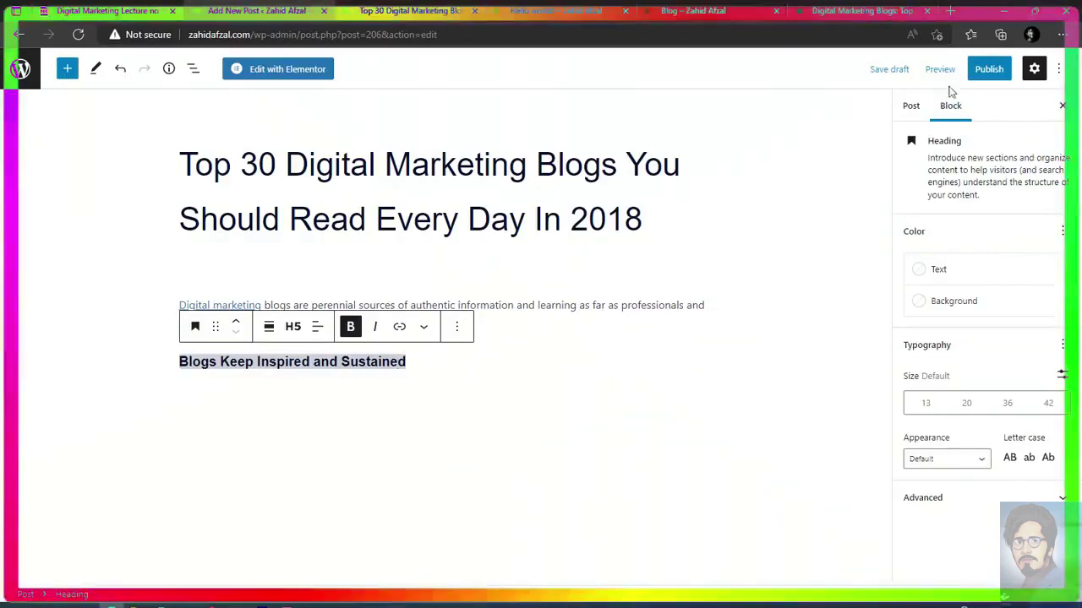
Preview the draft in a new browser tab, check the H5 heading below the paragraph, and return to the editor.
click(938, 71)
click(942, 69)
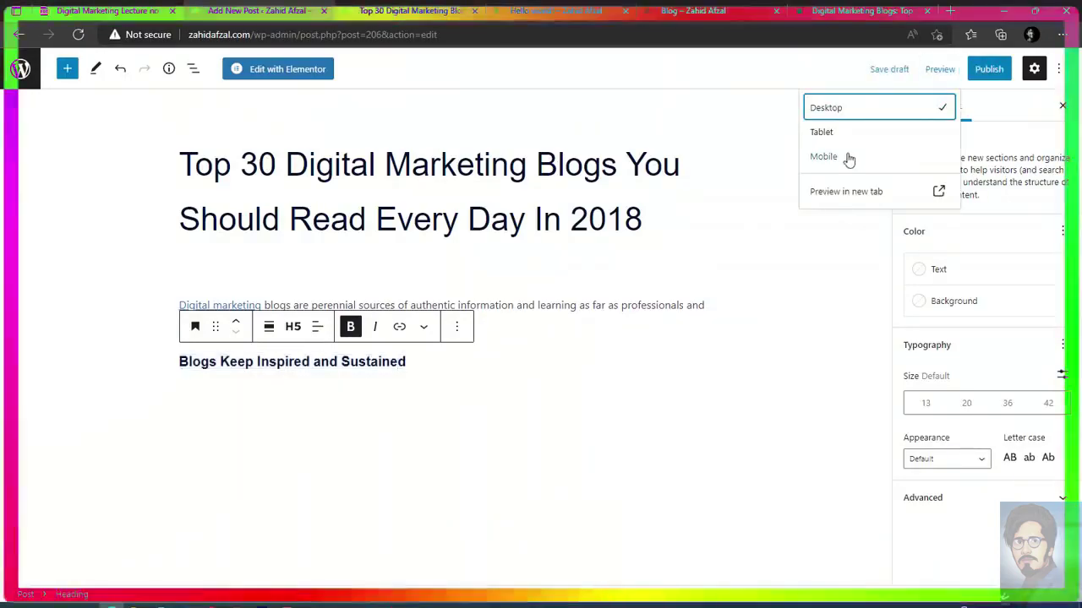
click(824, 195)
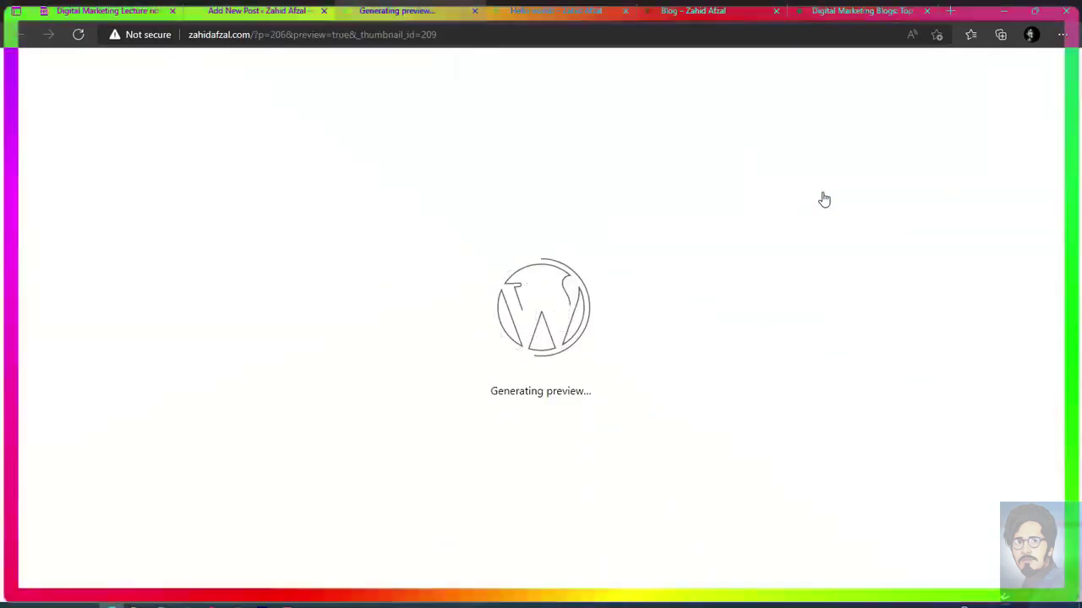
scroll(294, 353, down, 6)
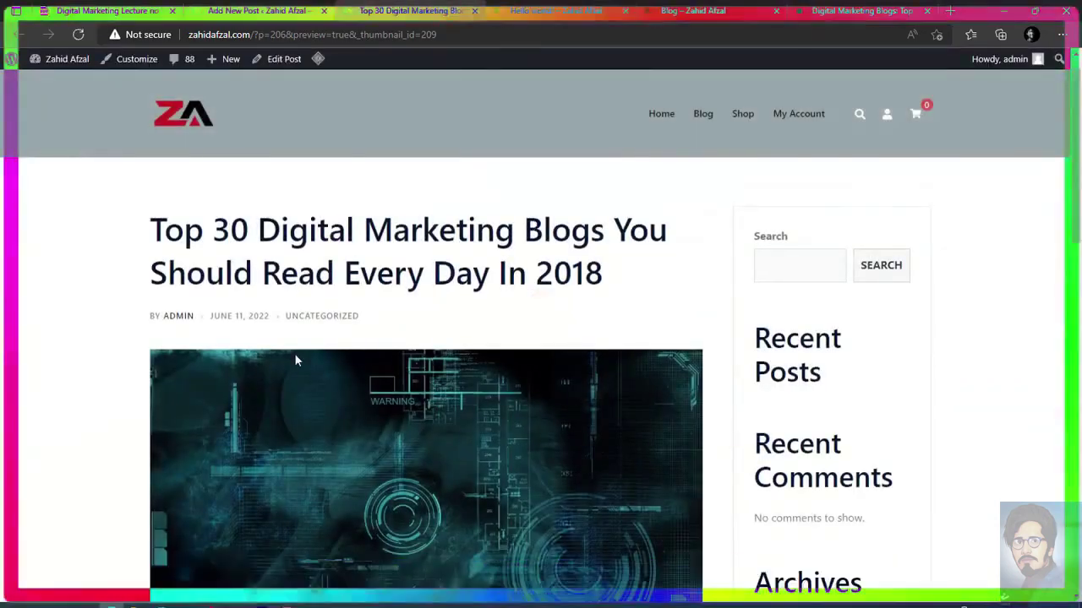
scroll(142, 325, up, 2)
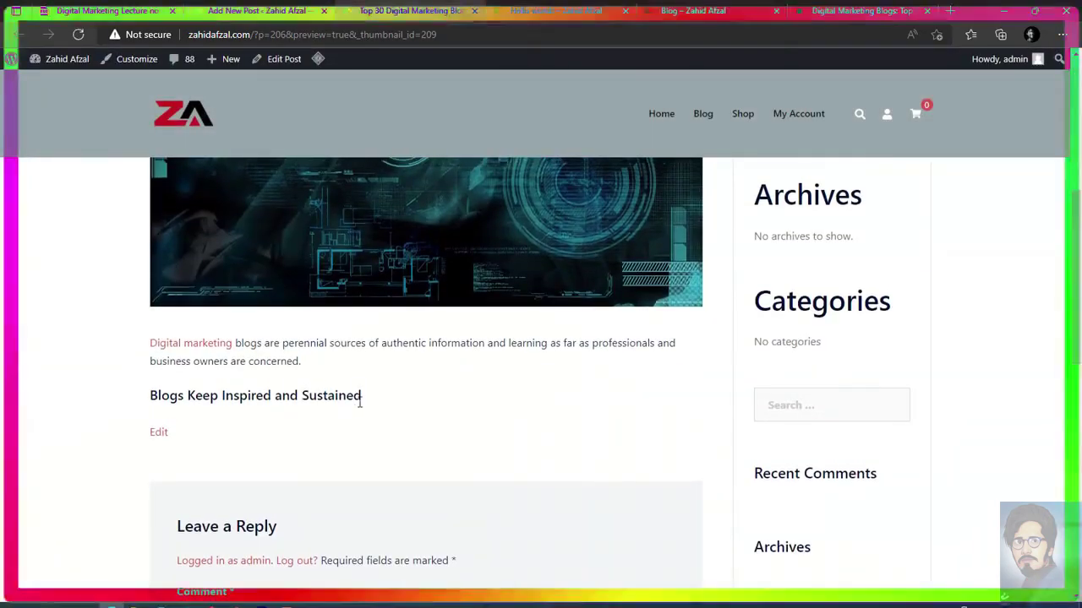
drag(360, 403, 181, 362)
click(218, 373)
click(270, 5)
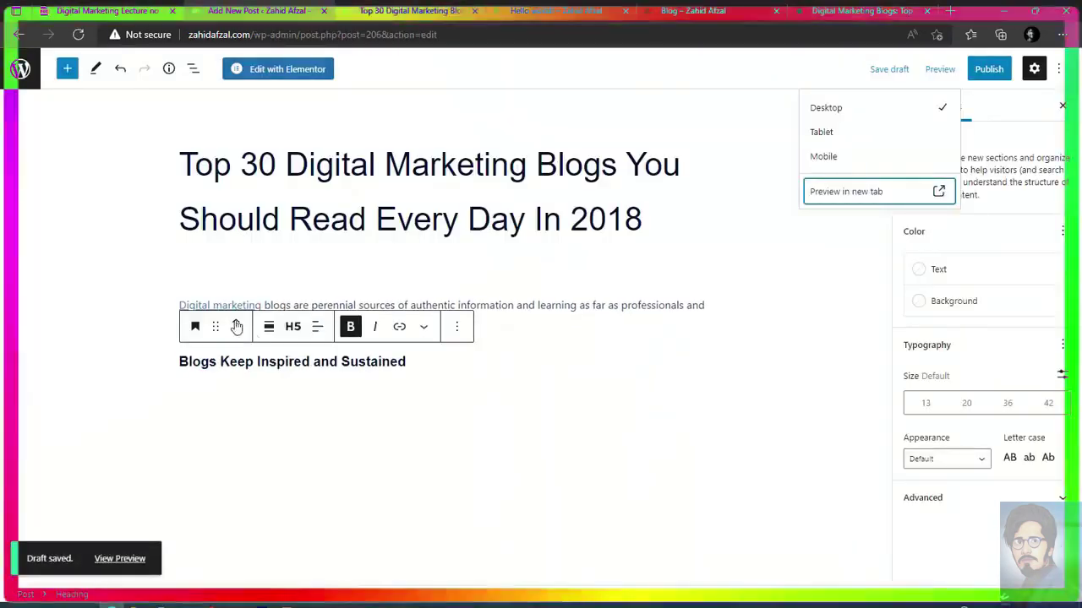
Insert an Image block below the "Blogs Keep Inspired and Sustained" heading and start its image upload.
click(463, 359)
click(817, 8)
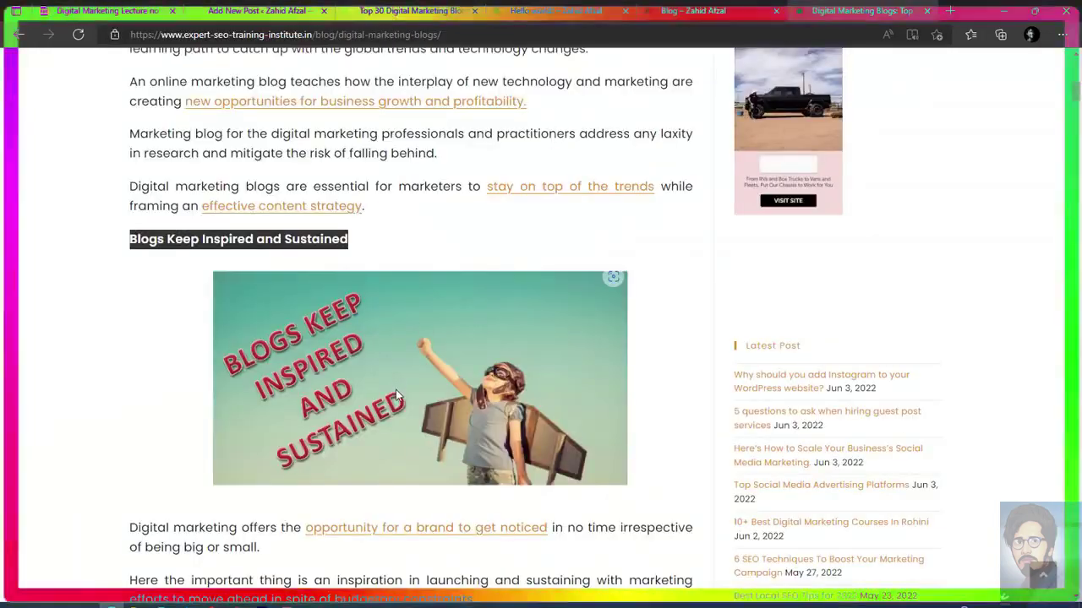
click(245, 5)
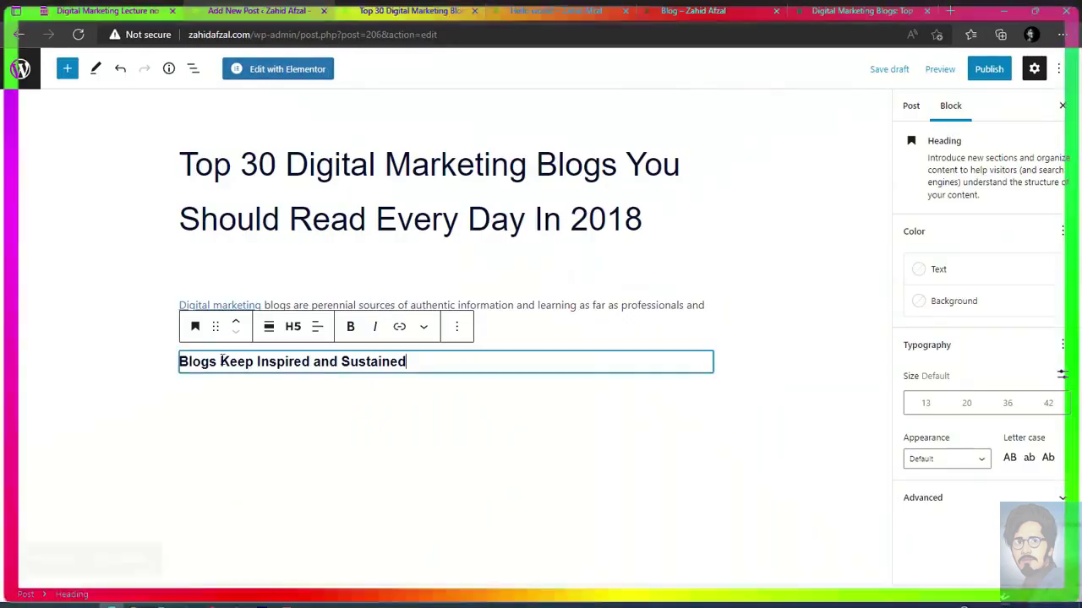
key(Return)
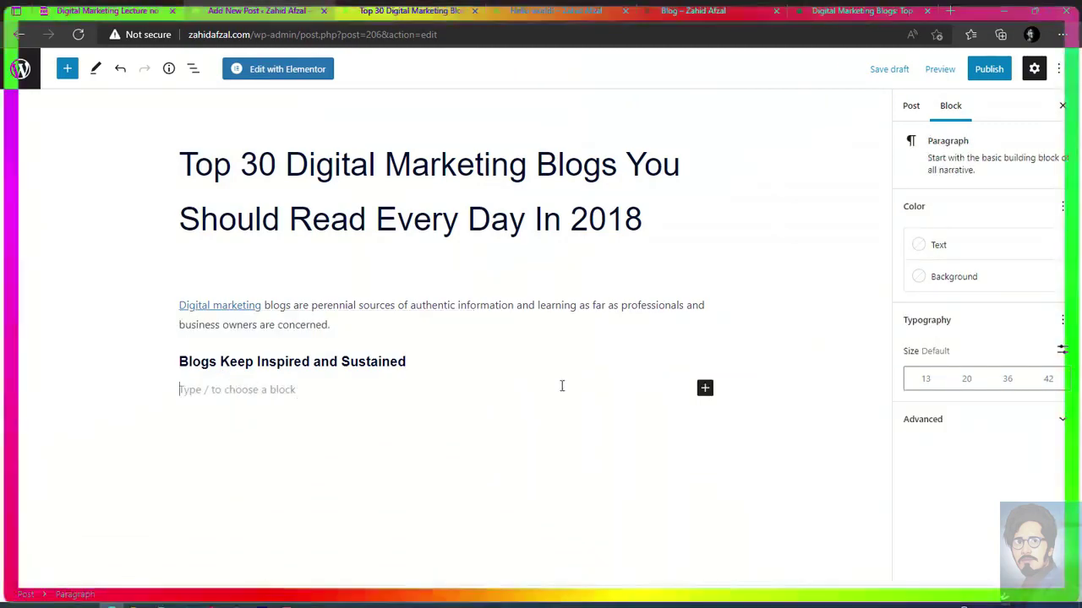
click(704, 389)
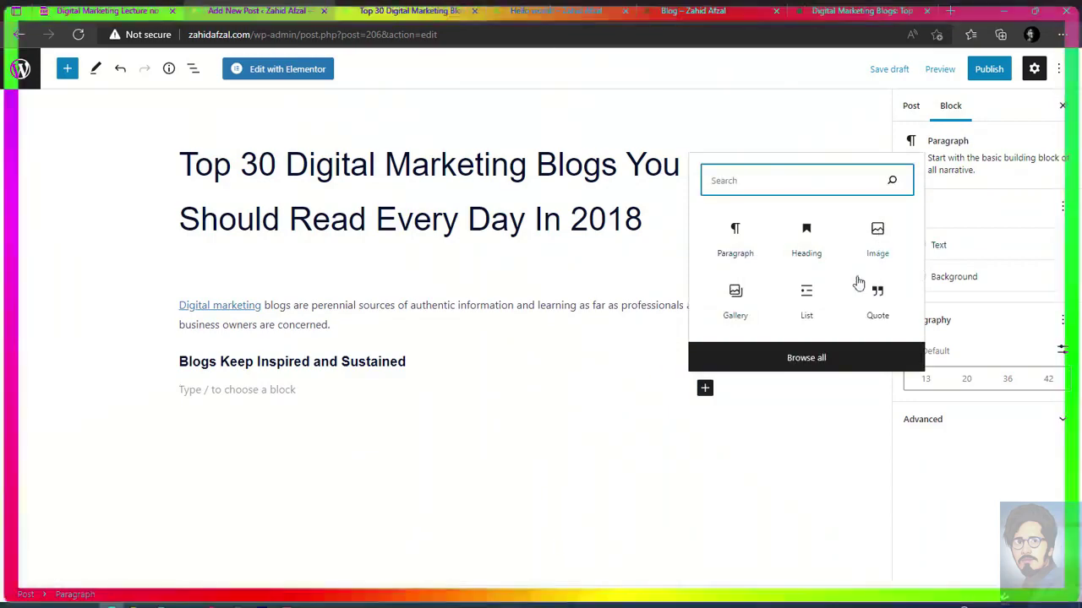
click(808, 359)
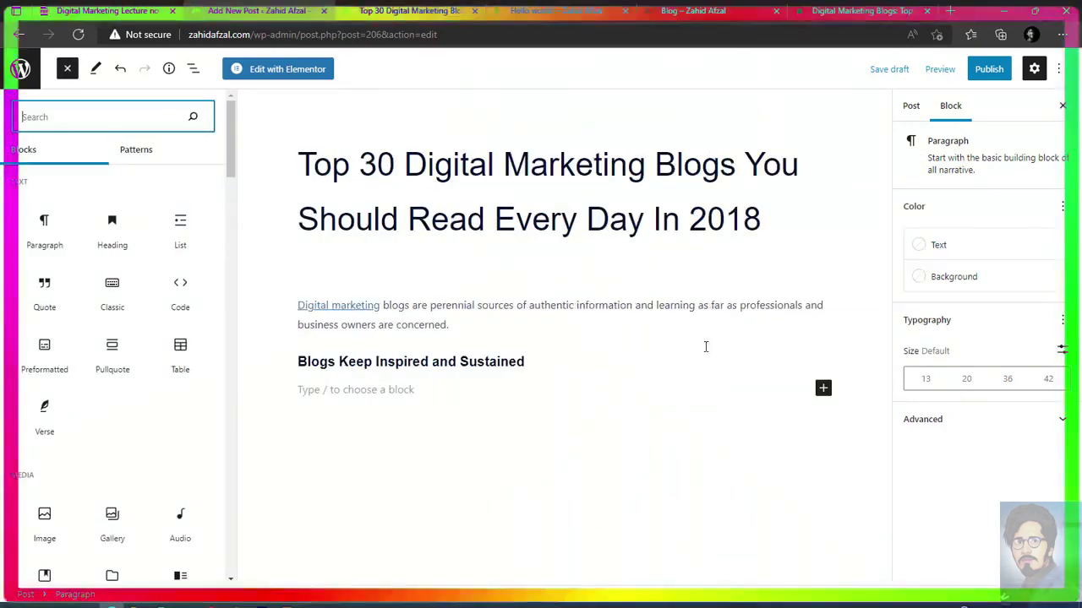
scroll(113, 440, down, 8)
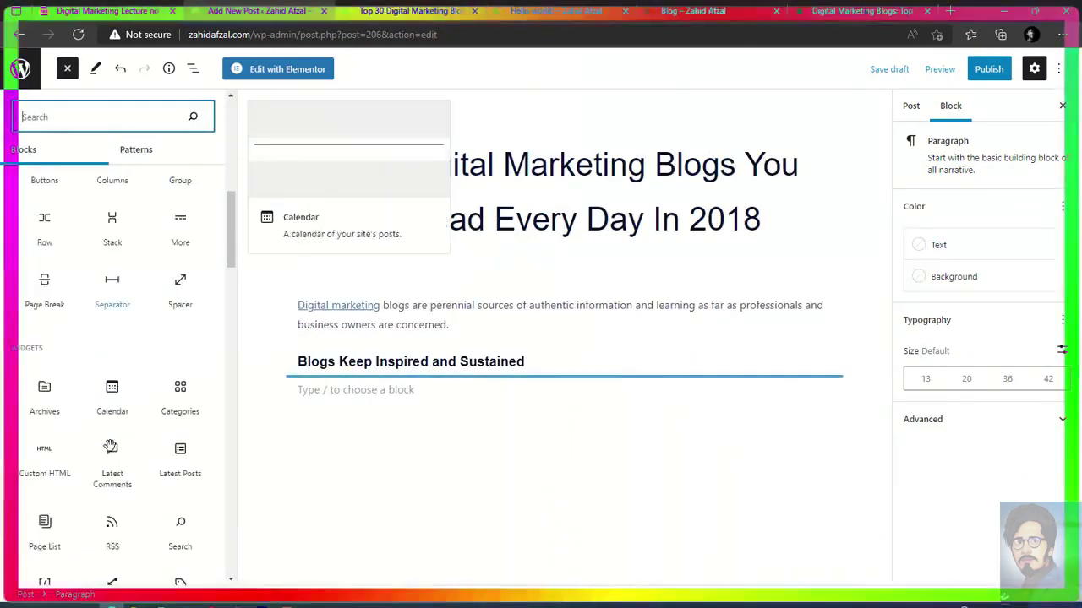
scroll(95, 381, up, 5)
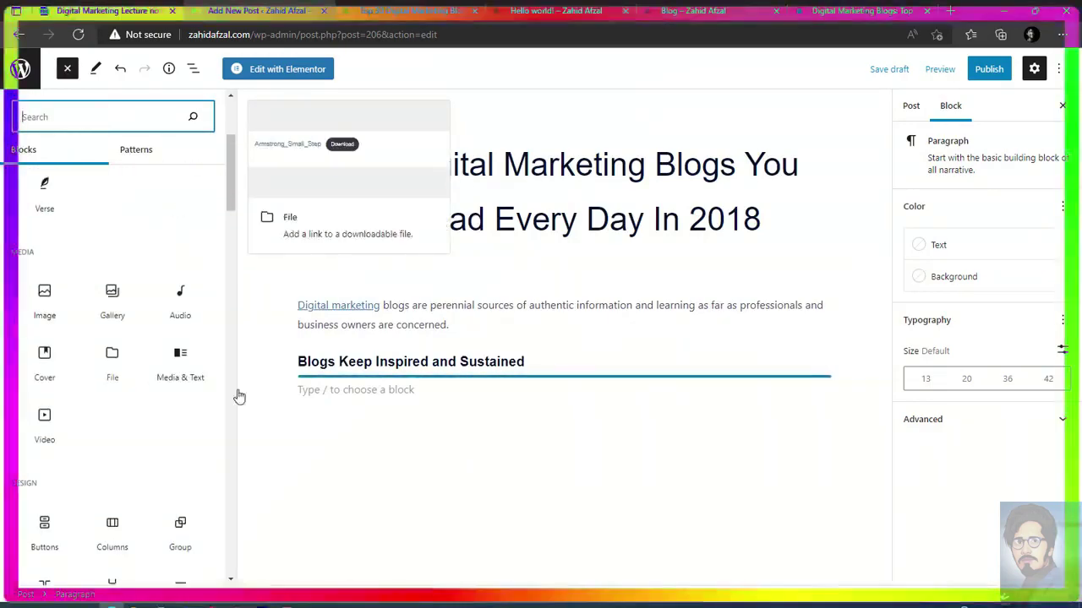
scroll(94, 386, up, 3)
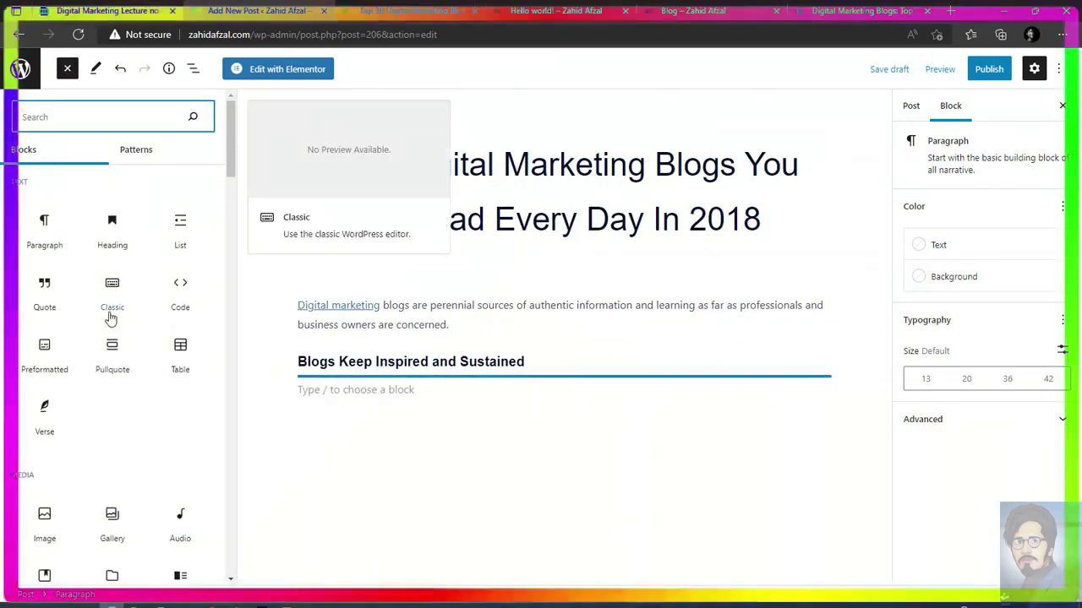
click(43, 522)
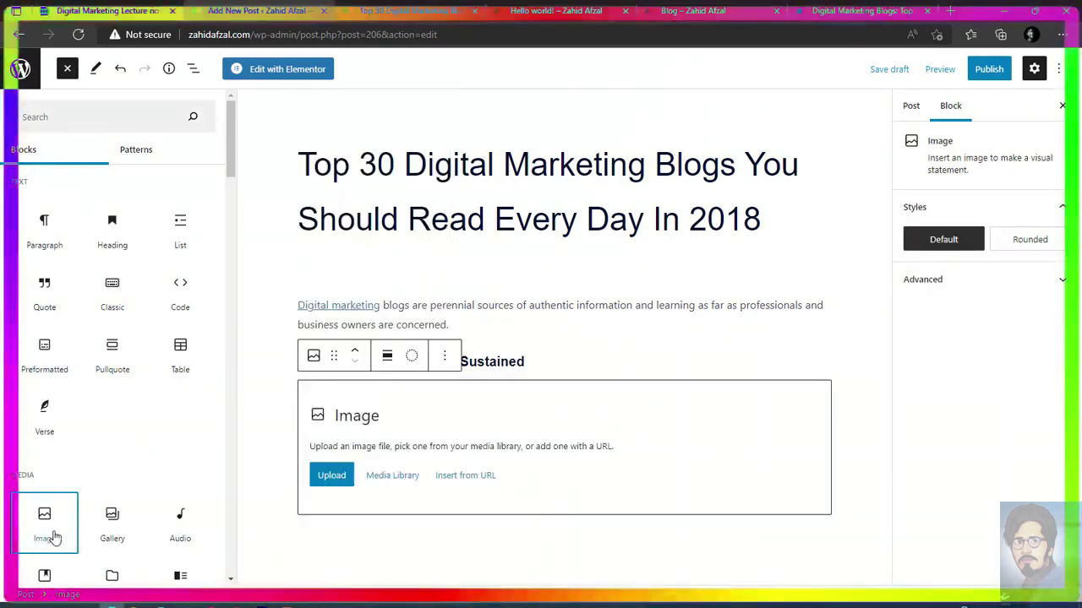
click(335, 483)
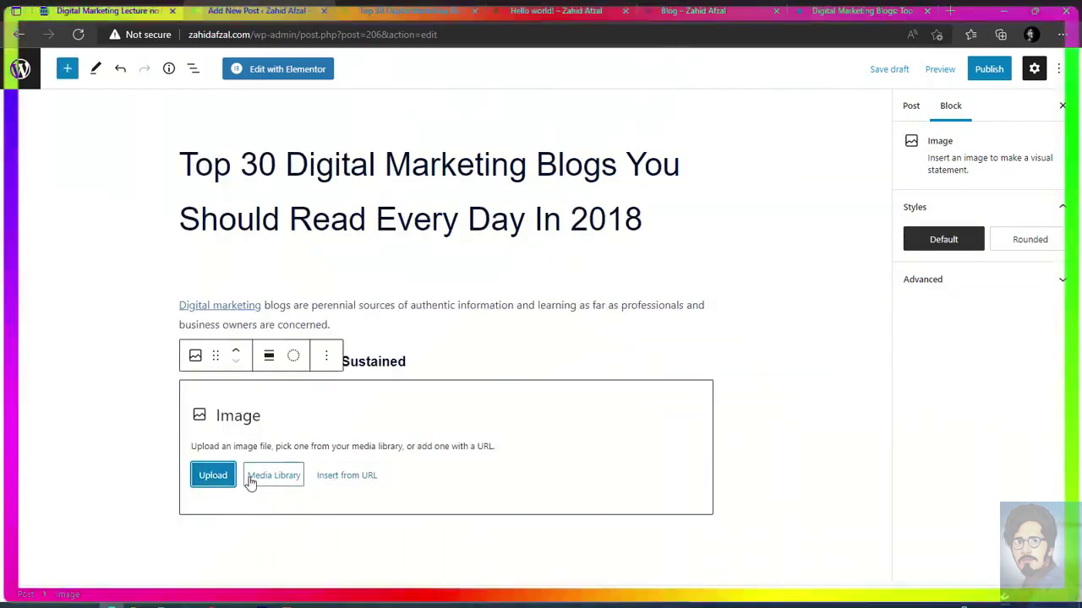